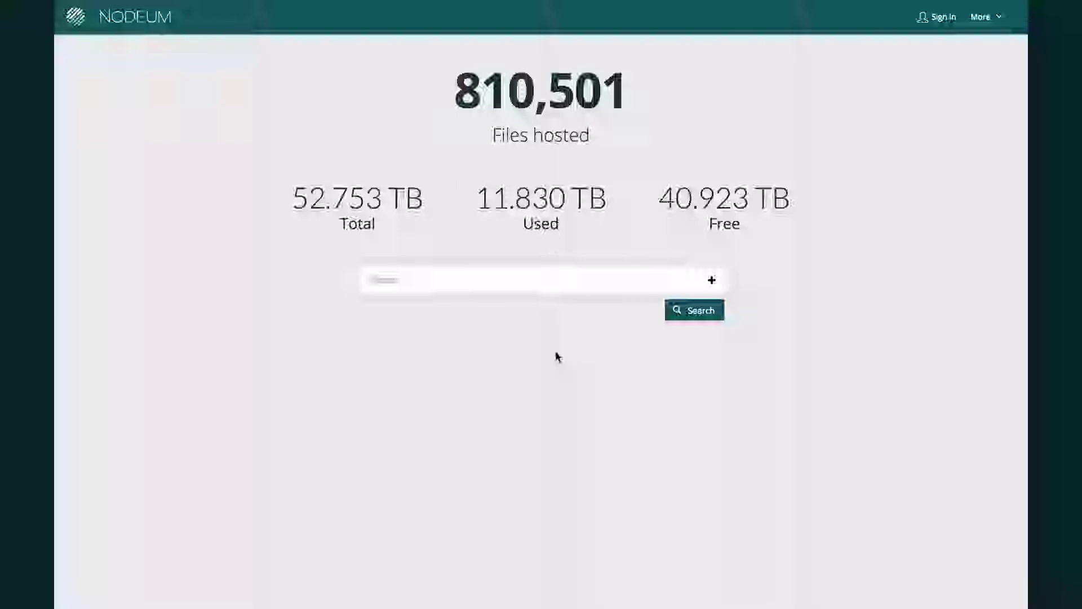
# Expand the home page search's advanced options with the + button beside the search box
pyautogui.click(991, 18)
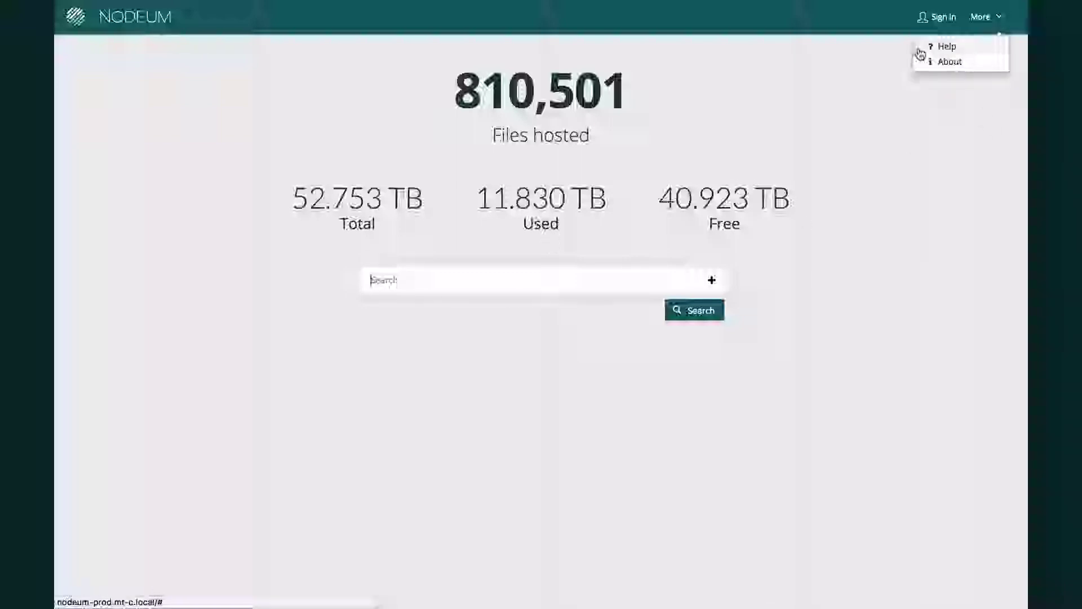
pyautogui.click(947, 21)
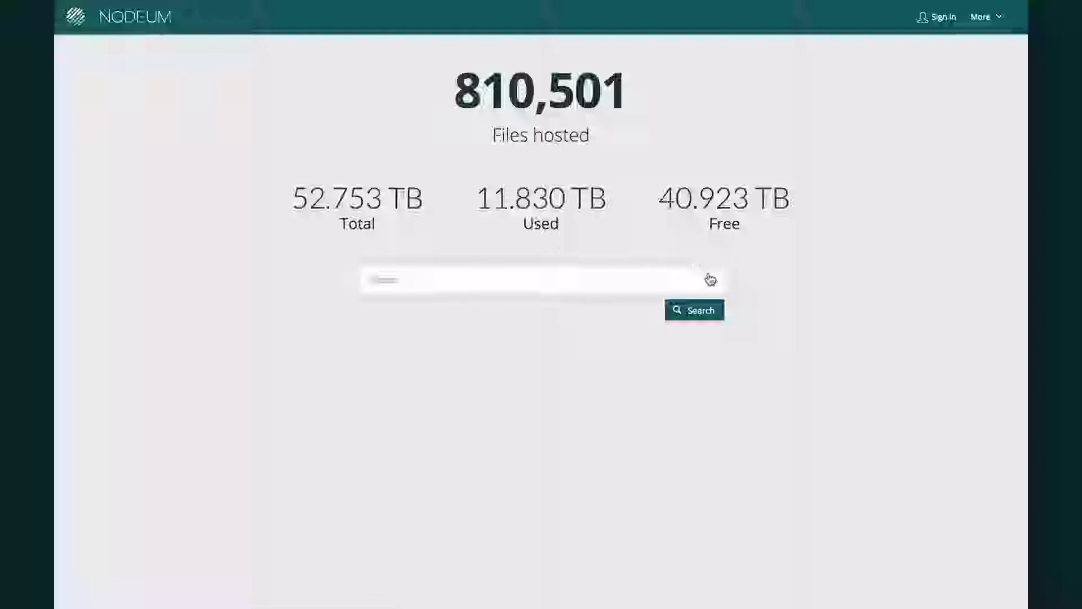
pyautogui.click(710, 280)
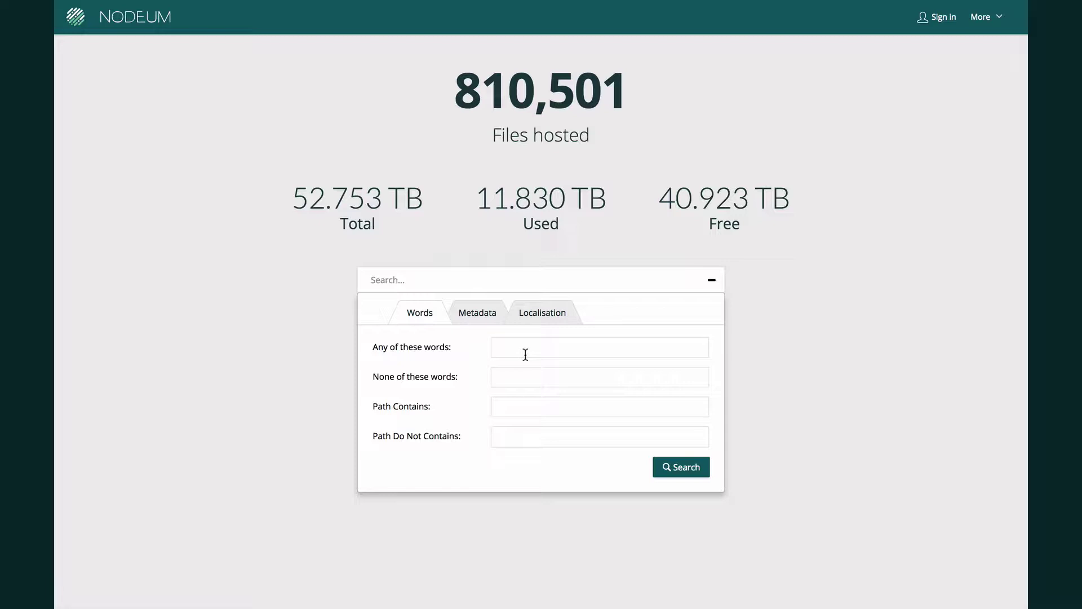
# Check the Metadata and Localisation criteria, then run the search to list 515 records
pyautogui.click(480, 309)
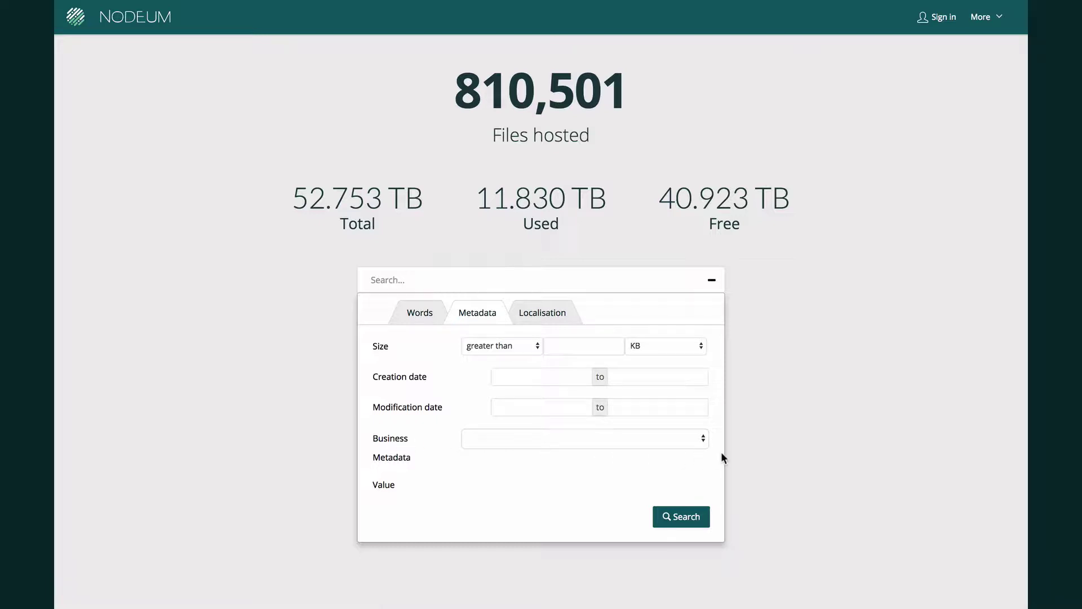
pyautogui.click(527, 311)
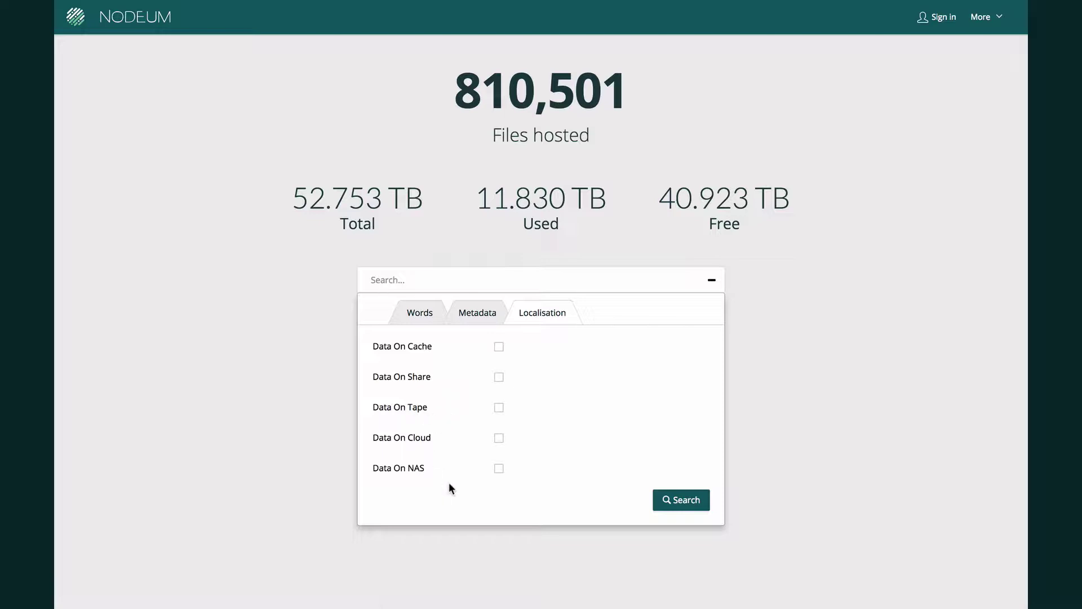
pyautogui.click(684, 503)
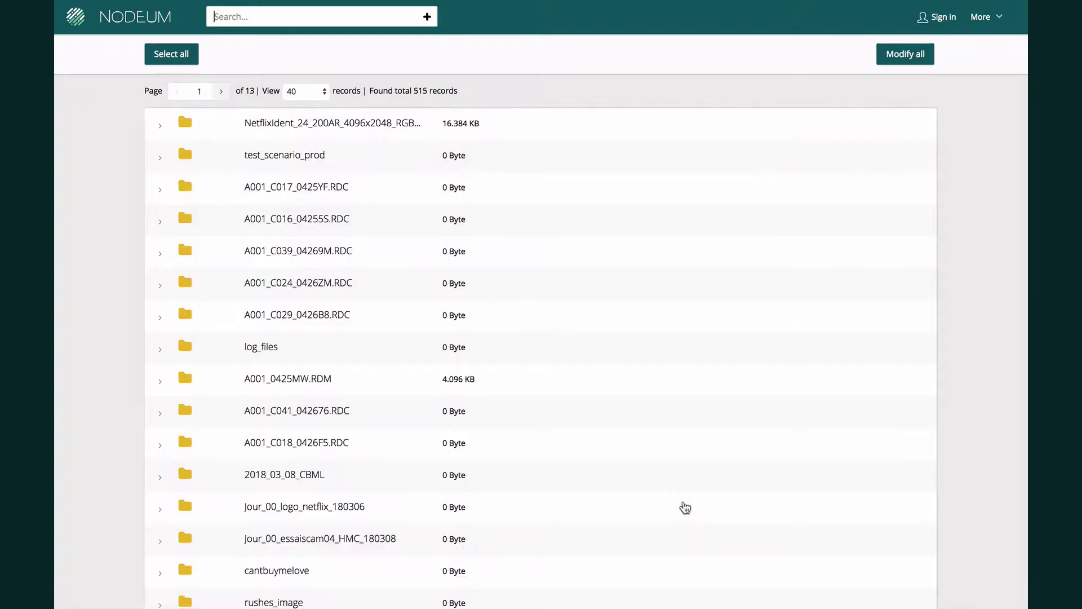
# Show 150 records per page and expand file L000058 to see its full path
pyautogui.scroll(-15, 685, 507)
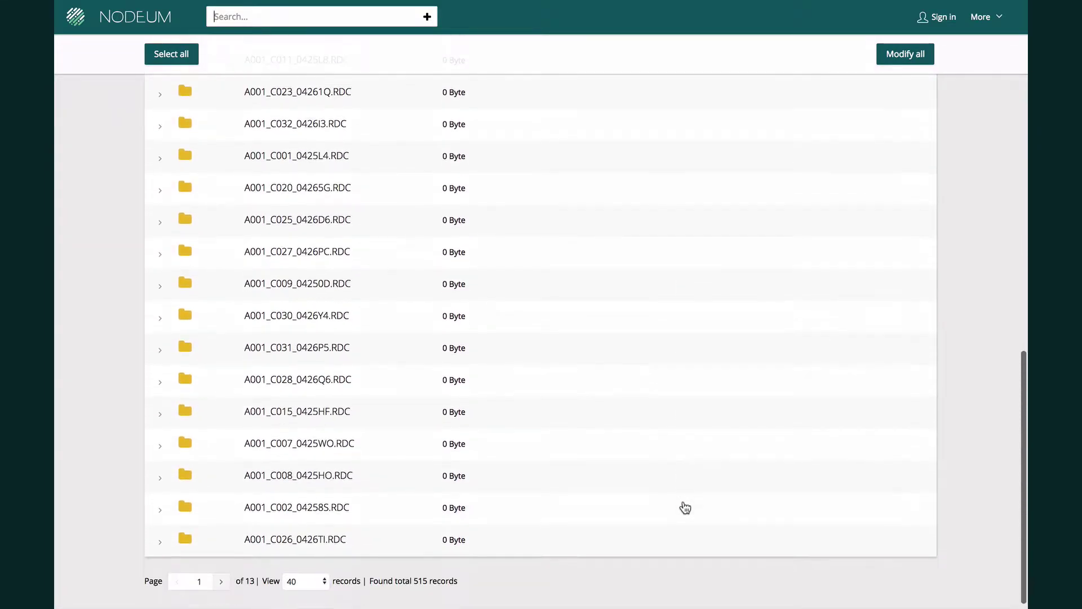
pyautogui.click(304, 570)
pyautogui.click(304, 593)
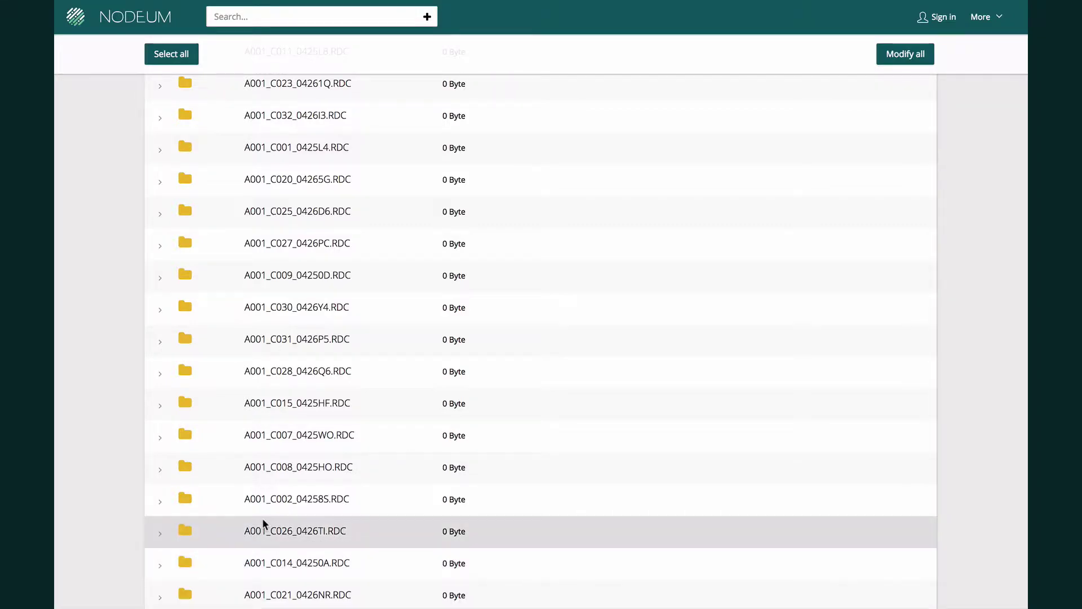
pyautogui.scroll(-20, 262, 517)
pyautogui.scroll(-8, 262, 521)
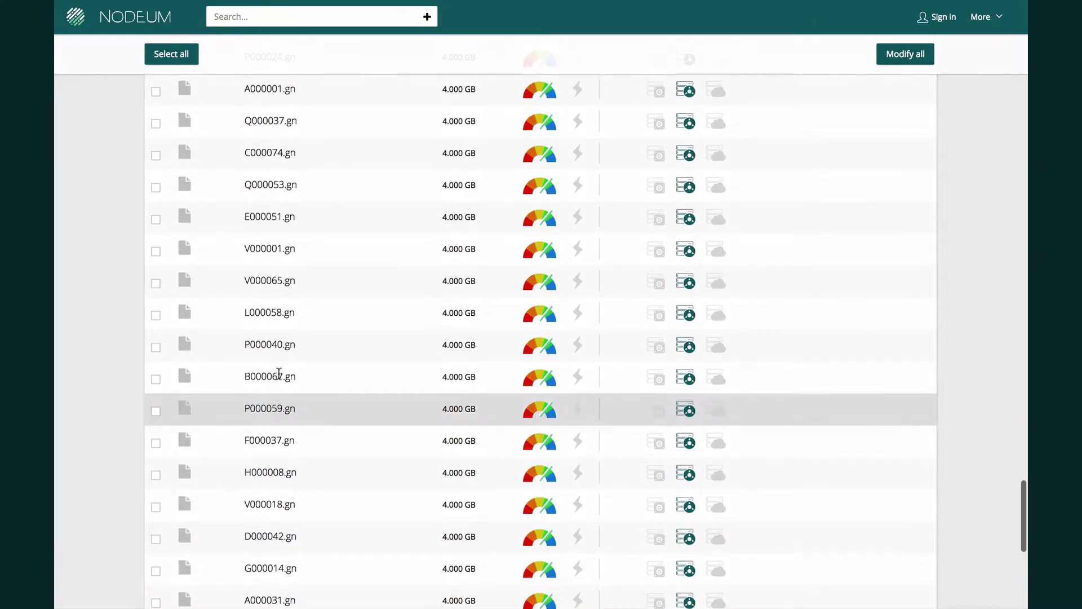
pyautogui.click(260, 307)
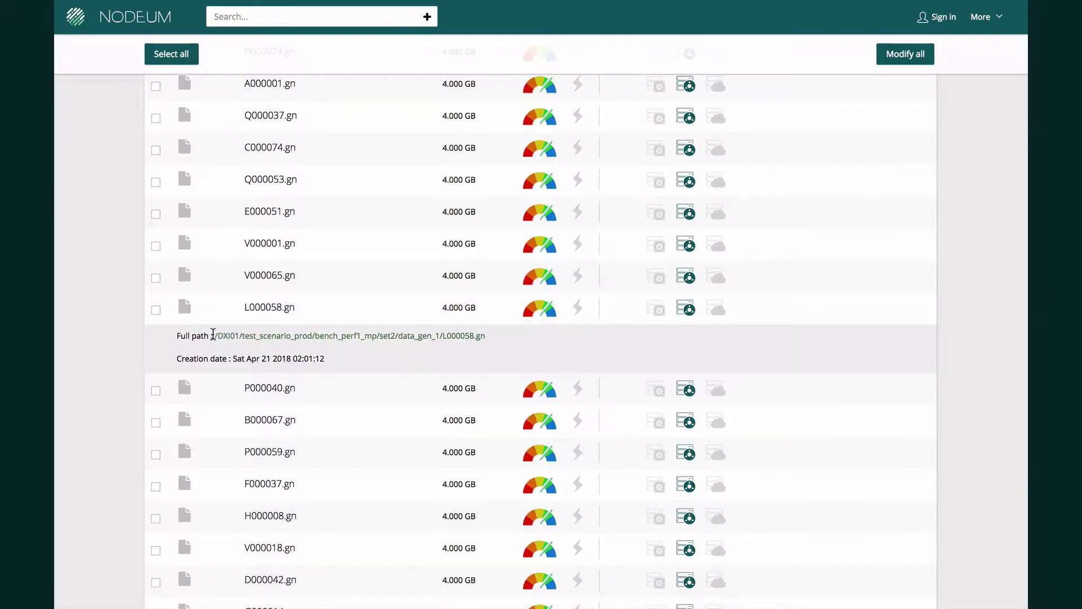
pyautogui.moveTo(697, 311)
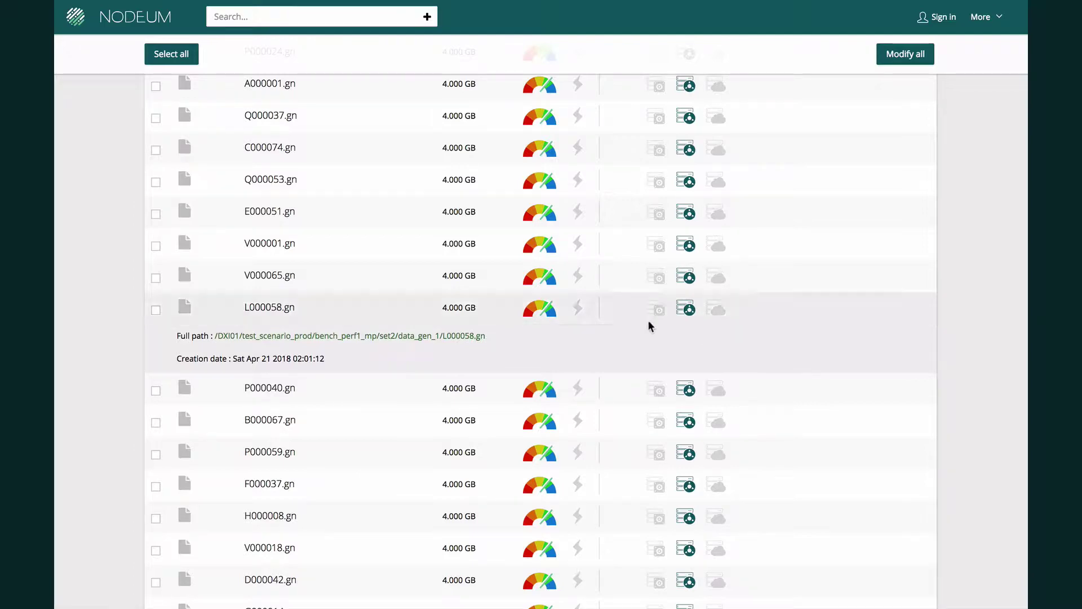
pyautogui.scroll(-10, 412, 338)
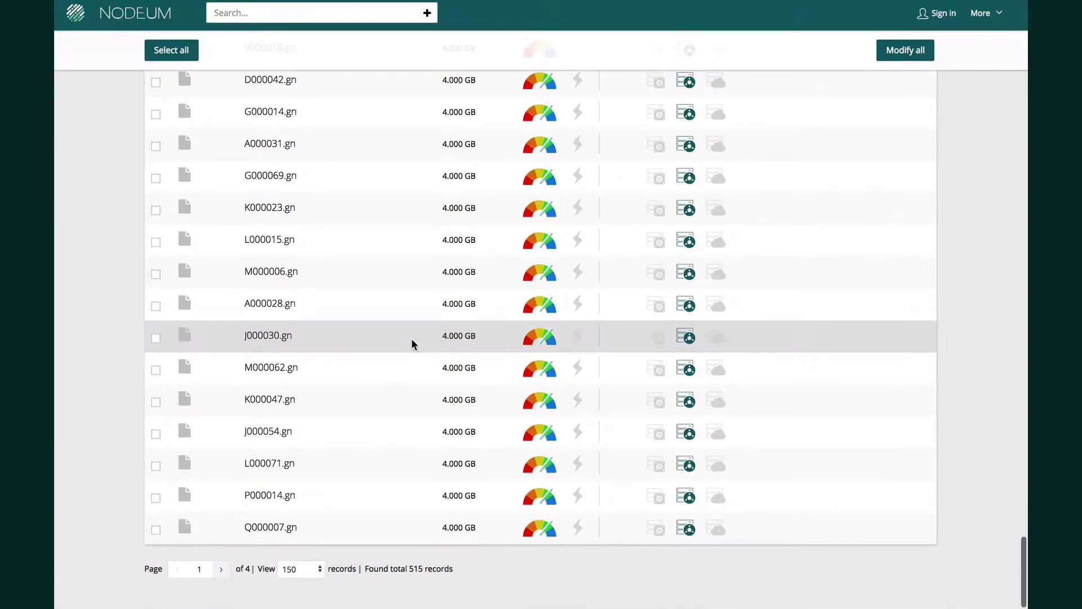
pyautogui.scroll(15, 395, 254)
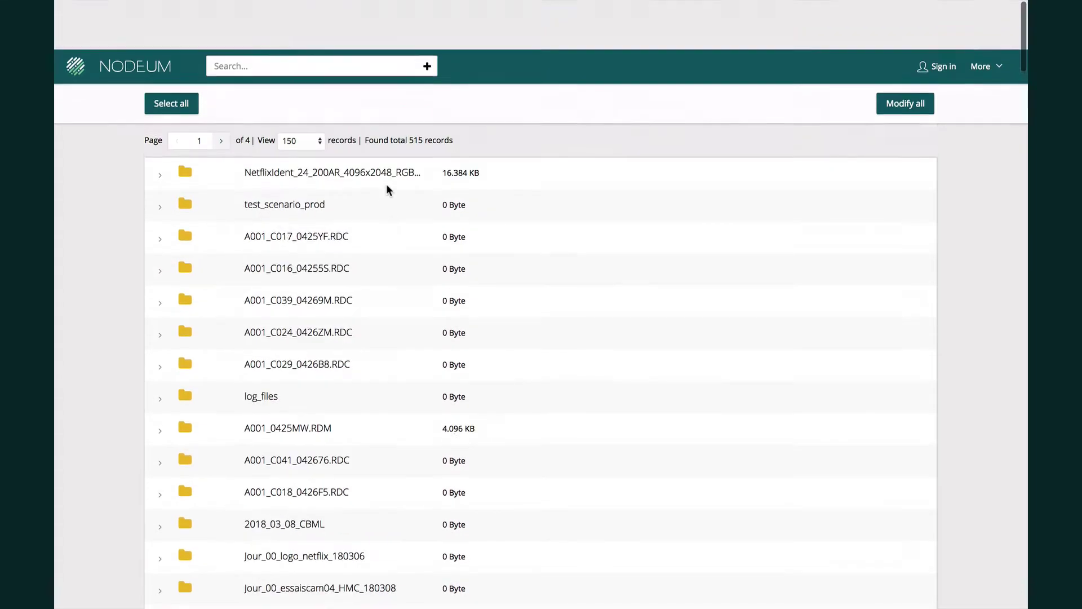
# Search only cloud data in the nodeum | WASA bucket, then collapse the advanced options
pyautogui.click(427, 17)
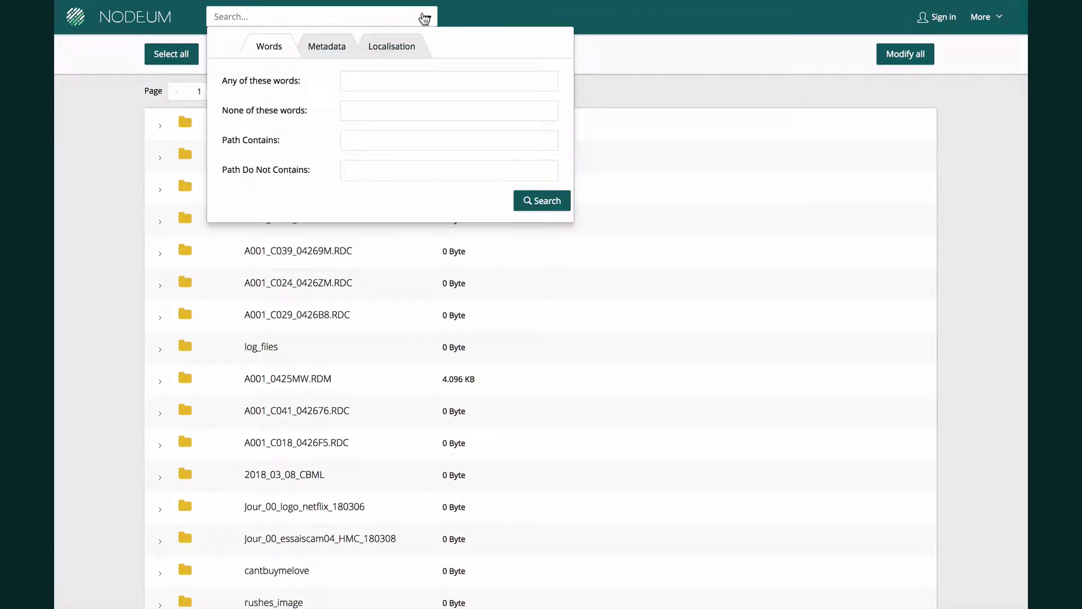
pyautogui.click(405, 45)
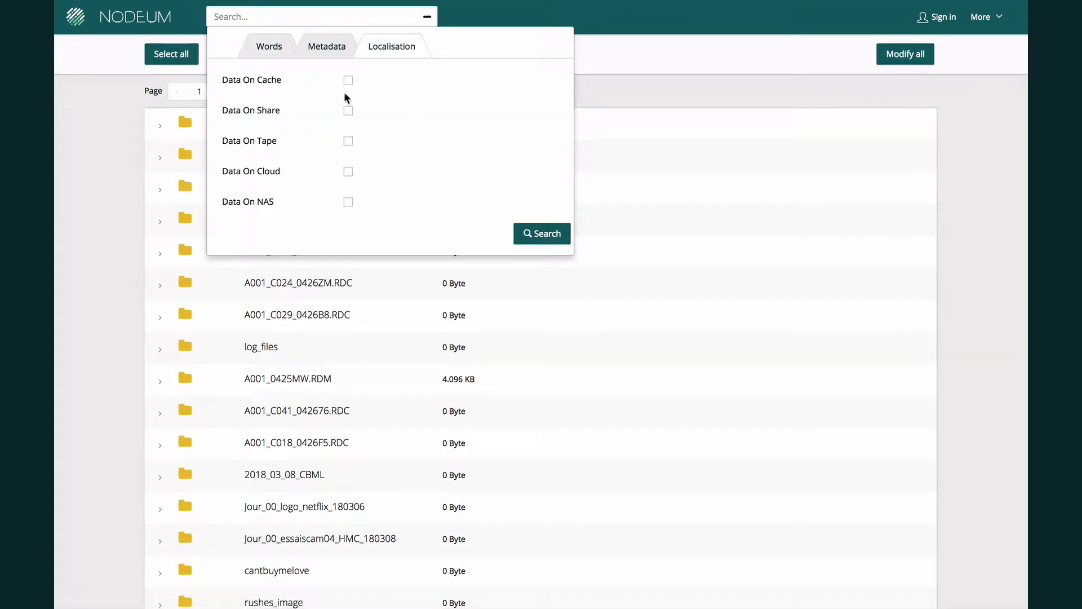
pyautogui.click(348, 171)
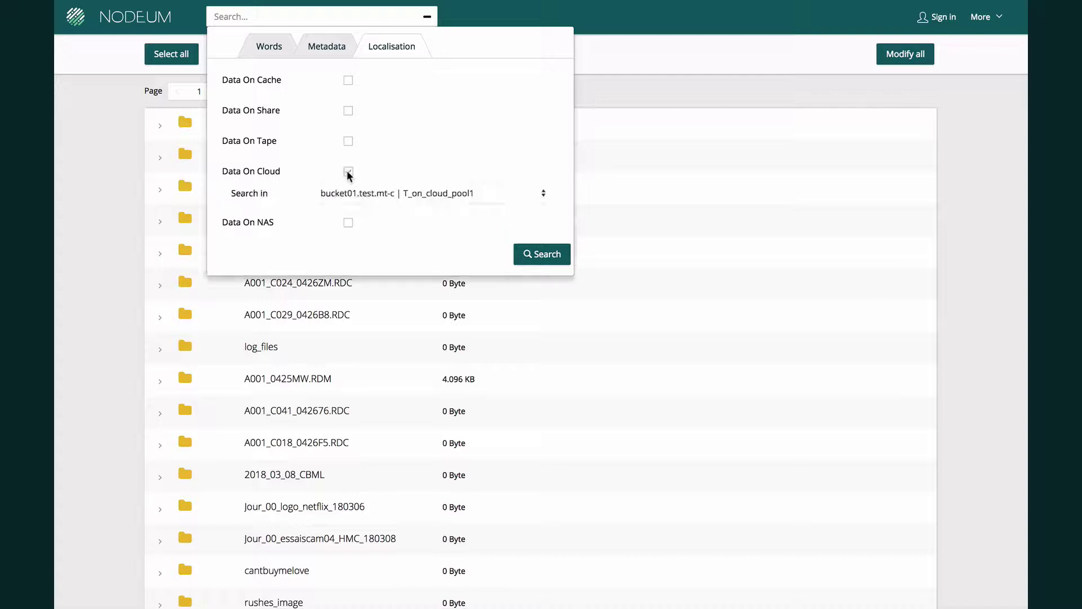
pyautogui.click(363, 191)
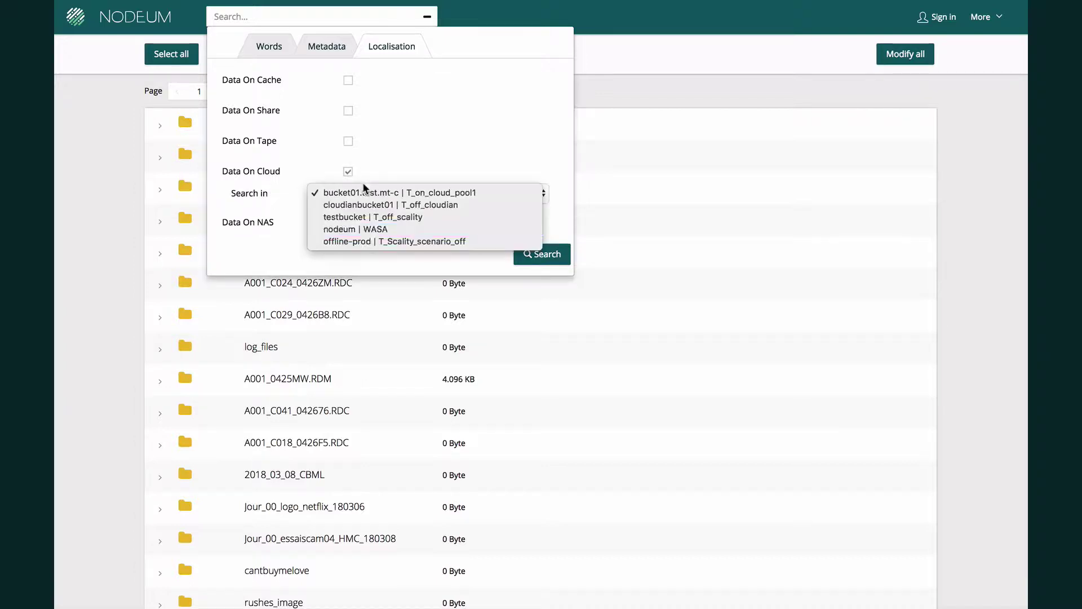
pyautogui.click(377, 229)
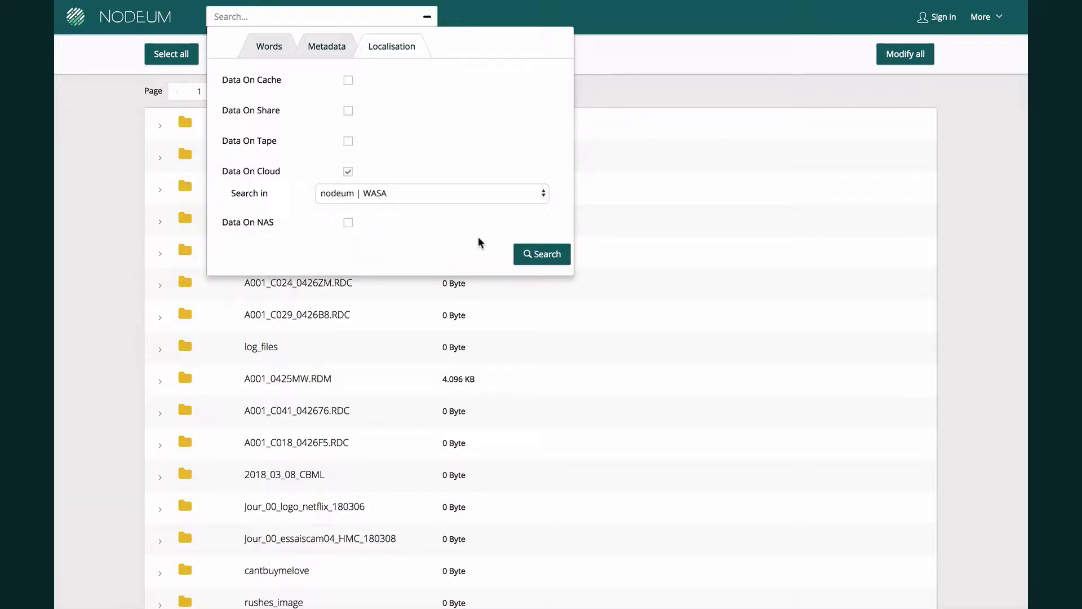
pyautogui.click(528, 254)
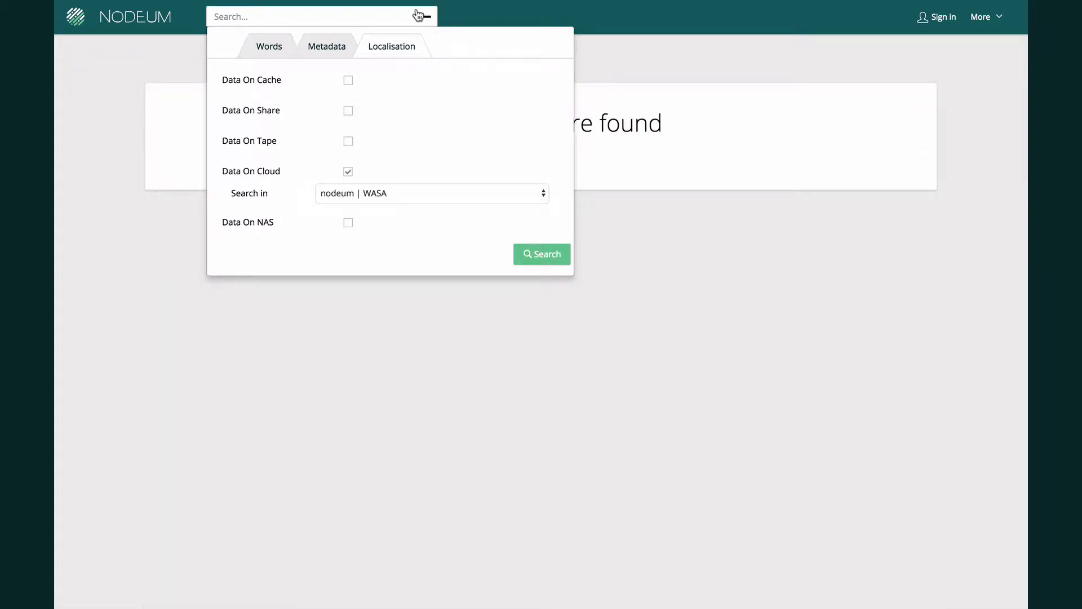
pyautogui.click(424, 16)
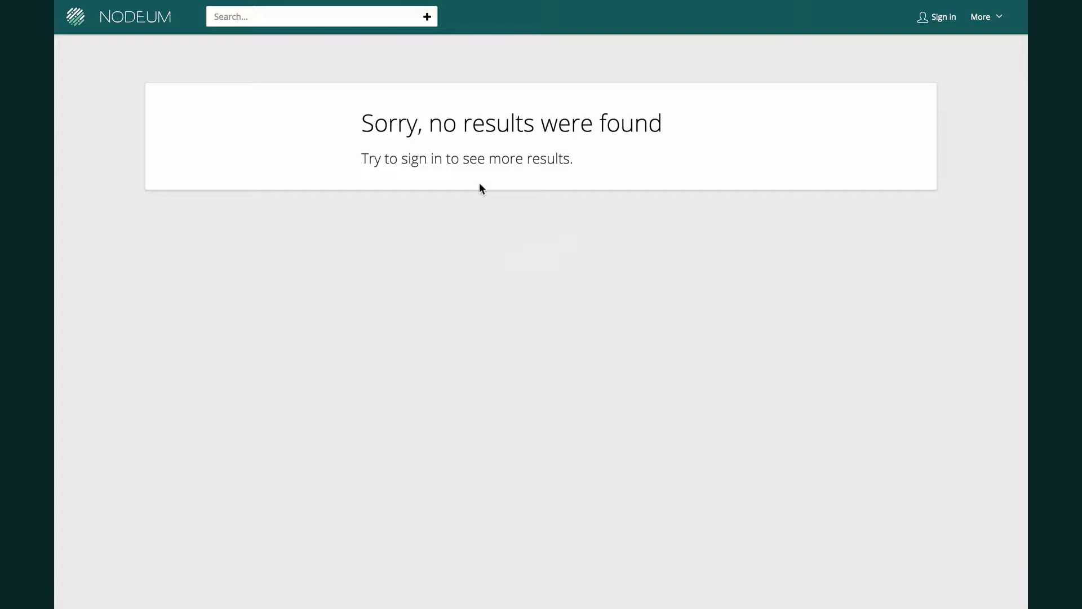
# Sign in with the admin username and its password
pyautogui.click(938, 20)
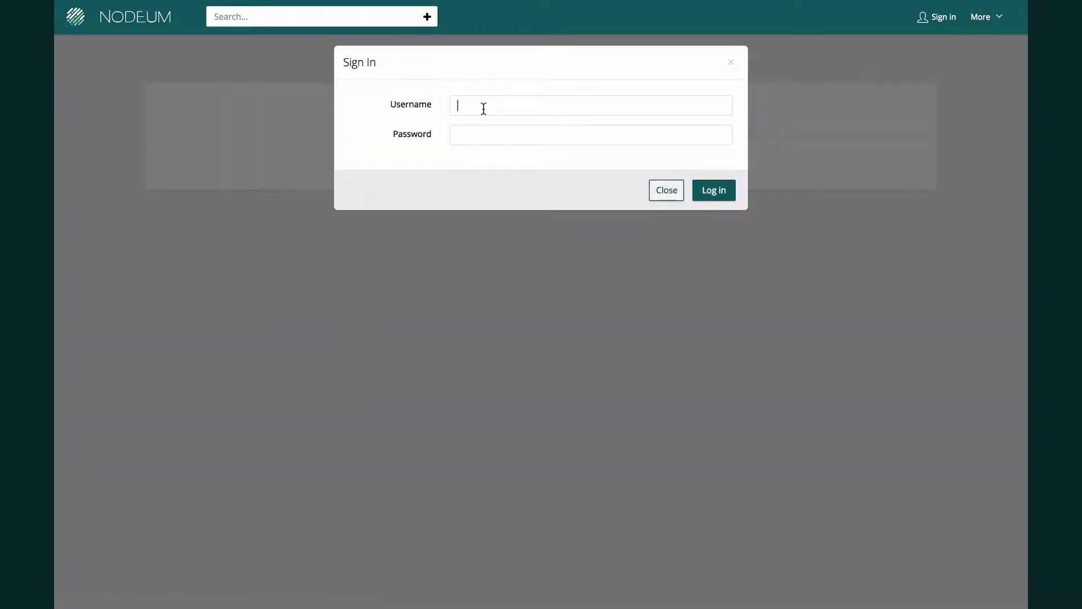
pyautogui.write('admin')
pyautogui.press('Tab')
pyautogui.press('Return')
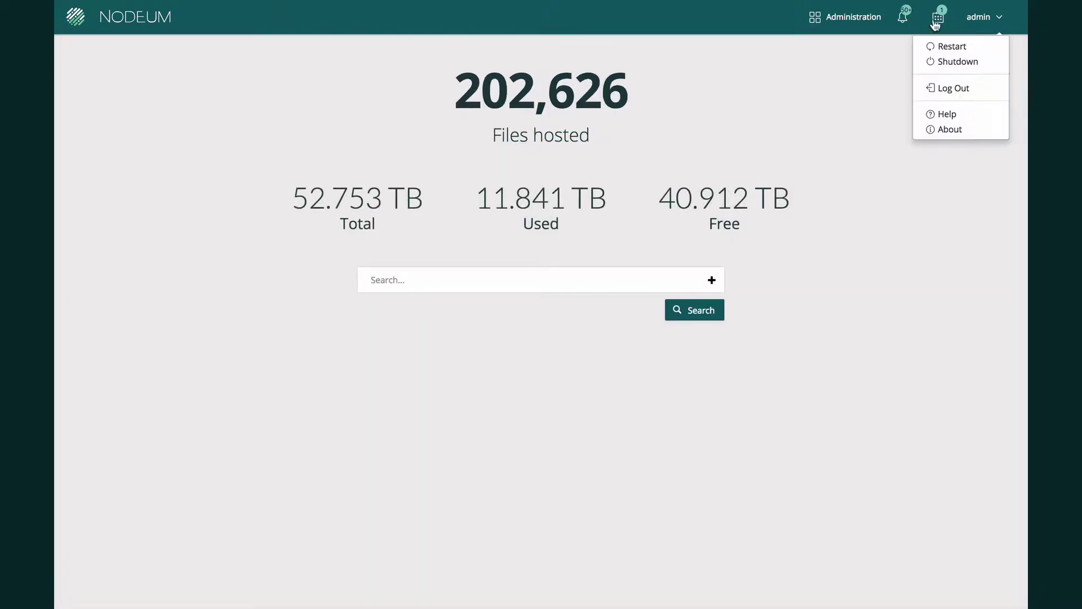
# Load the Administration dashboard with file types and appliance, cache and tape usage
pyautogui.click(858, 19)
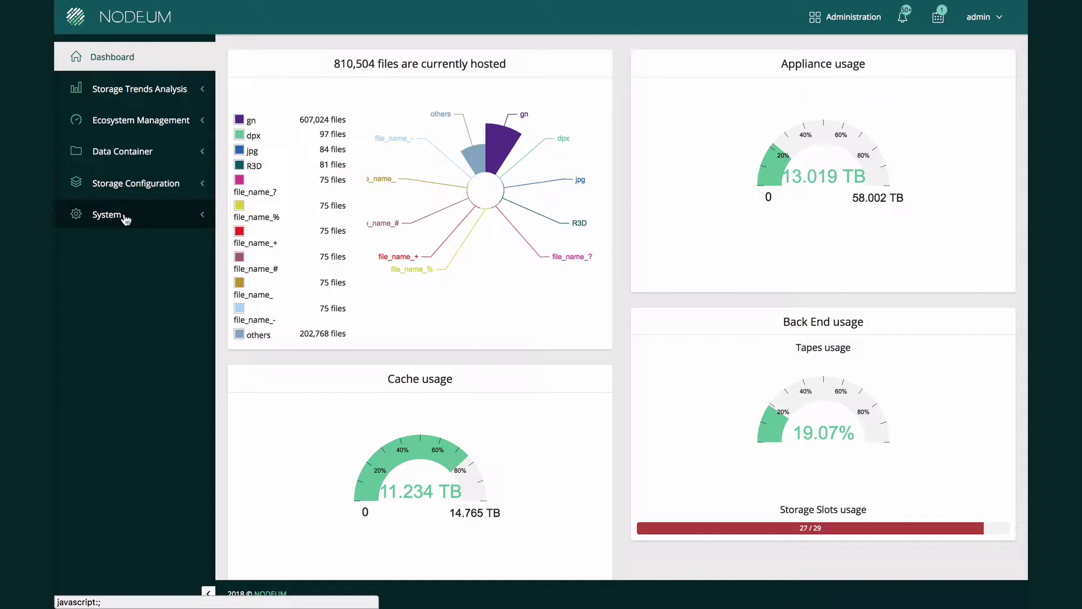
# Expand Storage Configuration and its Tape Library section in the sidebar
pyautogui.click(124, 187)
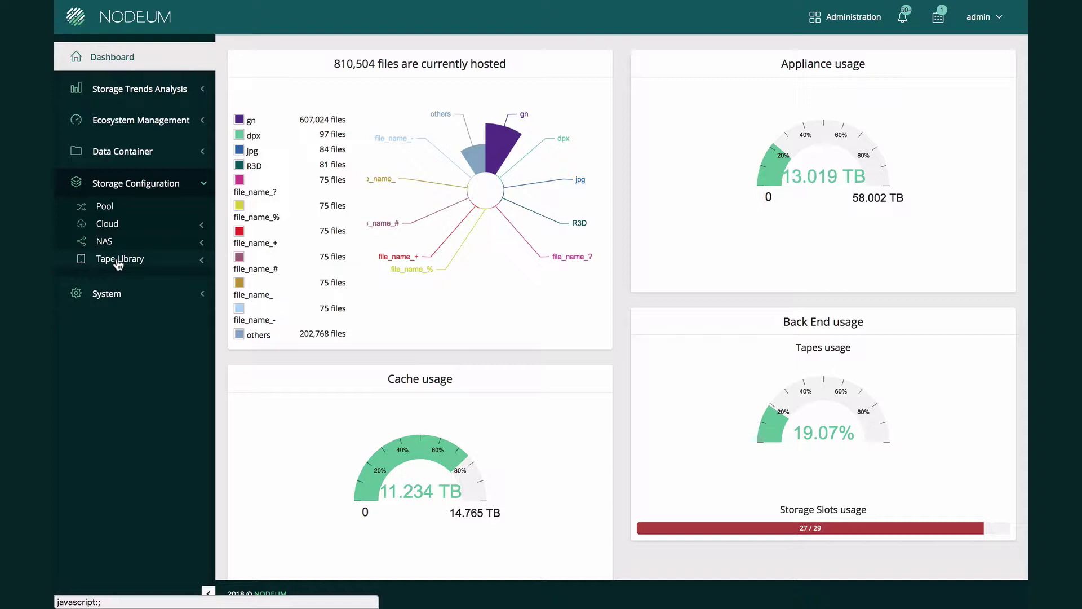
pyautogui.click(119, 261)
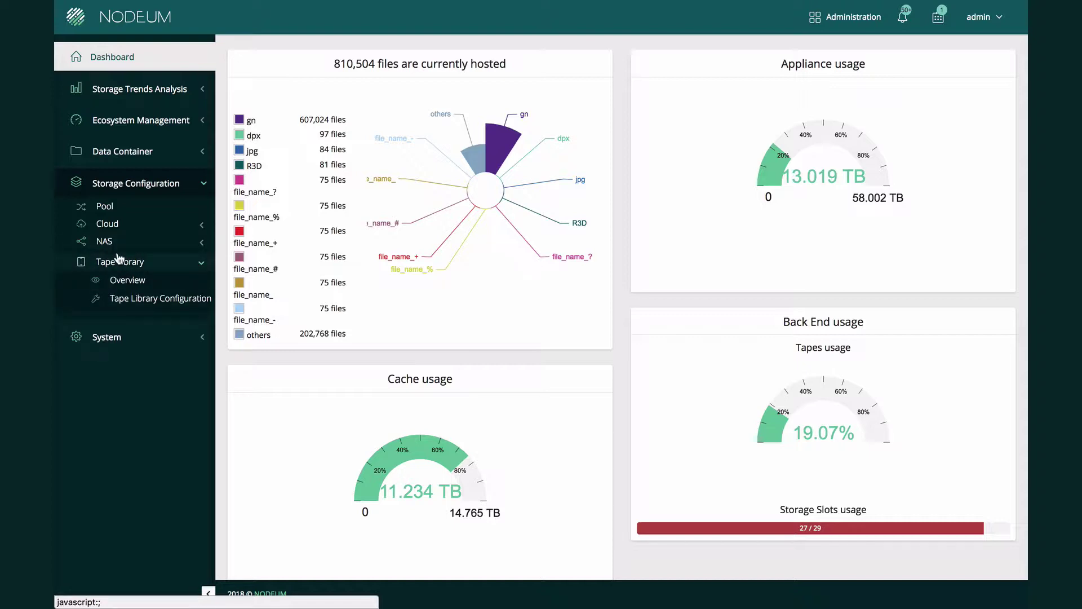
# View the Tape Library Overview of drives and slots, then expand the NAS section
pyautogui.click(129, 280)
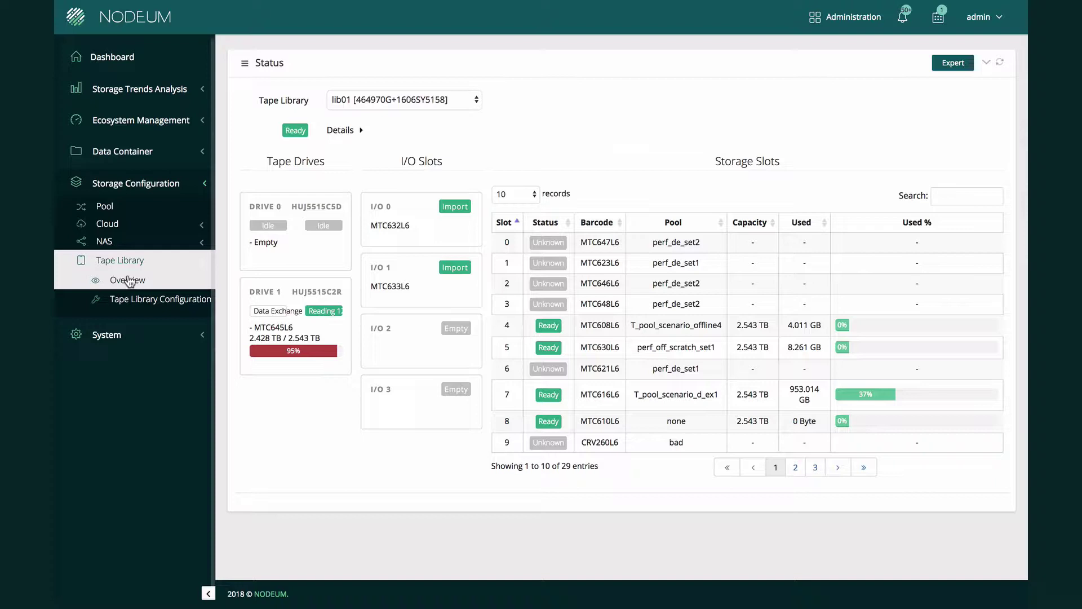
pyautogui.click(112, 243)
# Browse the NAS Overview and Configuration pages, opening and cancelling a new-NAS form, then expand Cloud
pyautogui.click(125, 266)
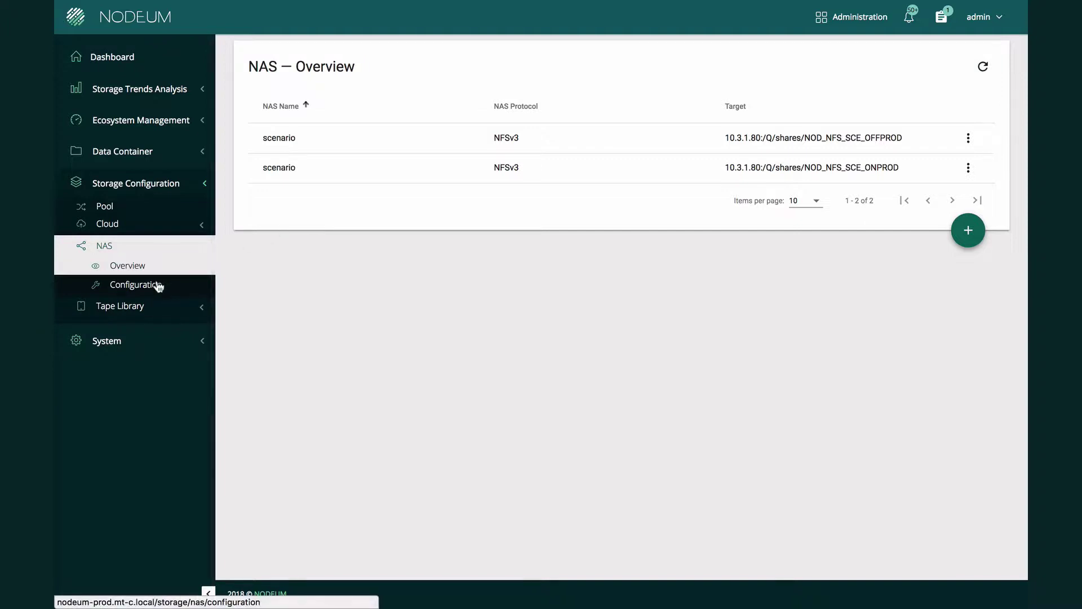
pyautogui.click(159, 286)
pyautogui.click(966, 200)
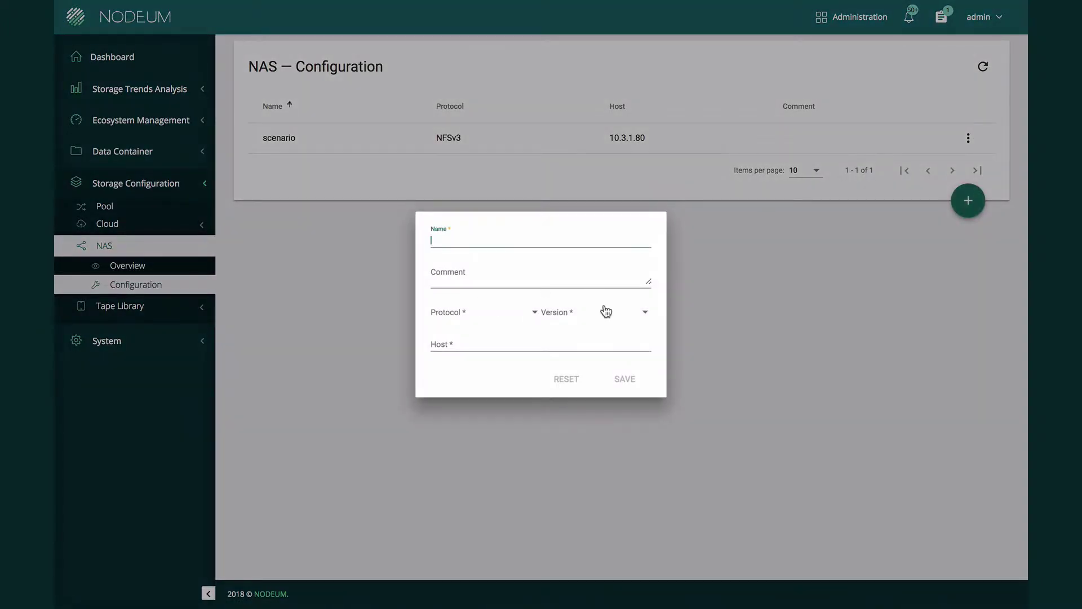
pyautogui.click(584, 459)
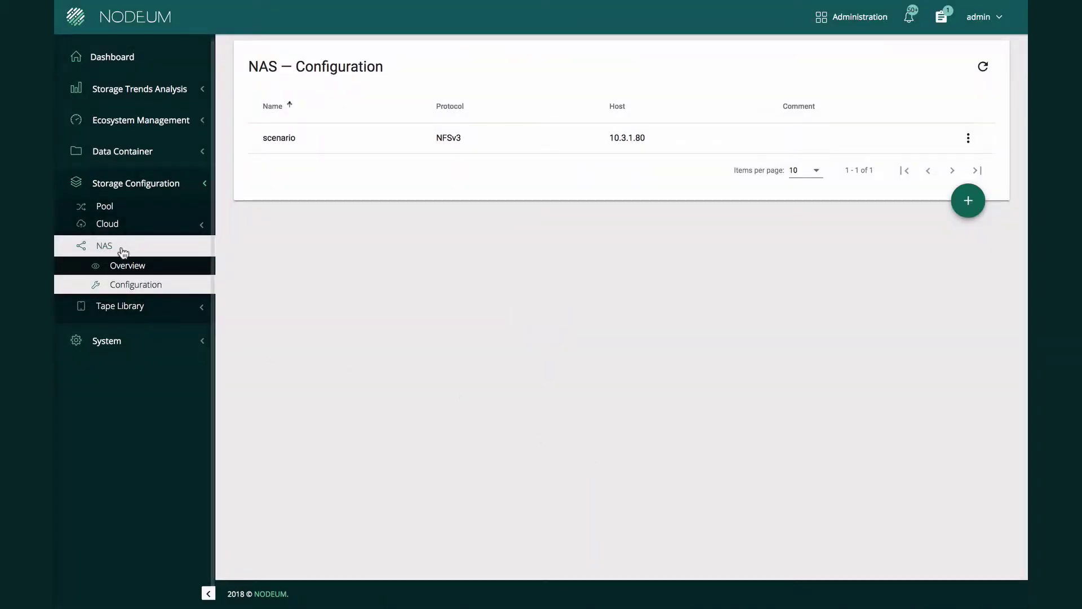
pyautogui.click(113, 225)
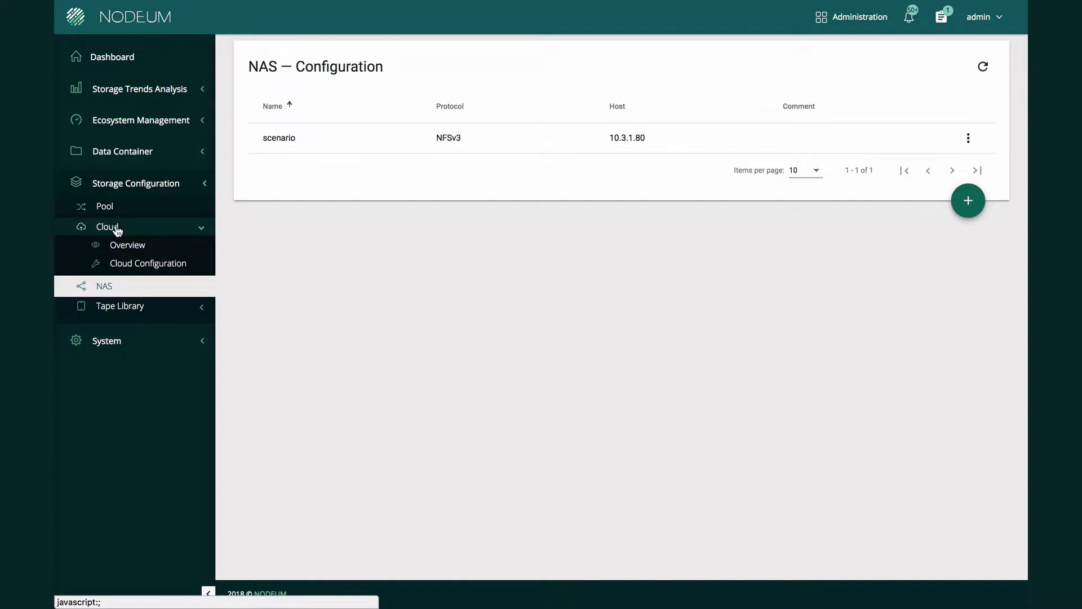
# View the five cloud targets in Cloud Configuration and start an empty new-cloud form
pyautogui.click(128, 263)
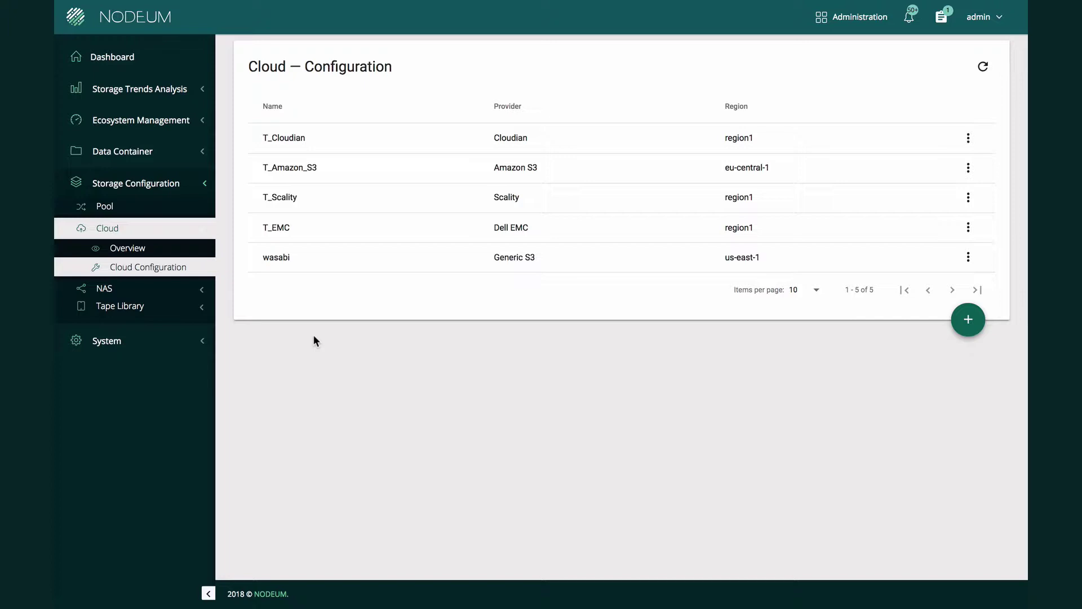
pyautogui.click(968, 319)
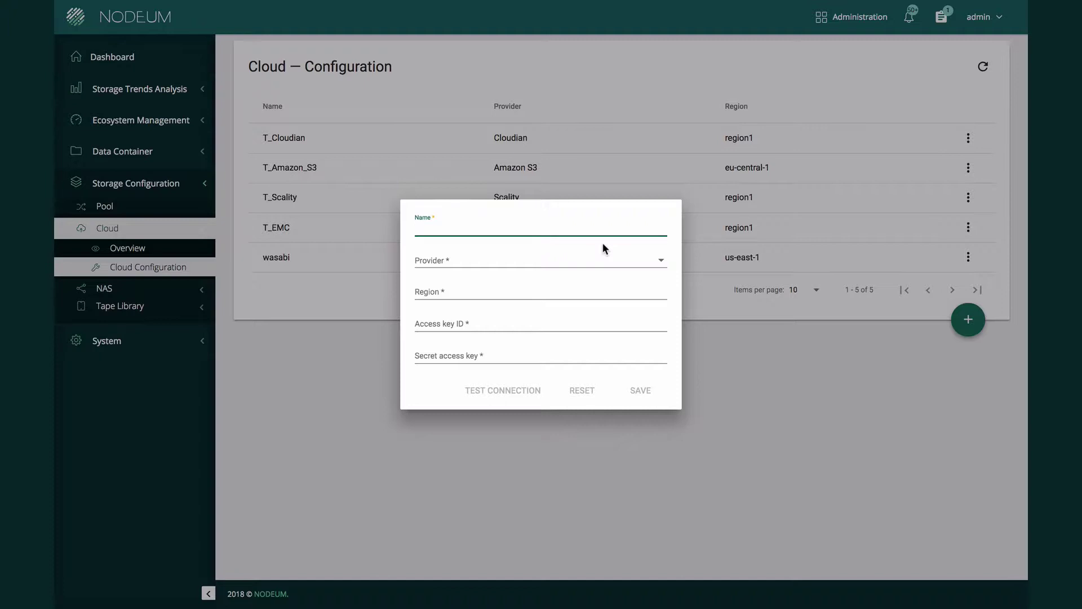
pyautogui.click(660, 262)
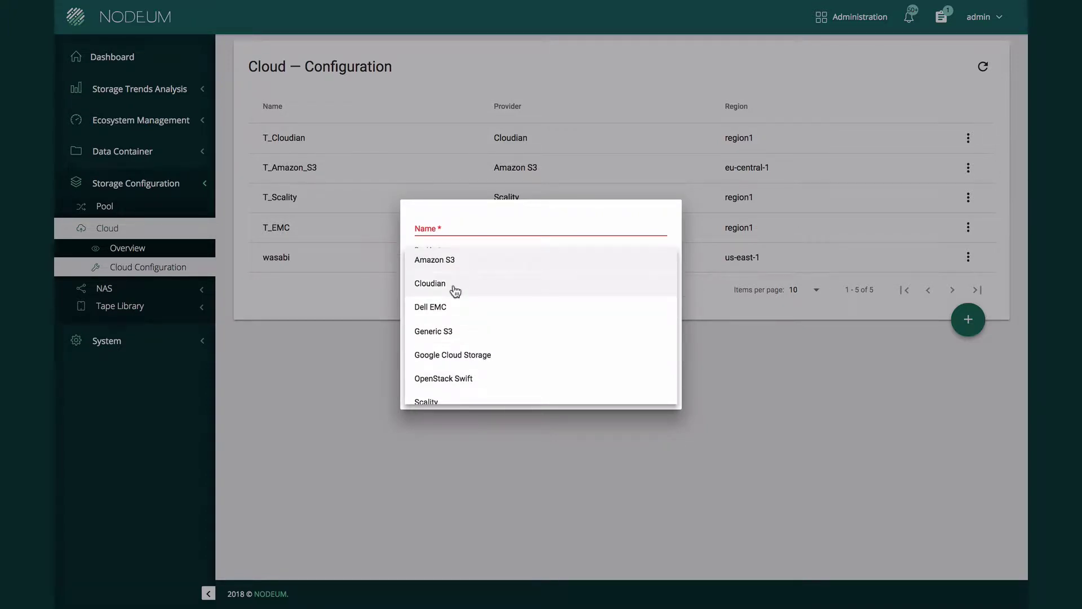
pyautogui.scroll(-1, 454, 291)
pyautogui.scroll(1, 454, 290)
pyautogui.scroll(-1, 439, 297)
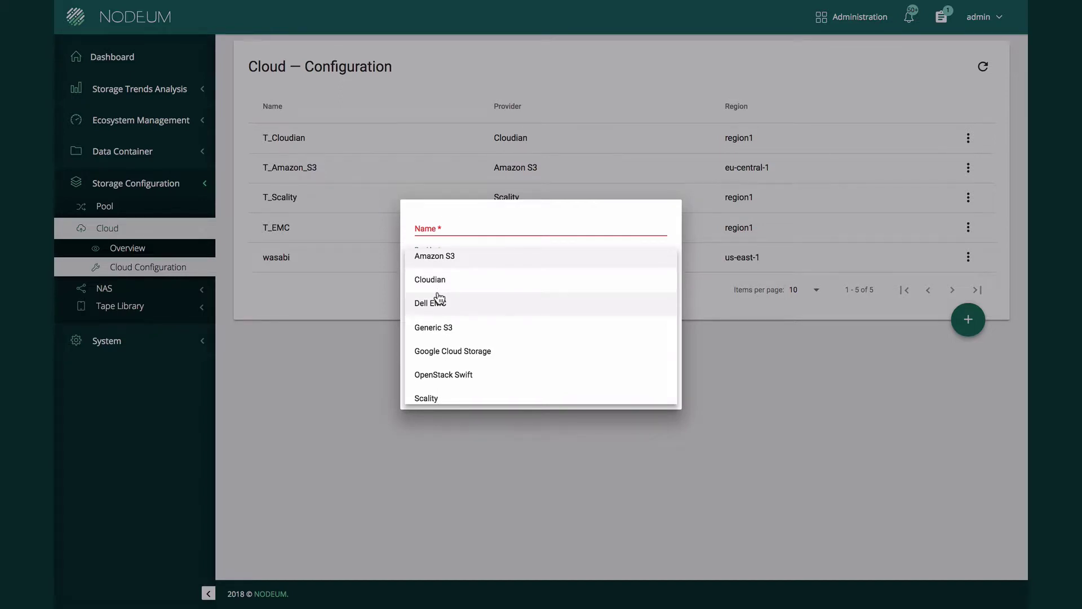
pyautogui.scroll(-1, 439, 297)
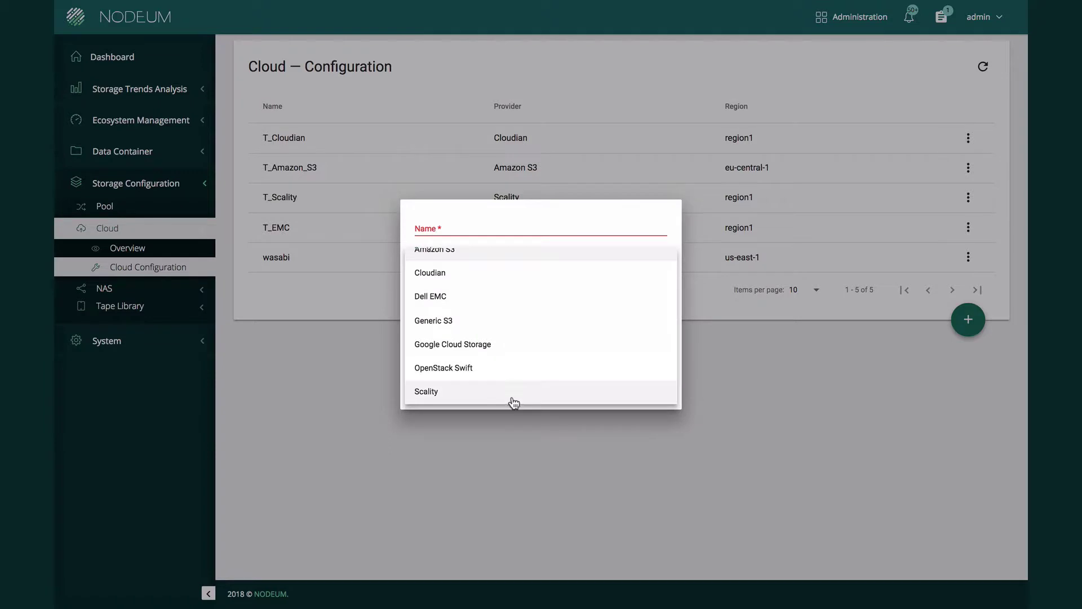
pyautogui.click(745, 435)
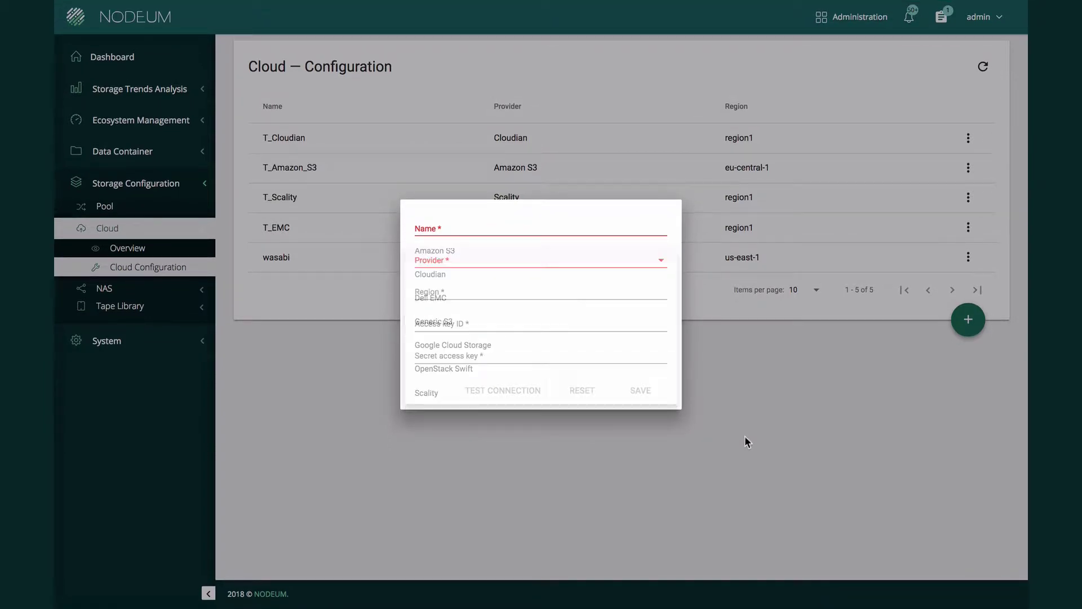
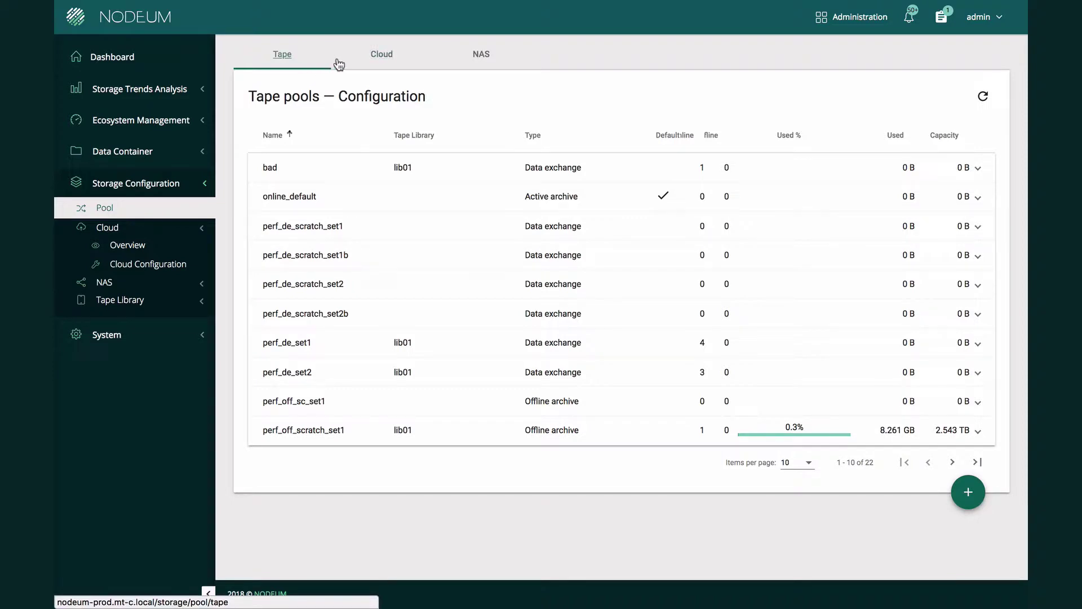
# Compare the Cloud and NAS pool lists, ending on the NAS pools
pyautogui.click(377, 55)
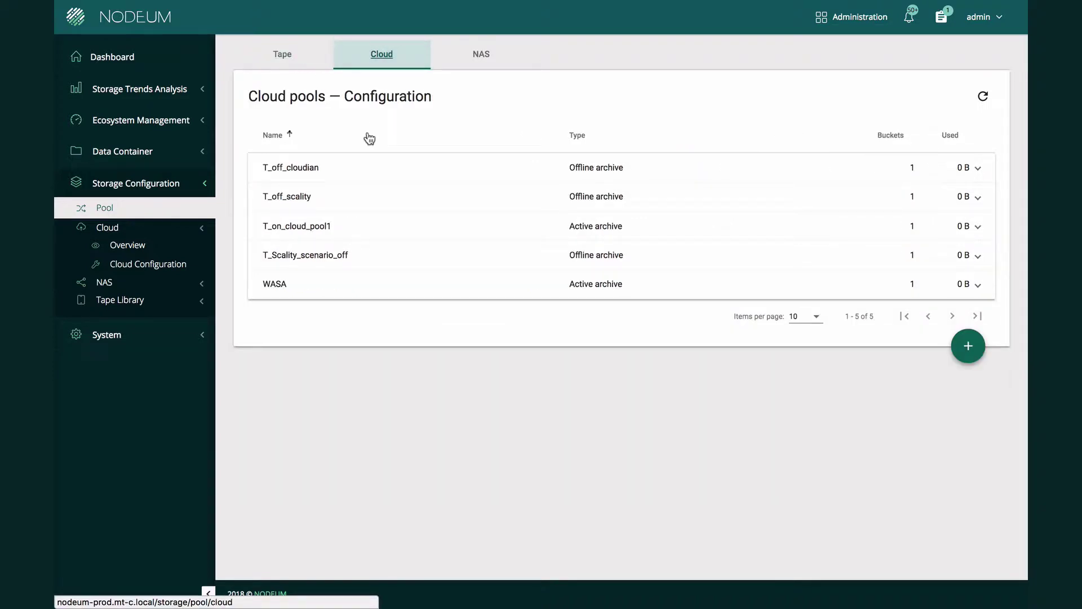
pyautogui.click(467, 66)
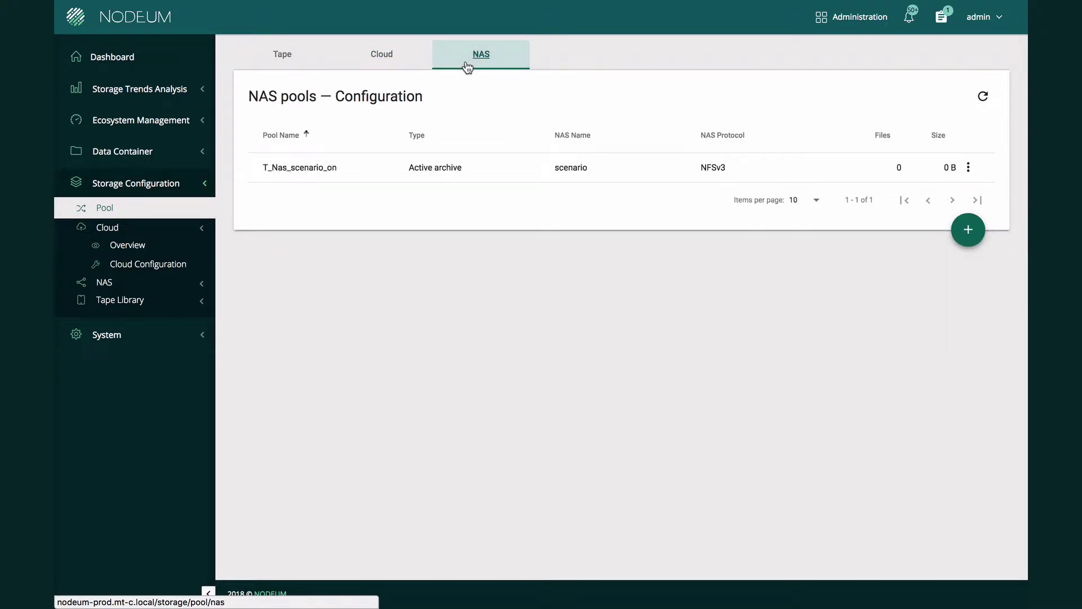
pyautogui.click(398, 69)
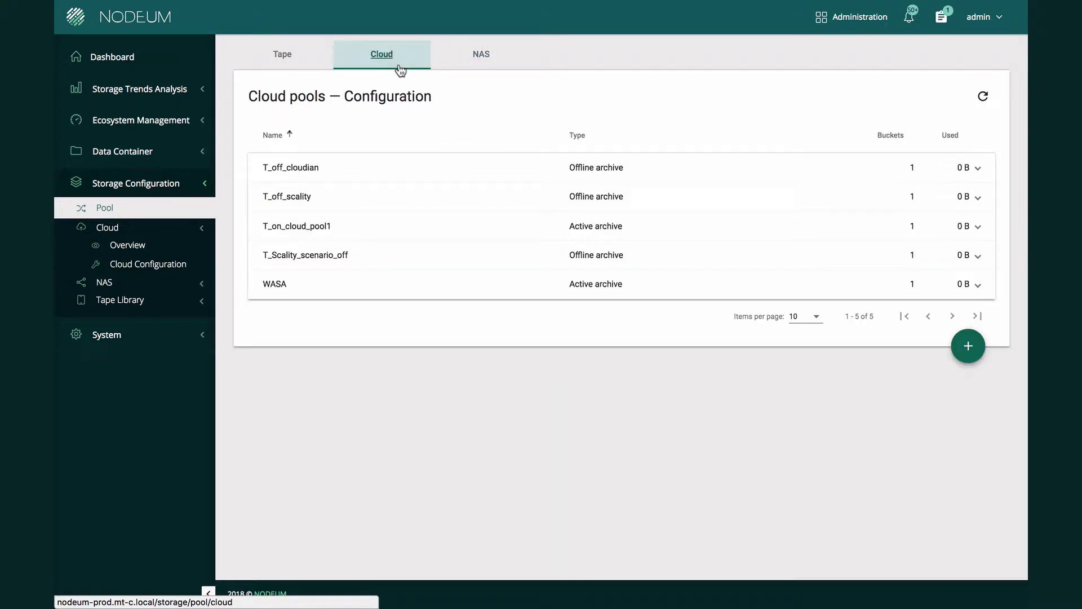
pyautogui.click(448, 55)
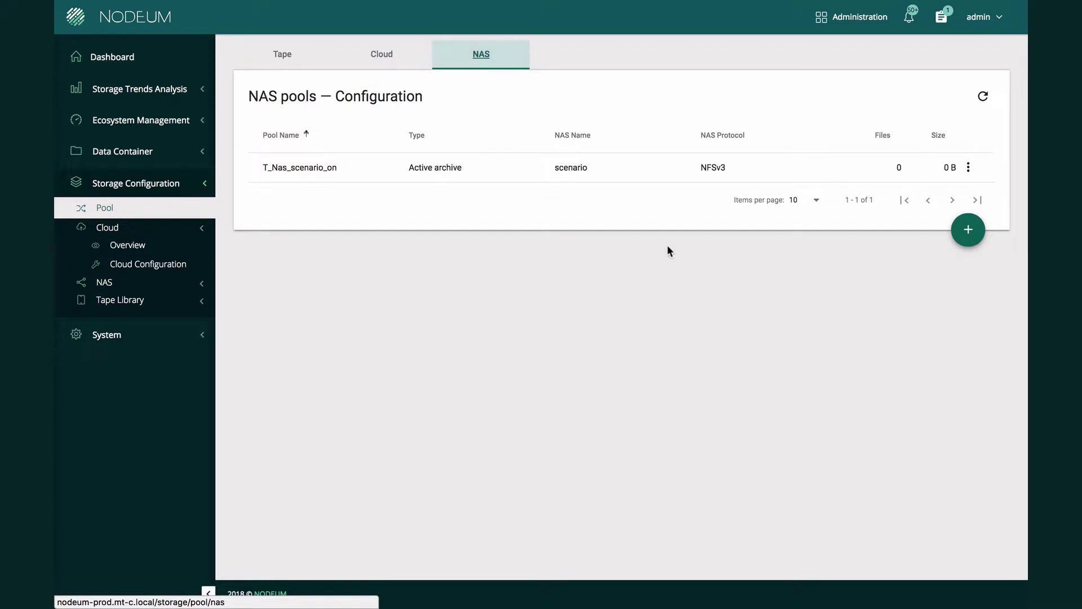
# Start a new NAS pool named Demo with target 10.3.1.80:/Q/shares/NOD_NFS_SCE_OFFPROD
pyautogui.click(968, 229)
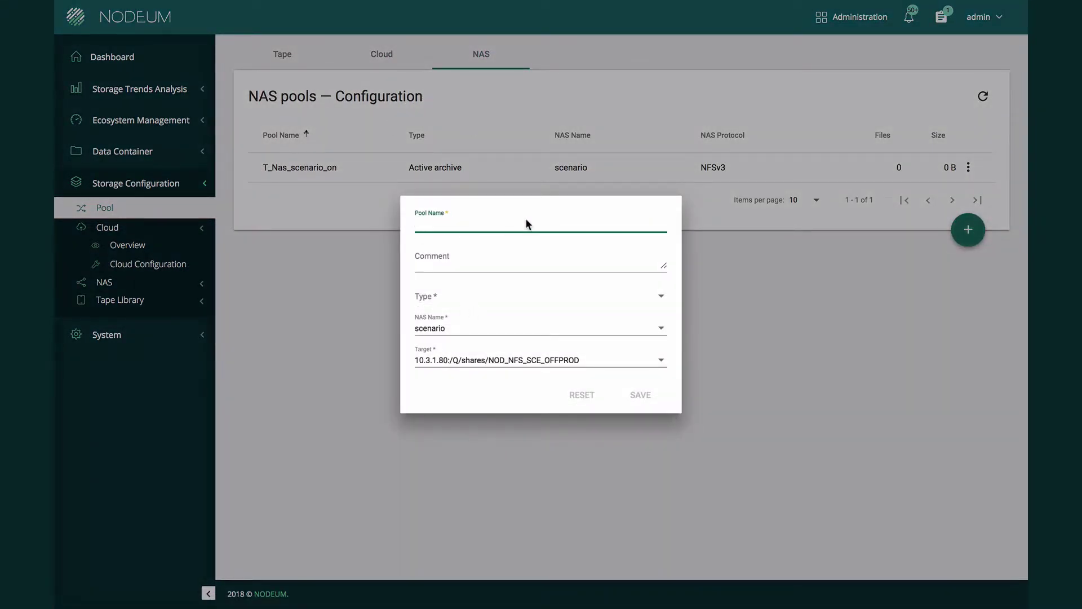
pyautogui.write('Demo')
pyautogui.click(498, 268)
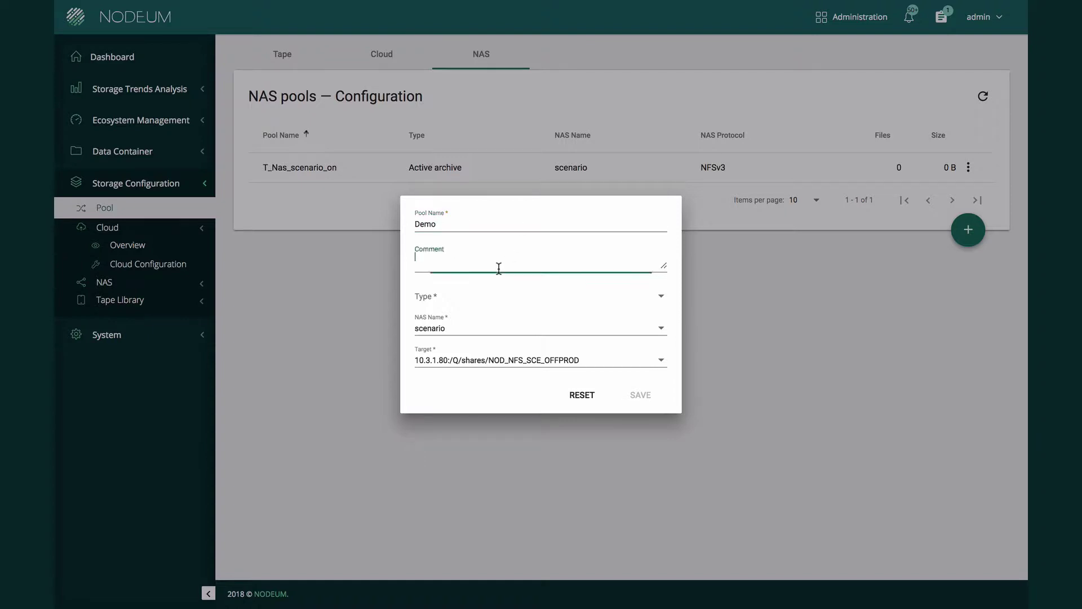
pyautogui.click(640, 305)
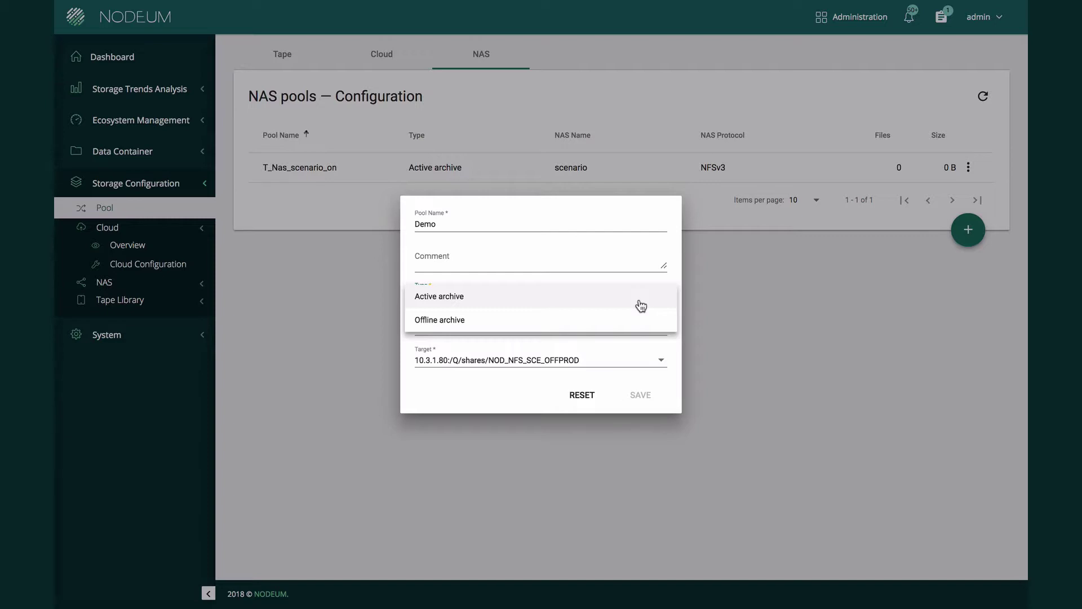
# Save the Demo pool as type Active archive, keeping scenario as its NAS
pyautogui.click(664, 255)
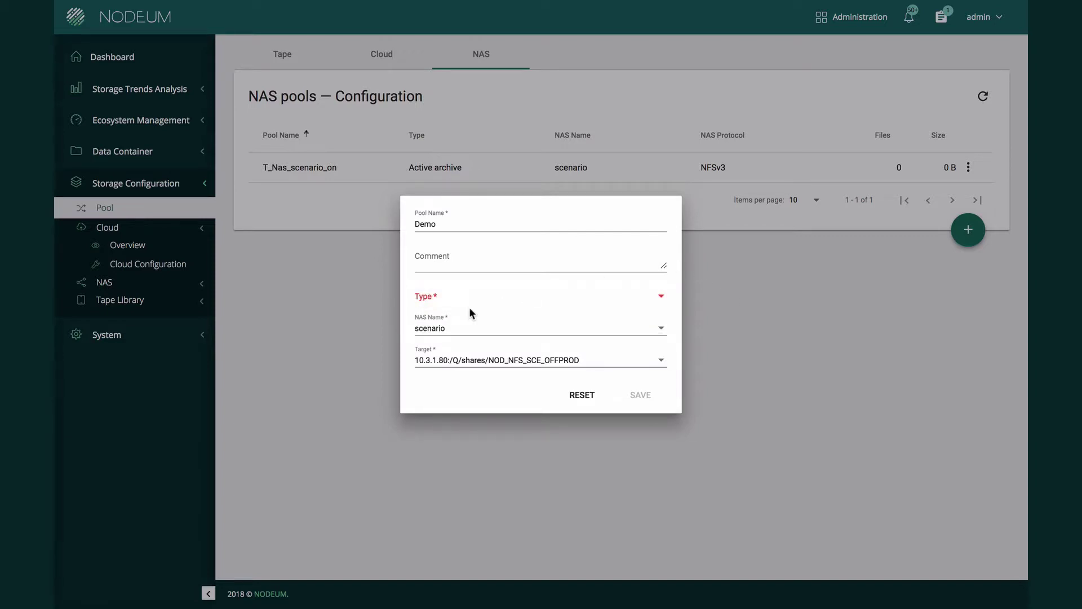
pyautogui.click(659, 303)
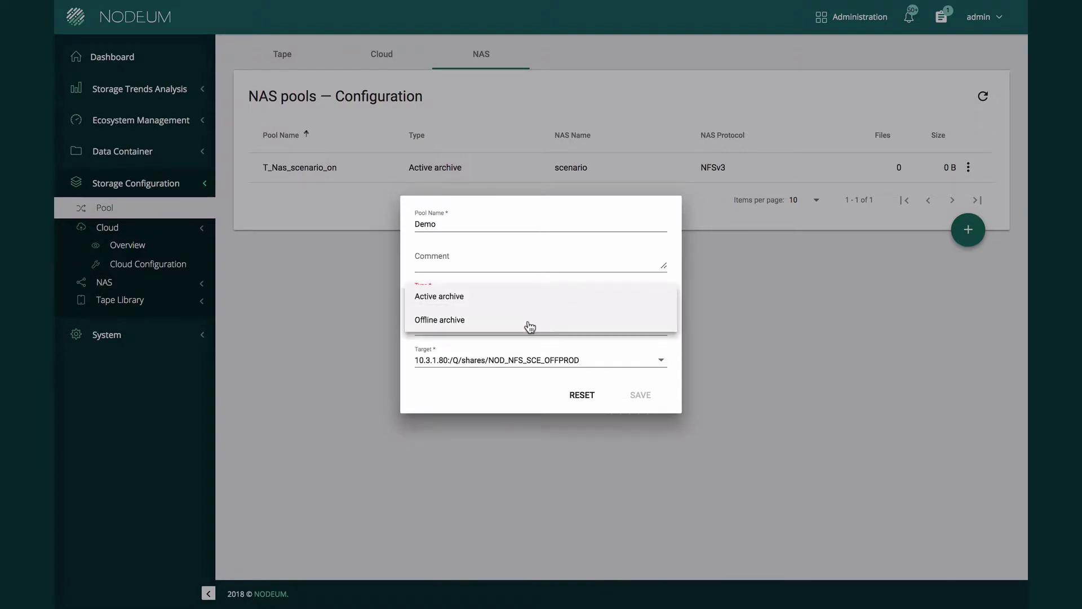
pyautogui.click(522, 304)
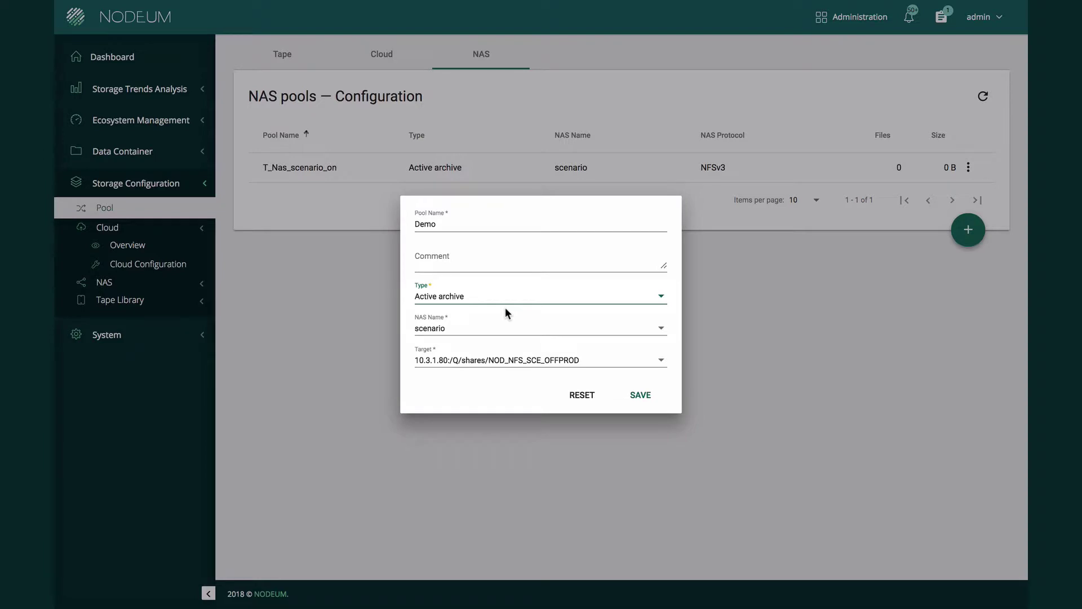
pyautogui.click(660, 330)
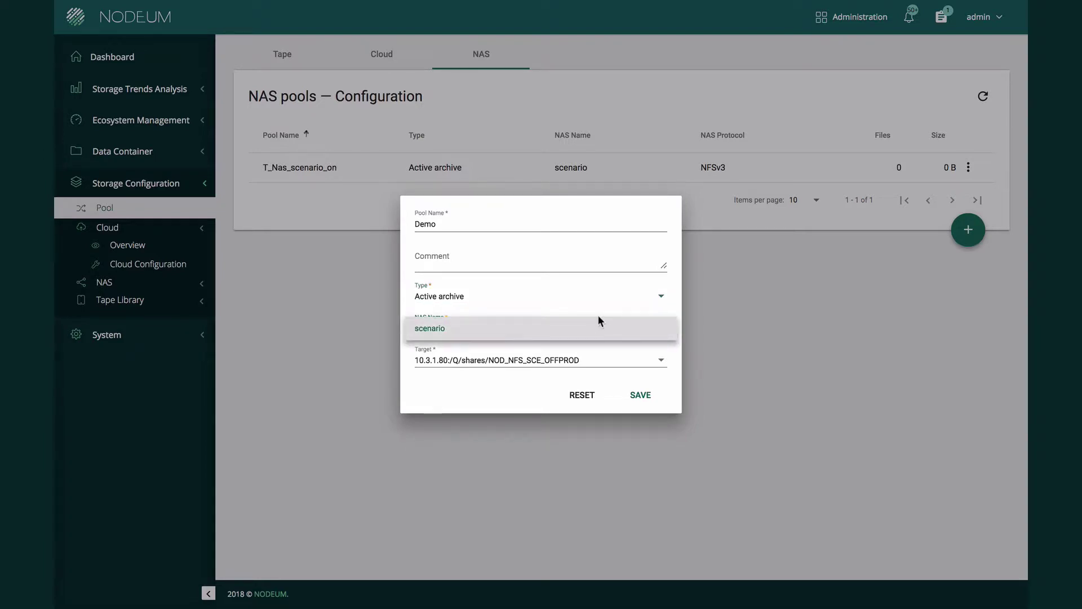
pyautogui.click(502, 394)
pyautogui.click(641, 394)
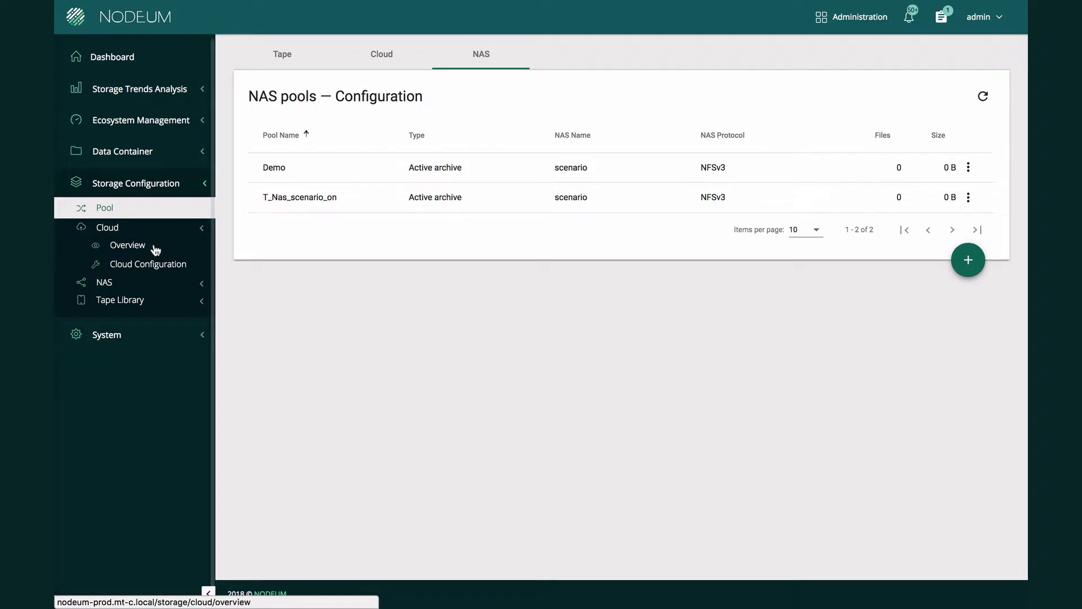
# On the Cloud pools list, inspect the T_off_cloudian pool's settings without changing them
pyautogui.click(380, 53)
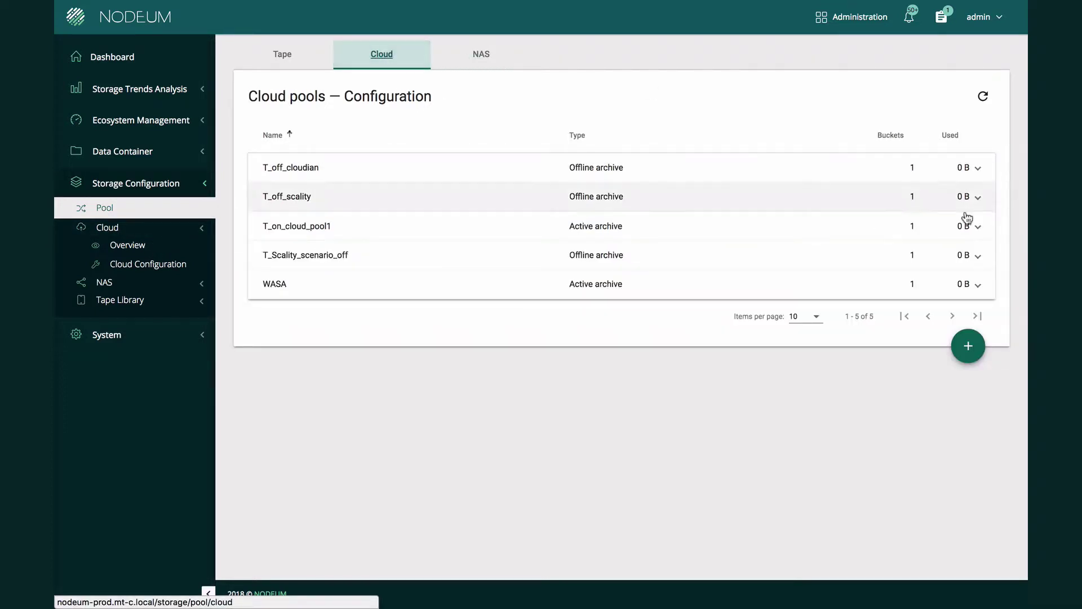
pyautogui.click(981, 168)
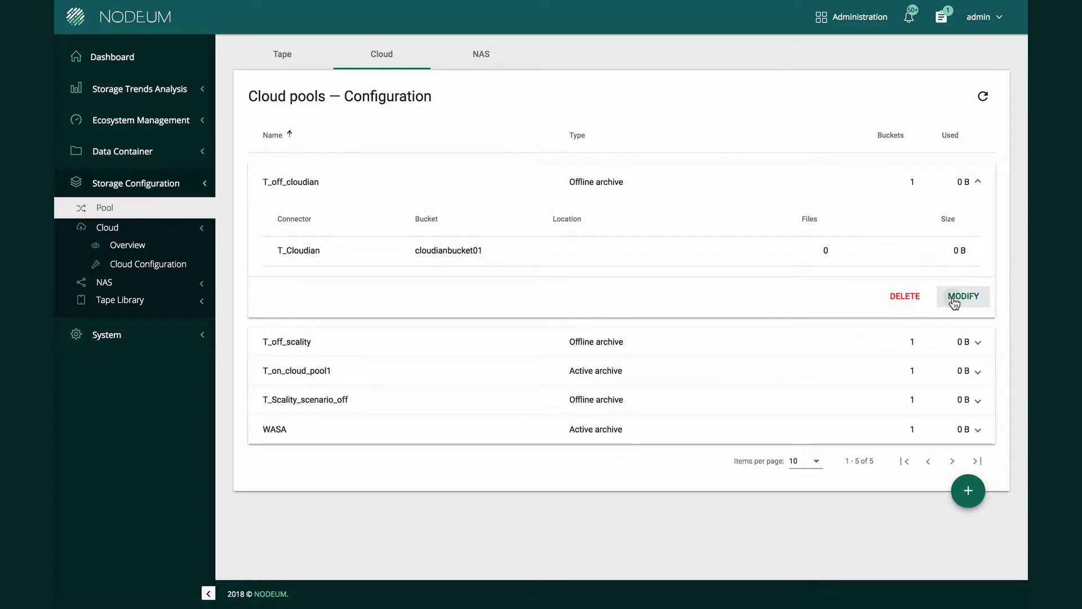
pyautogui.click(960, 297)
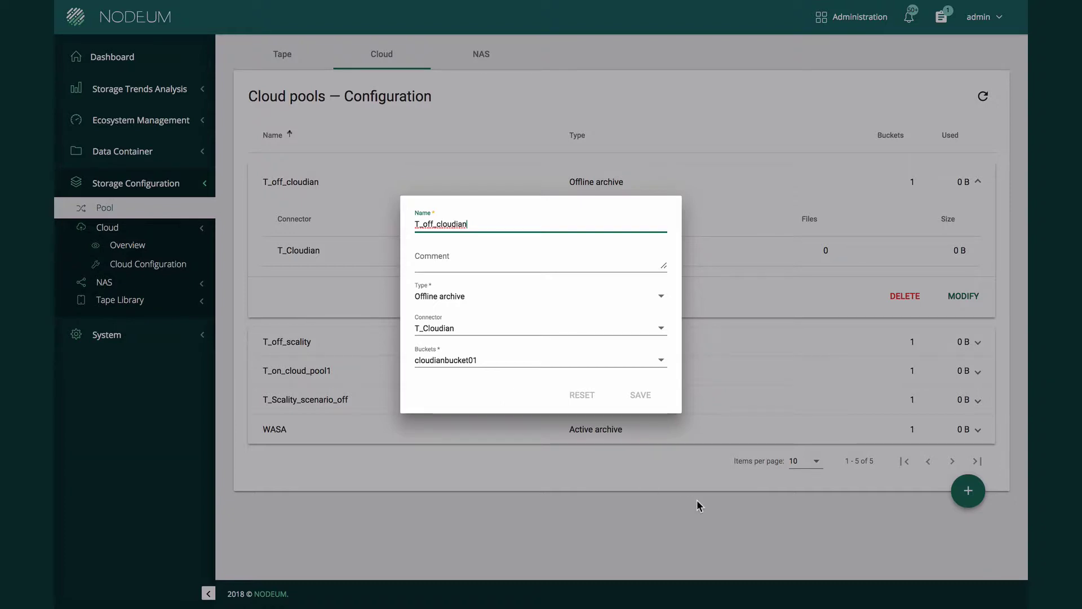
pyautogui.click(698, 502)
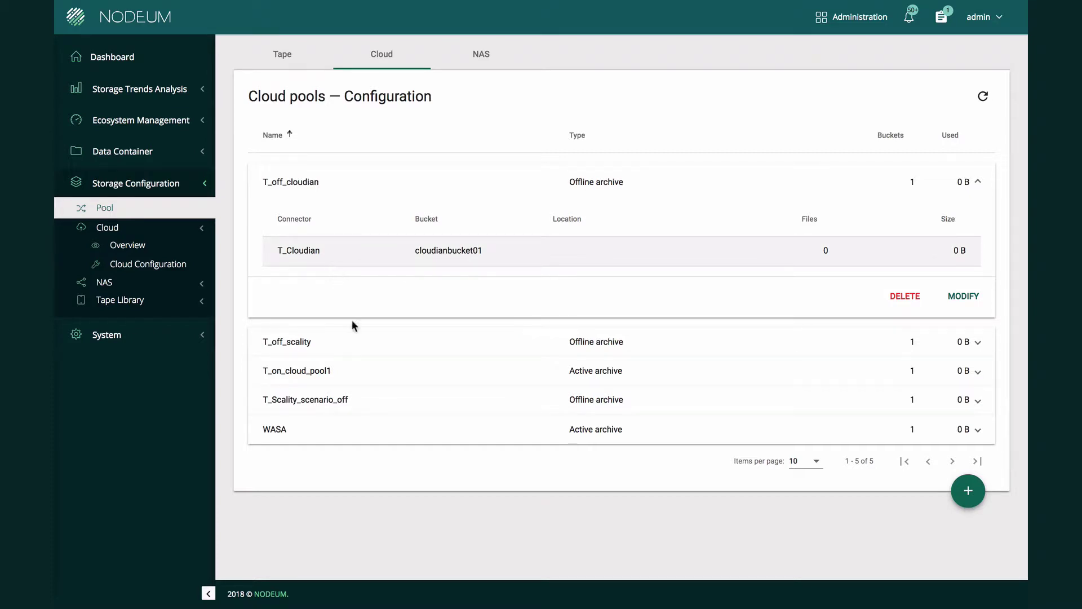
# Inspect the WASA pool's settings: Active archive, wasabi connector, bucket nodeum
pyautogui.click(475, 427)
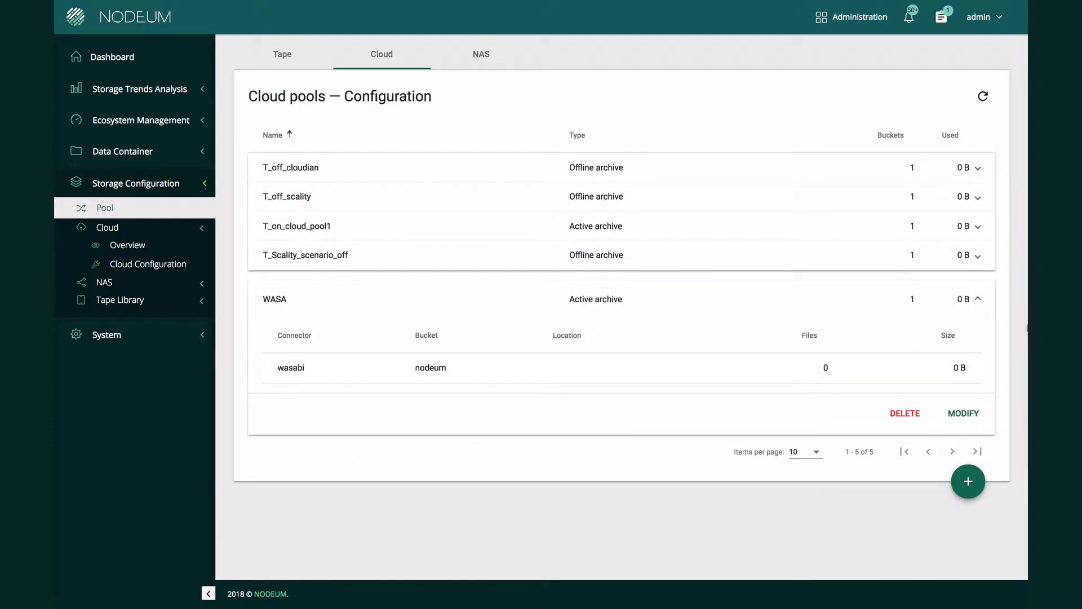
pyautogui.click(963, 413)
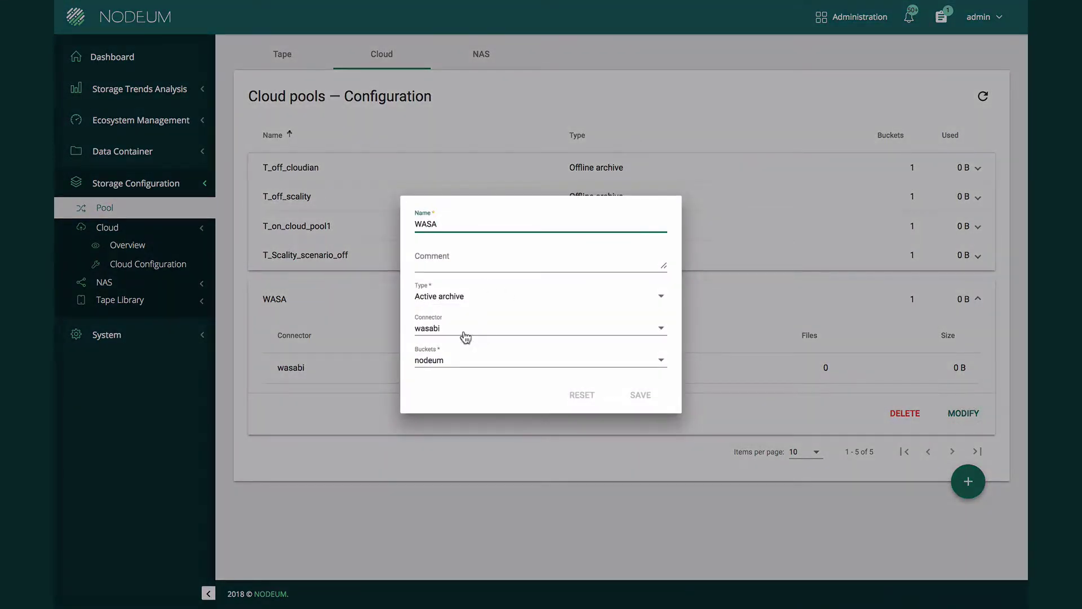
pyautogui.click(491, 514)
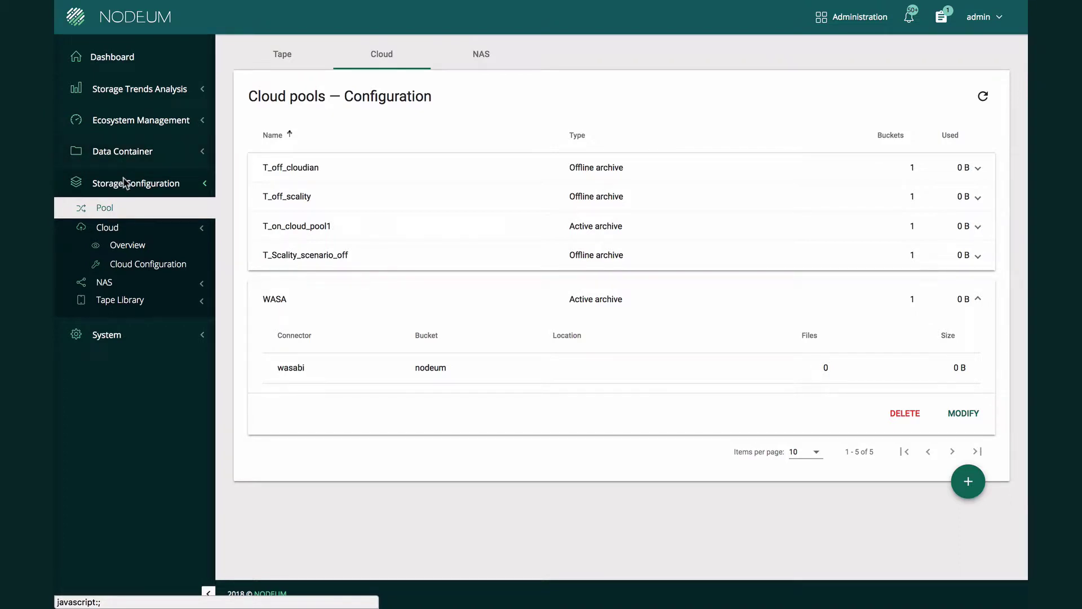
# Open Data Container > Overview to see cache, appliance usage and the shares breakdown
pyautogui.click(125, 184)
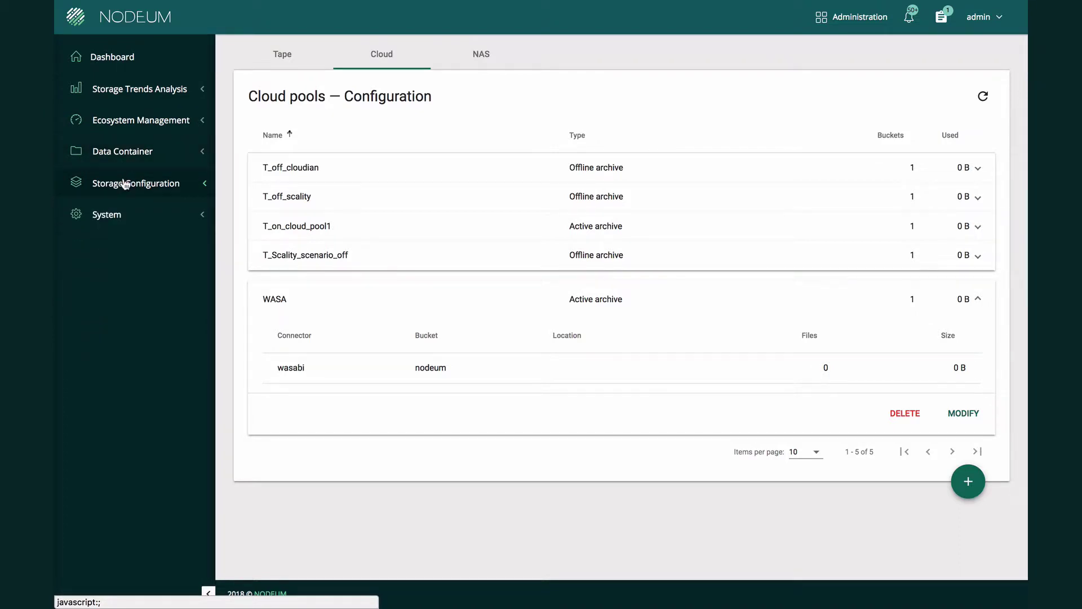
pyautogui.click(126, 155)
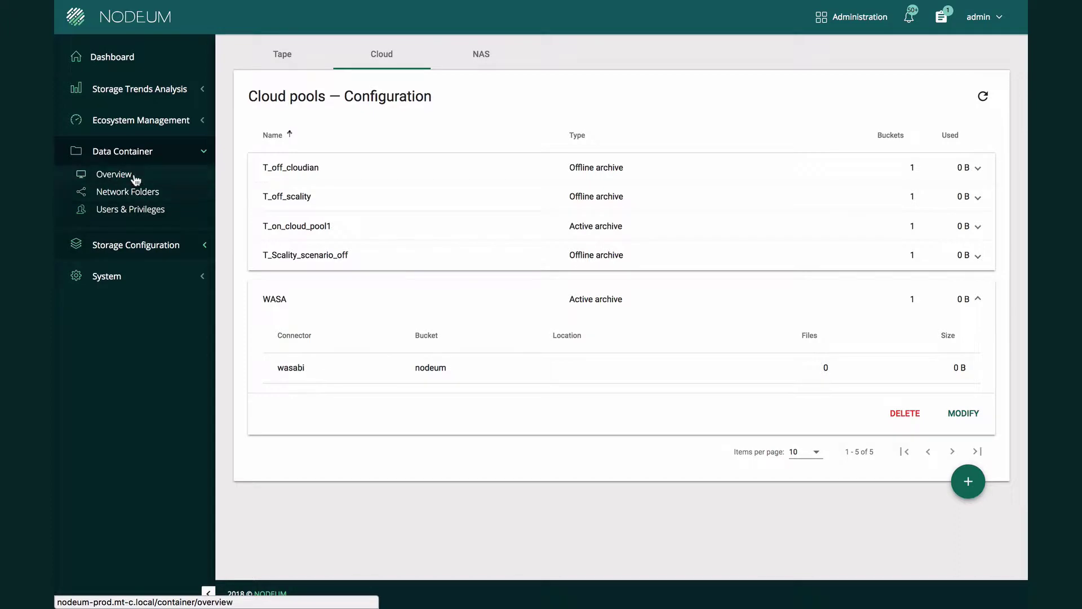
pyautogui.click(135, 178)
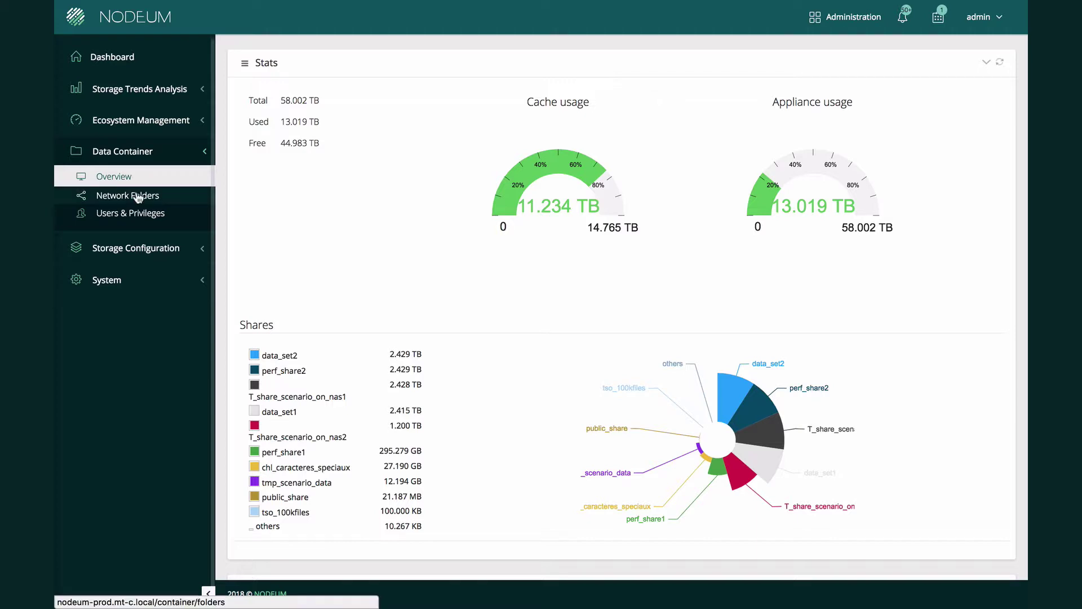
# Add a network share named Demo under Data Container > Network Folders
pyautogui.click(138, 196)
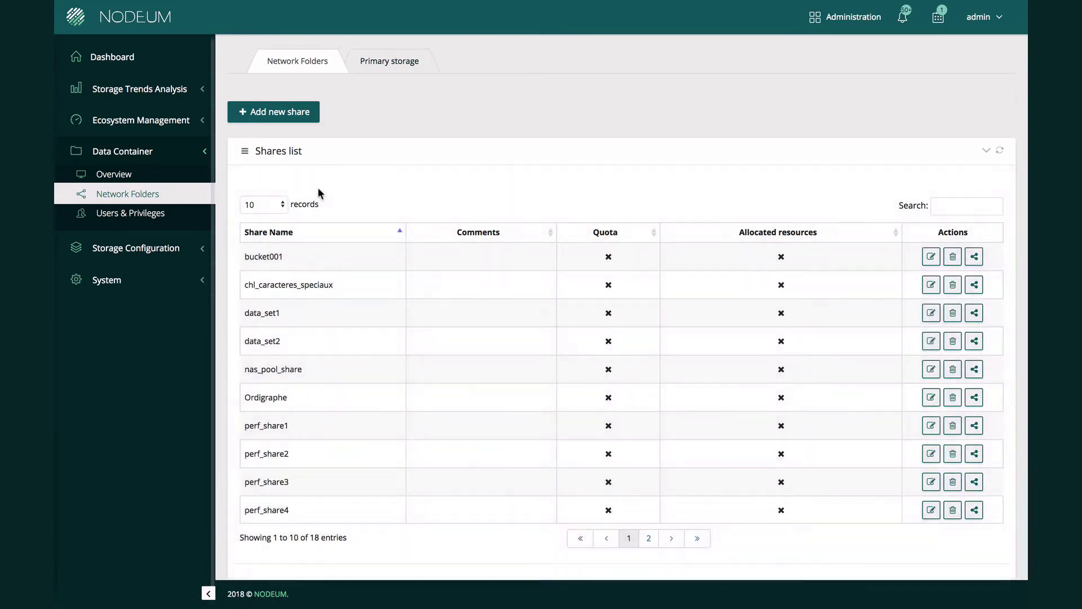
pyautogui.click(279, 111)
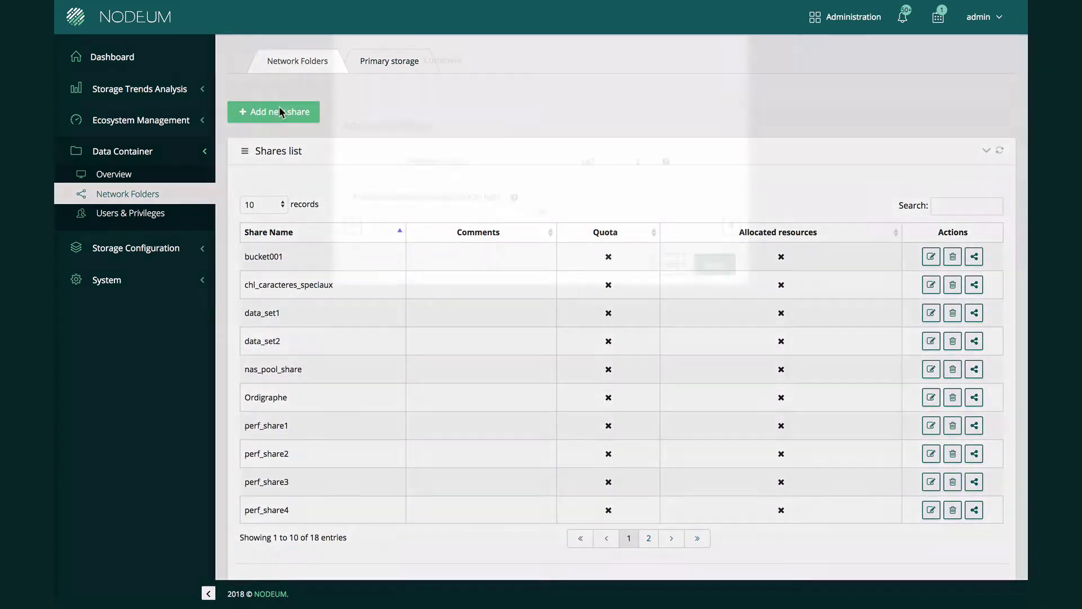
pyautogui.click(517, 101)
pyautogui.write('D')
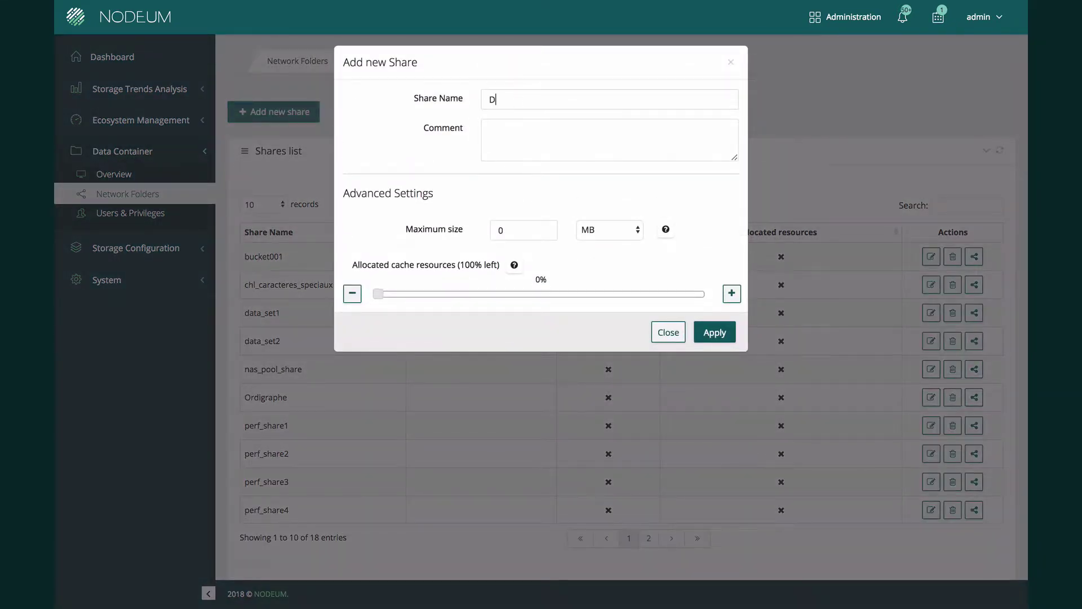
pyautogui.write('emo')
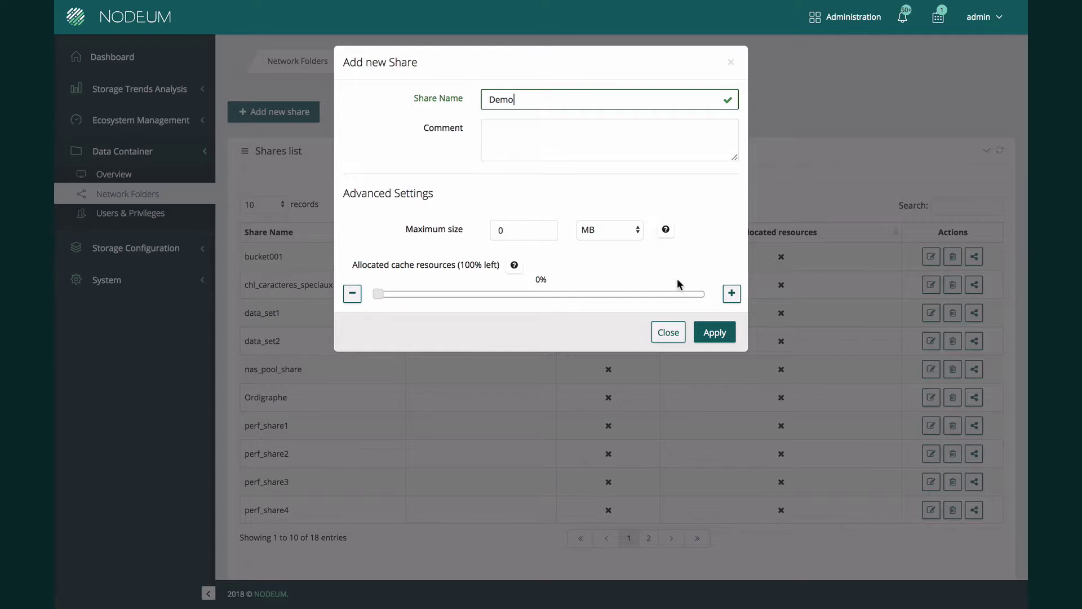
pyautogui.click(709, 332)
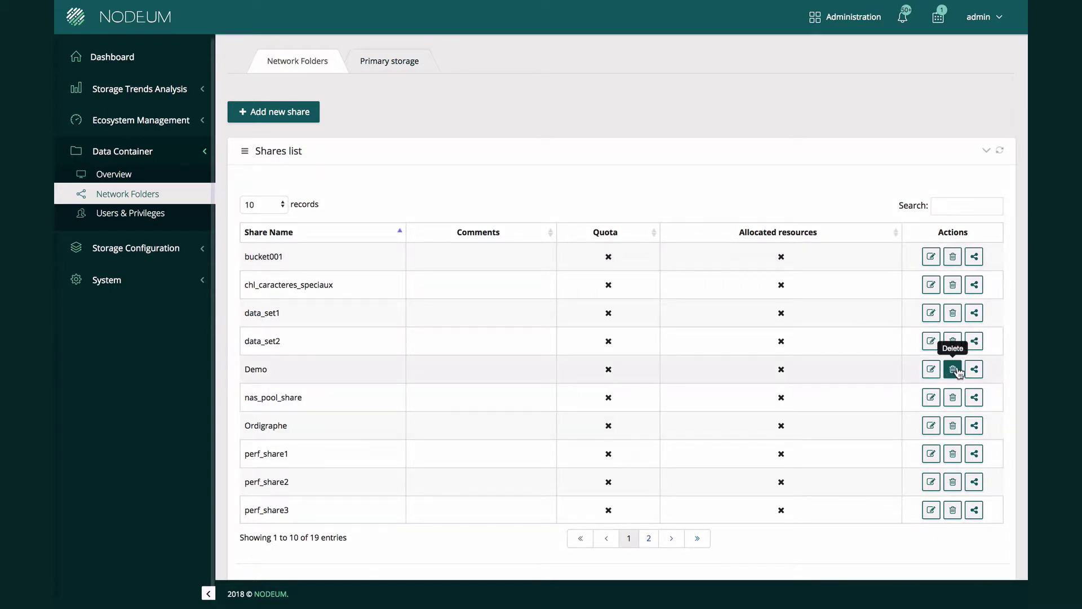
# Grant admin Read/Write on the Demo share, leaving nagios, t_user and rvm at No access
pyautogui.click(973, 370)
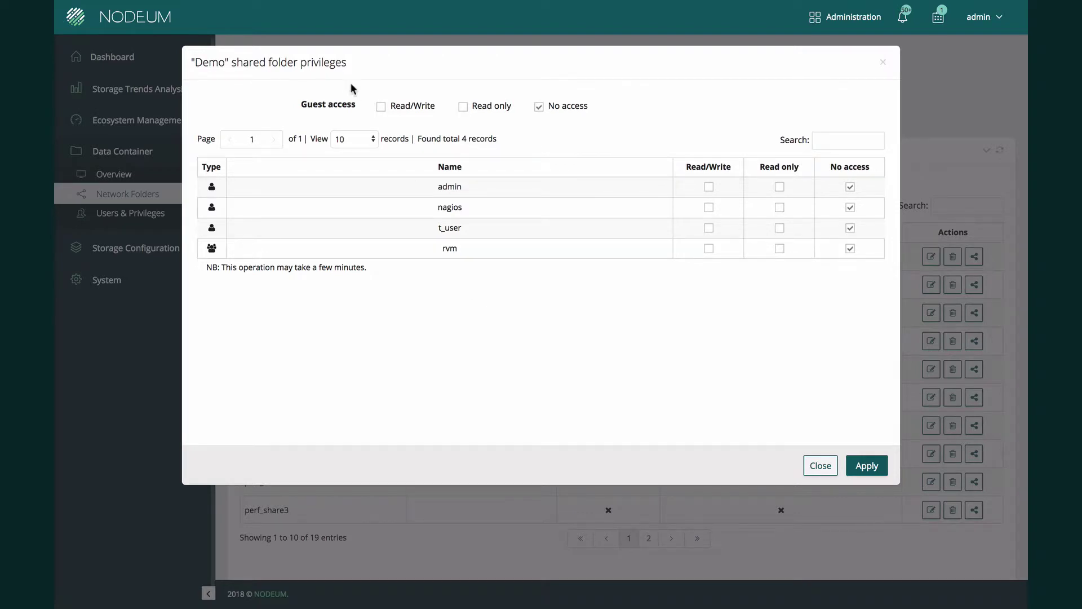
pyautogui.click(708, 187)
pyautogui.click(870, 465)
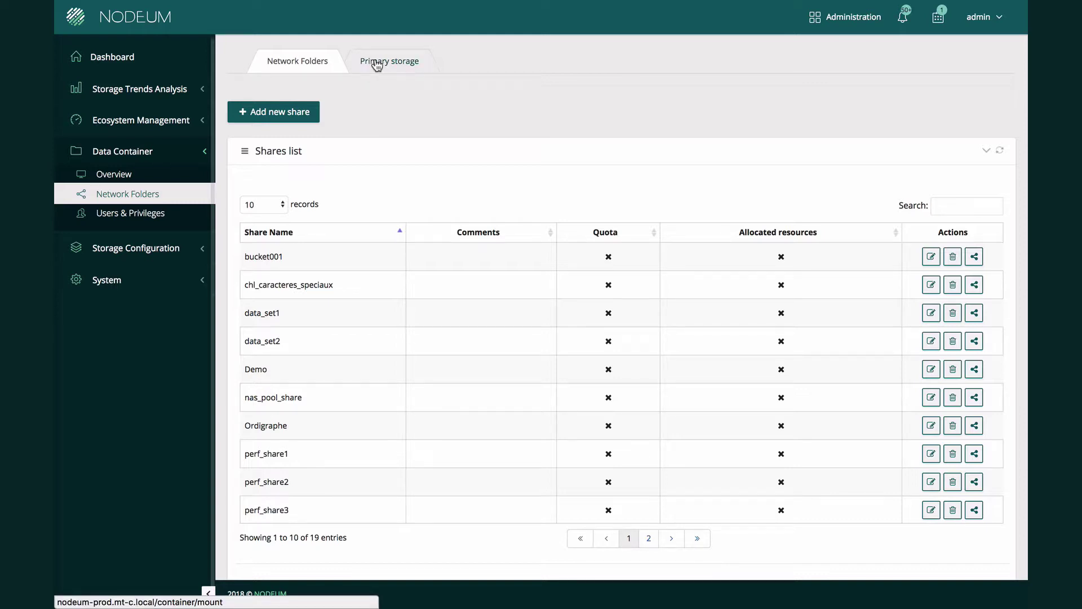
# Bring up an empty Add primary storage form from the Primary storage list
pyautogui.click(377, 66)
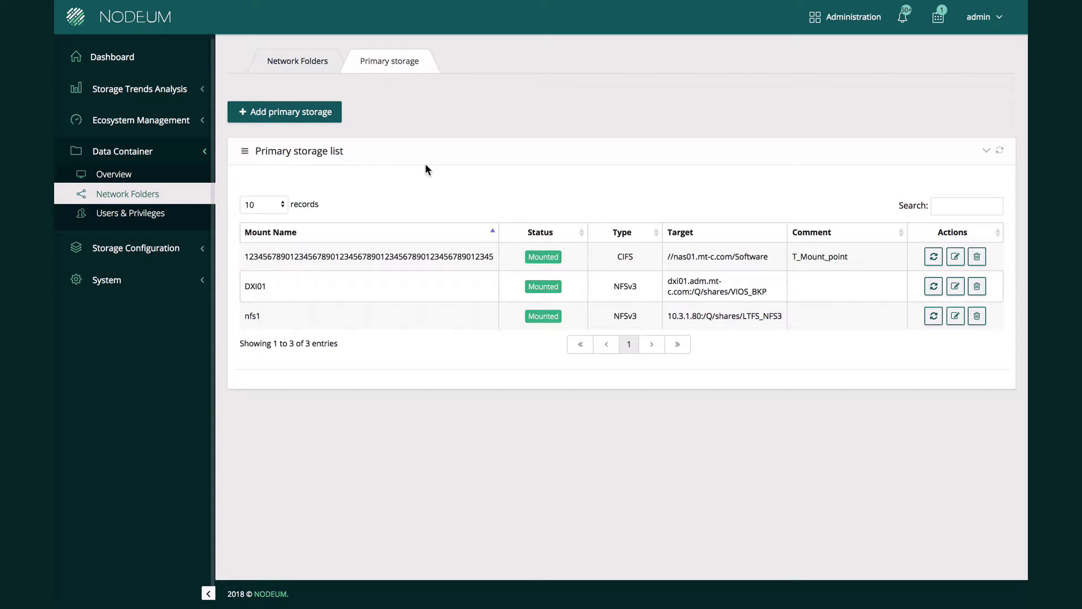
pyautogui.click(312, 113)
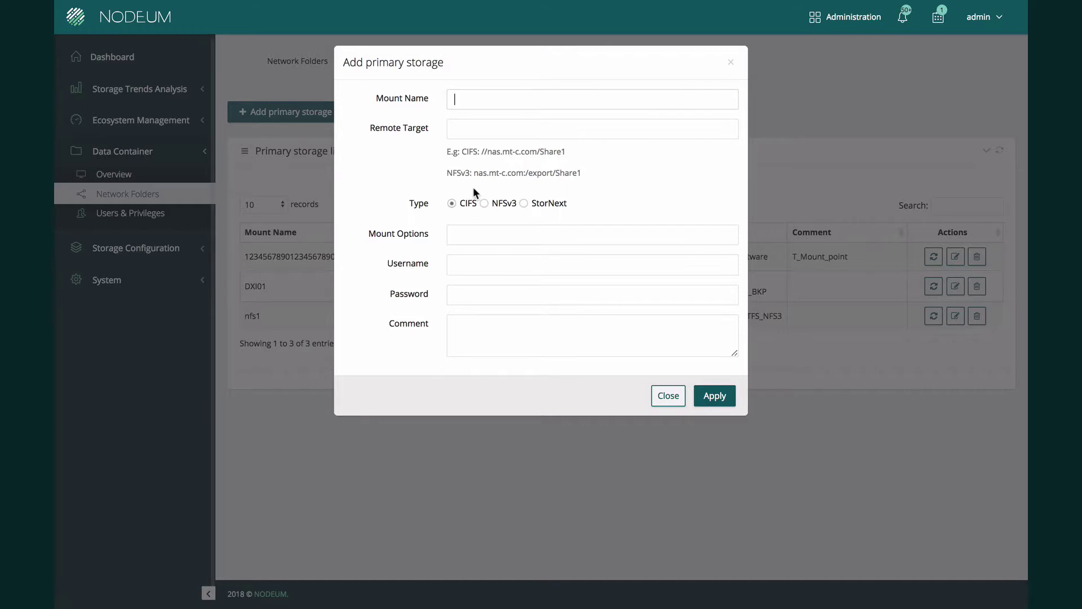
pyautogui.click(464, 129)
# Discard the add form and inspect the first mount's and nfs1's settings unchanged
pyautogui.click(676, 395)
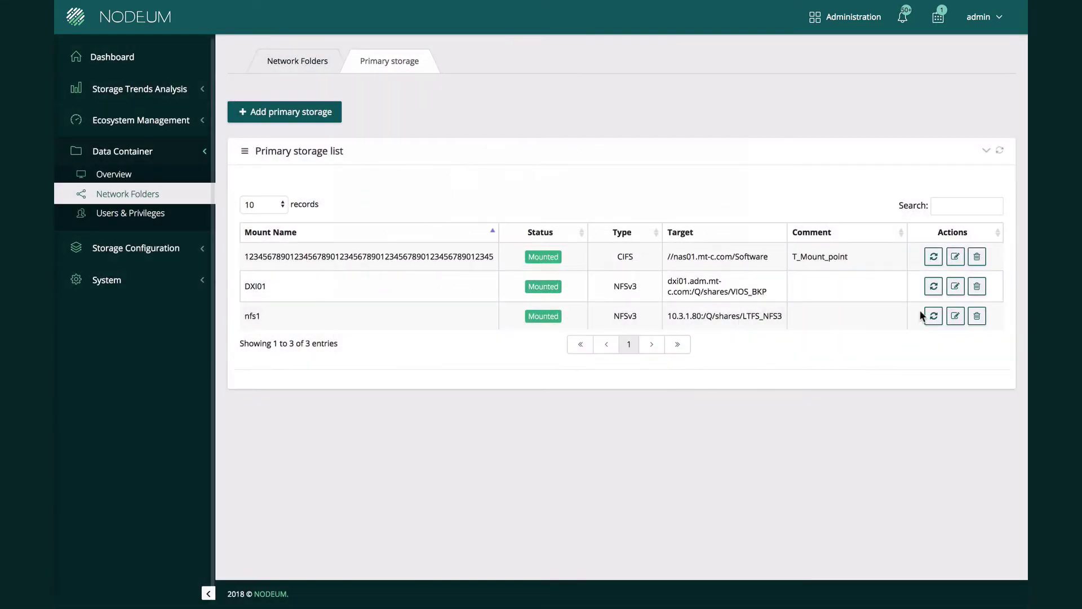
pyautogui.click(956, 257)
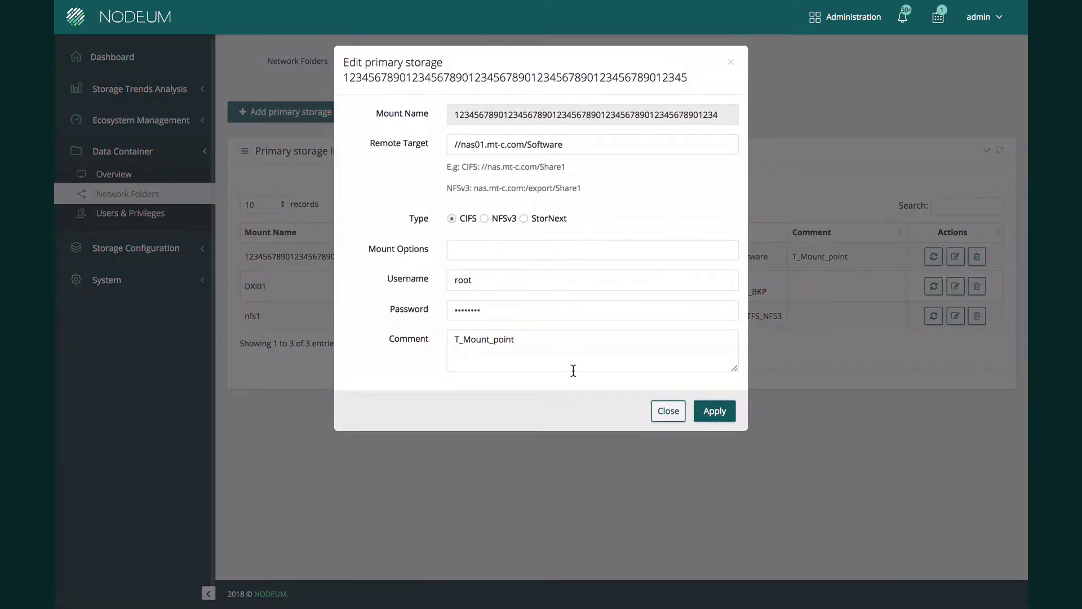
pyautogui.click(660, 418)
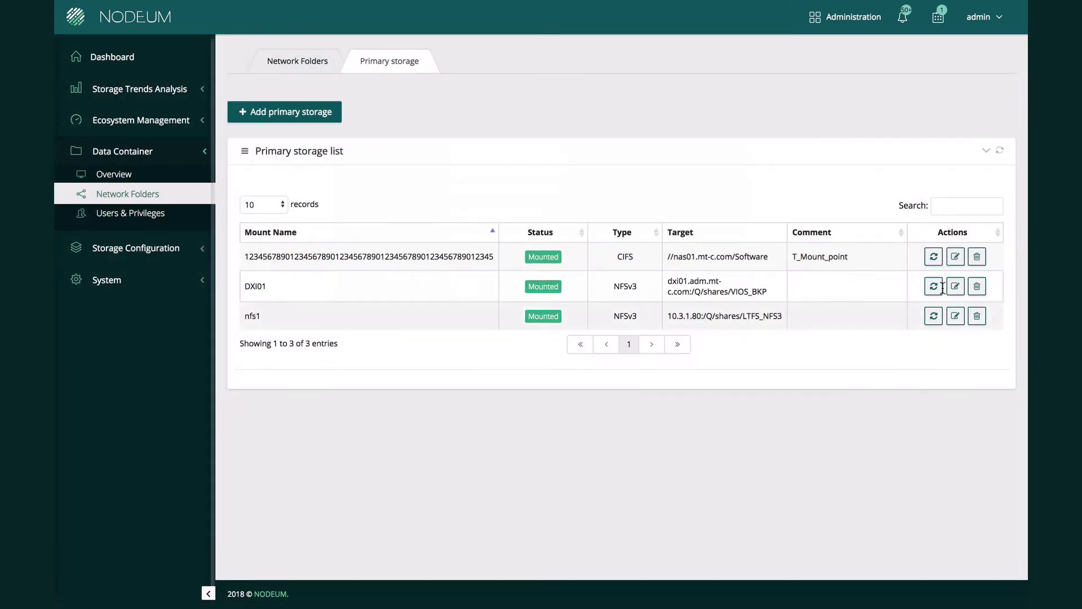
pyautogui.click(956, 316)
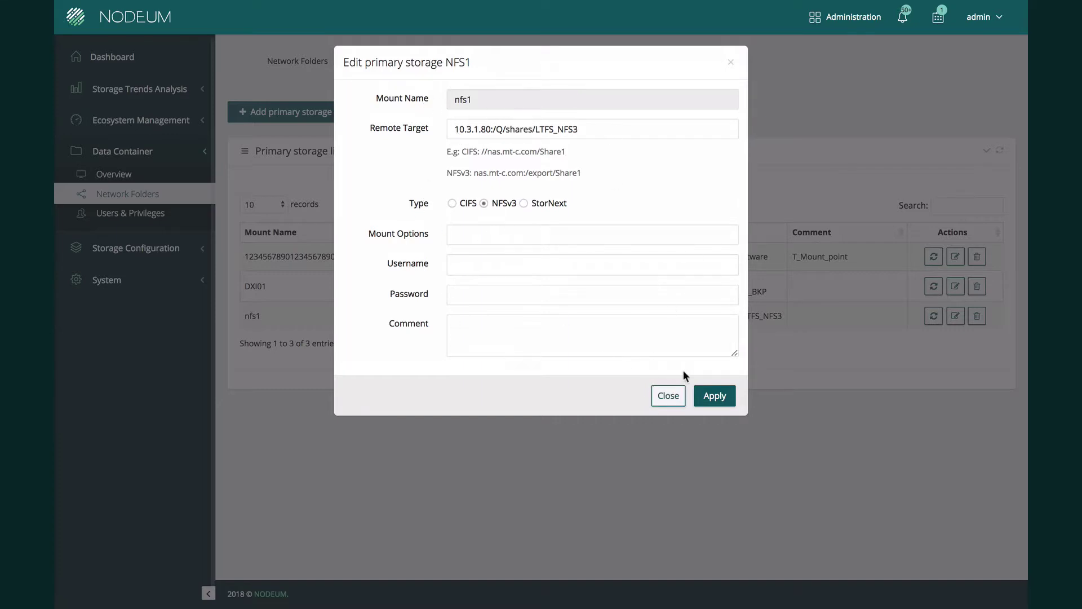
pyautogui.click(652, 397)
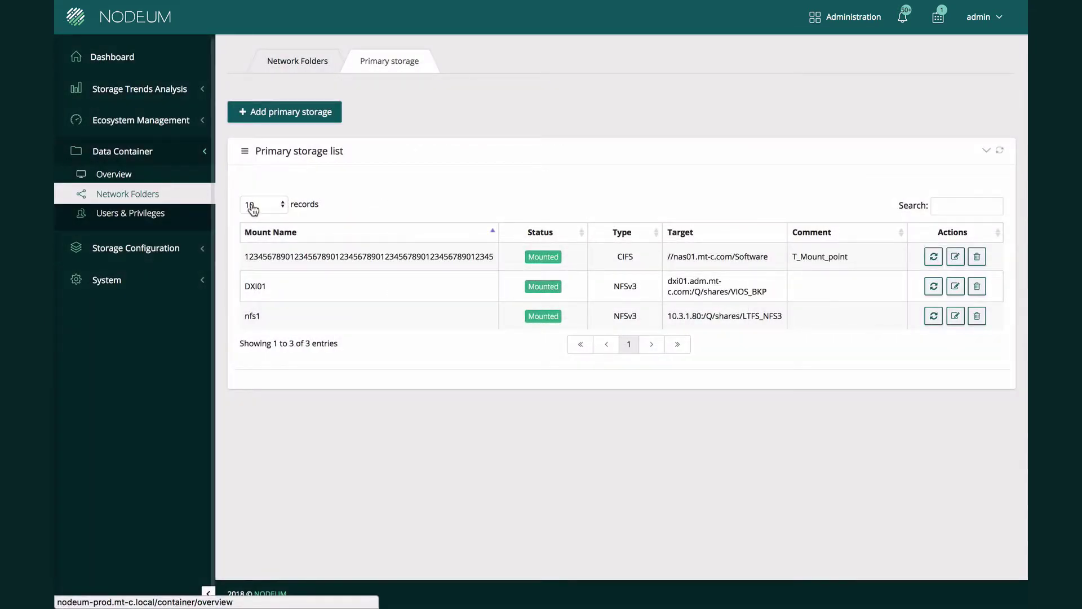
# In Users & Privileges, view Groups, then Authentication Services set to Local users only
pyautogui.click(175, 213)
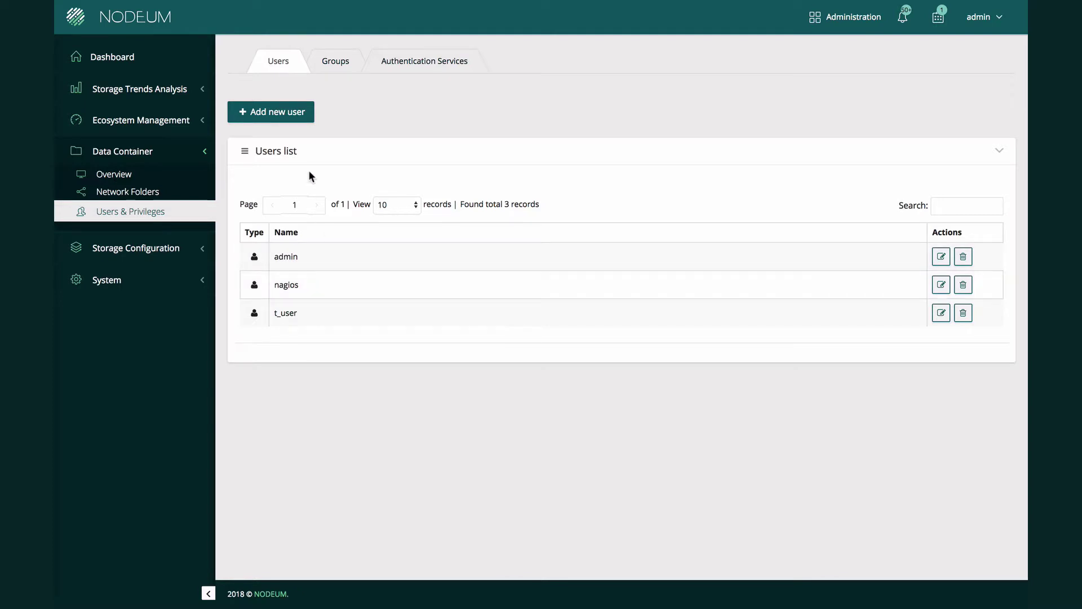
pyautogui.click(337, 64)
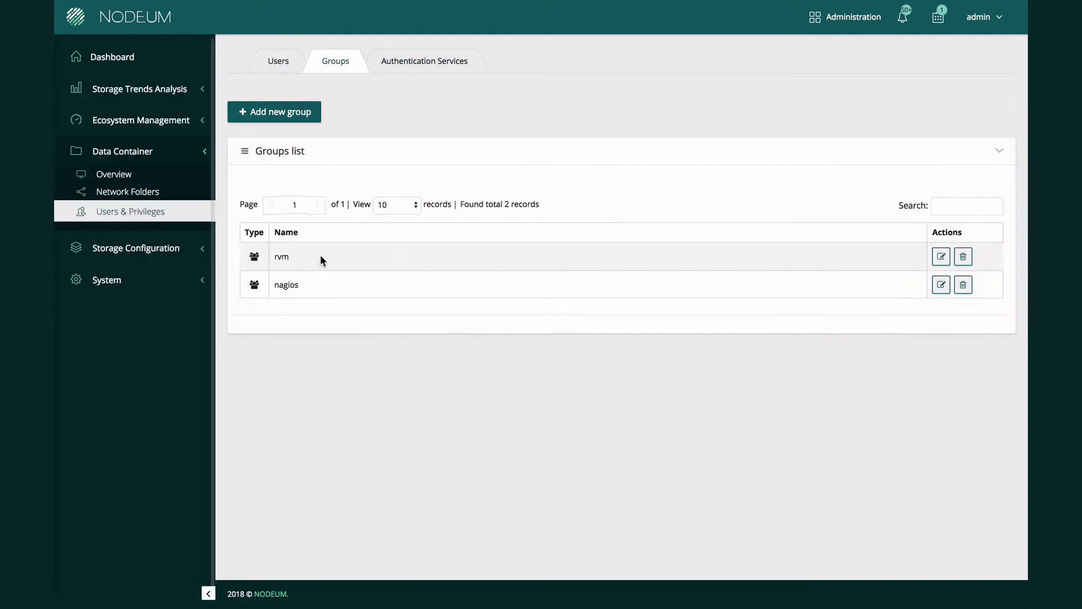
pyautogui.click(405, 69)
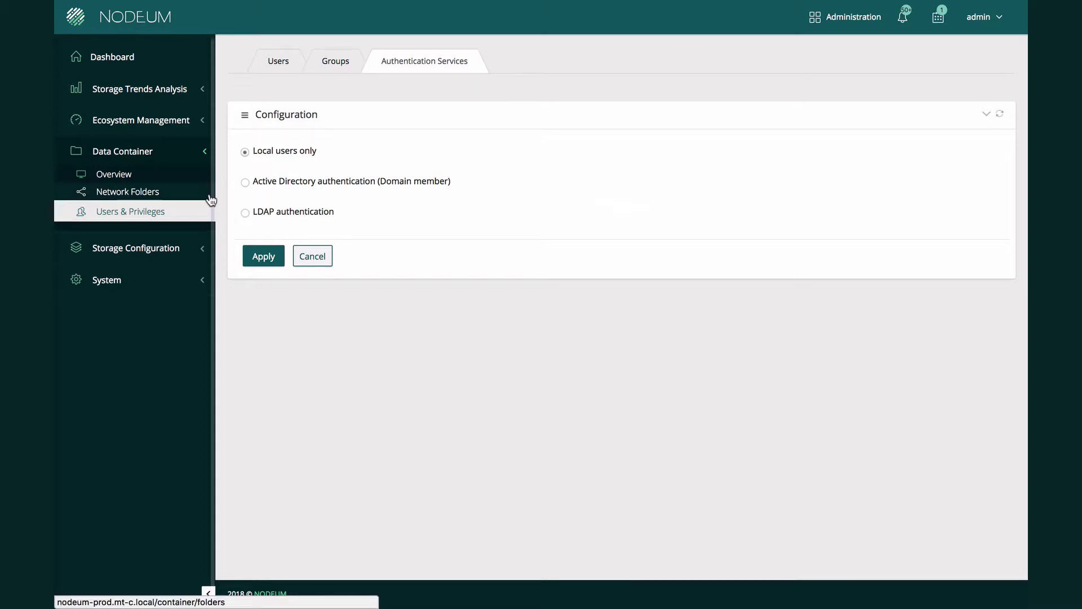
# View the Data Container overview, then the Ecosystem Management task overview
pyautogui.click(156, 179)
pyautogui.click(150, 153)
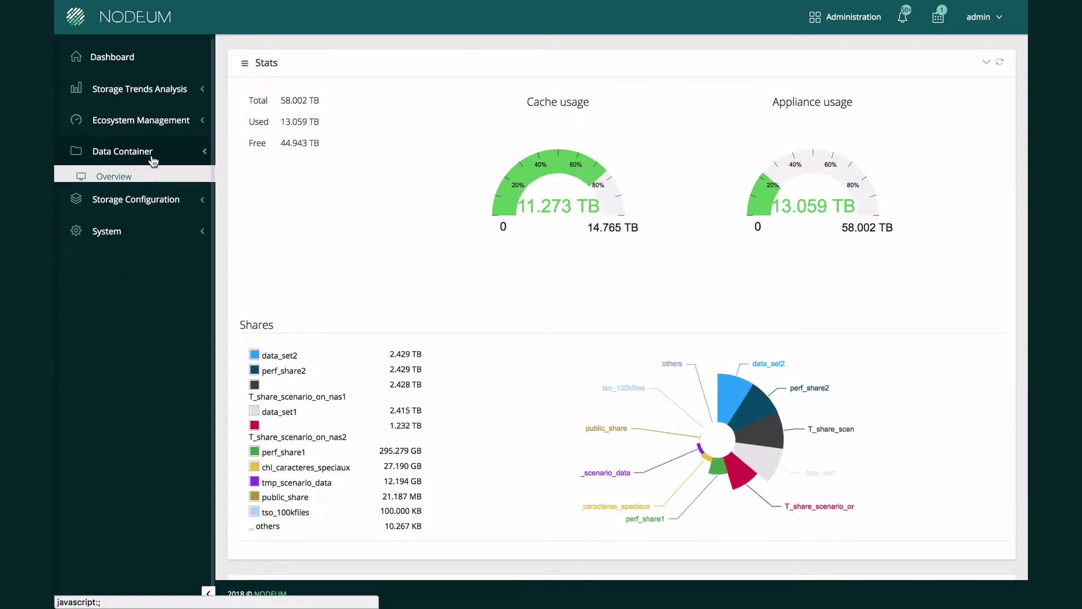
pyautogui.click(146, 125)
pyautogui.click(115, 145)
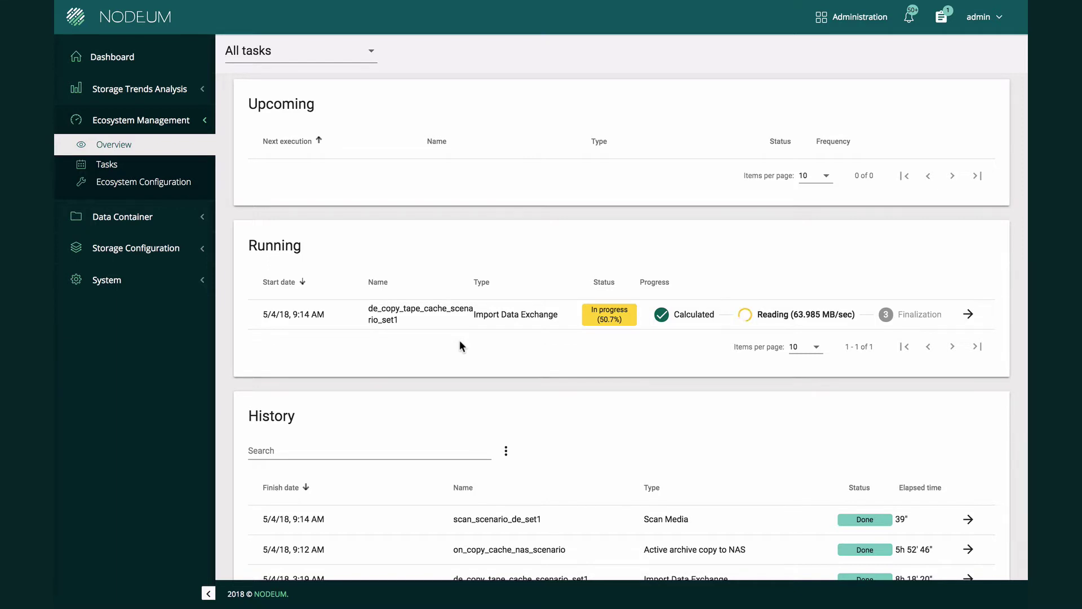
# Inspect the running de_copy_tape_cache_scenario_set1 task's progress and expand then collapse its logs
pyautogui.click(968, 314)
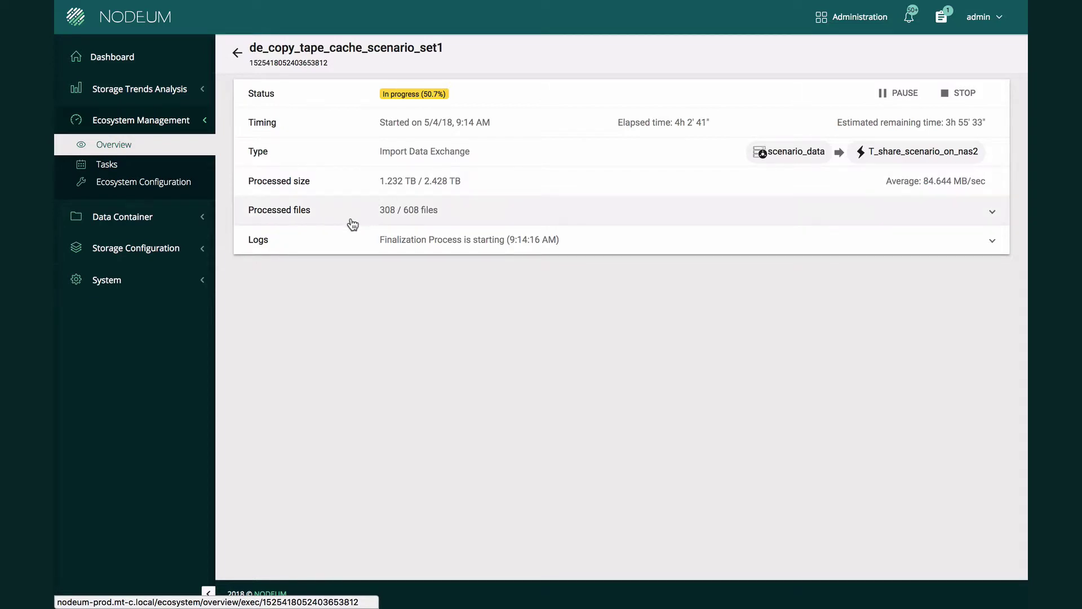
pyautogui.click(589, 252)
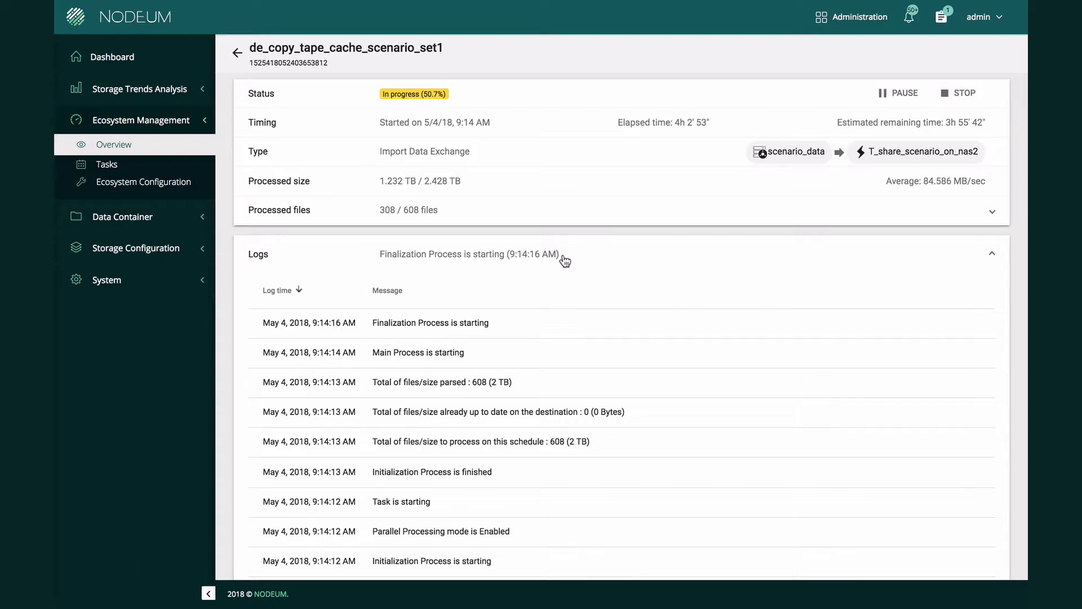
pyautogui.click(563, 254)
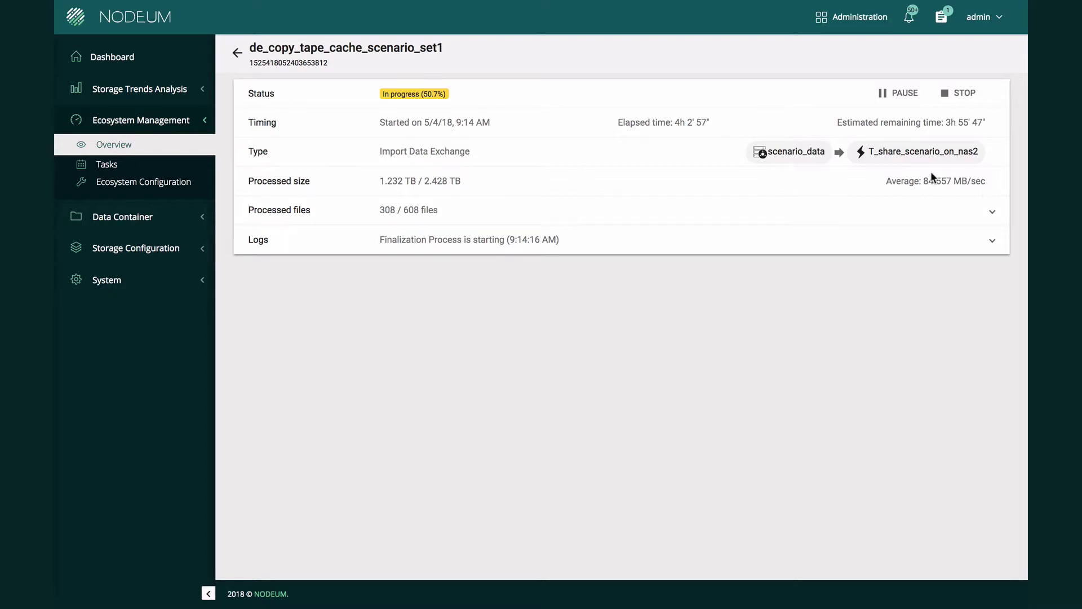
# Go back to the full Tasks list of 175 tasks and start a new task
pyautogui.click(237, 53)
pyautogui.scroll(-5, 572, 417)
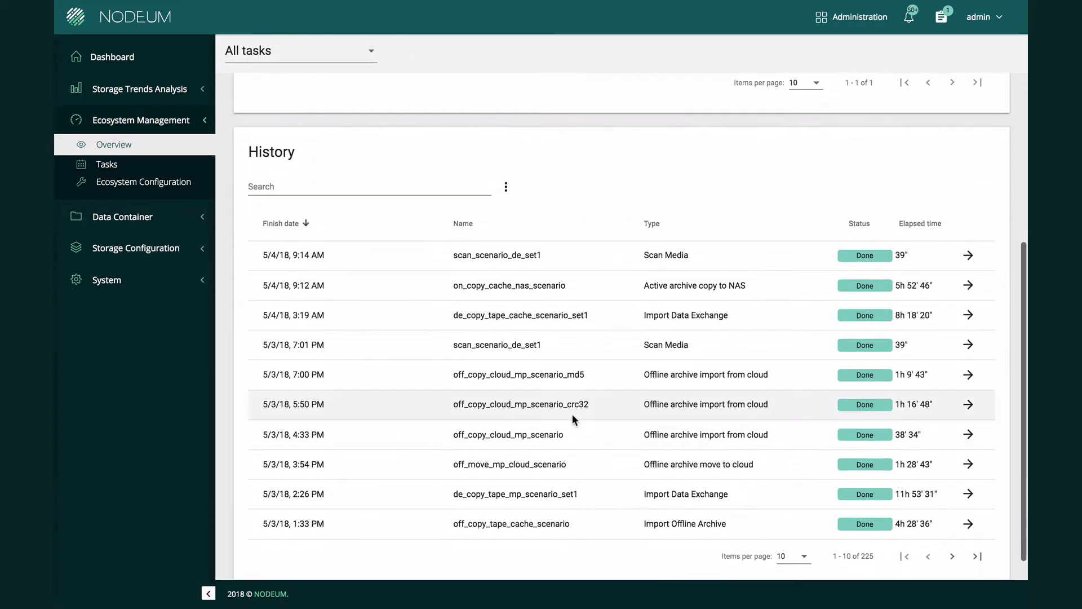
pyautogui.click(177, 161)
pyautogui.click(968, 542)
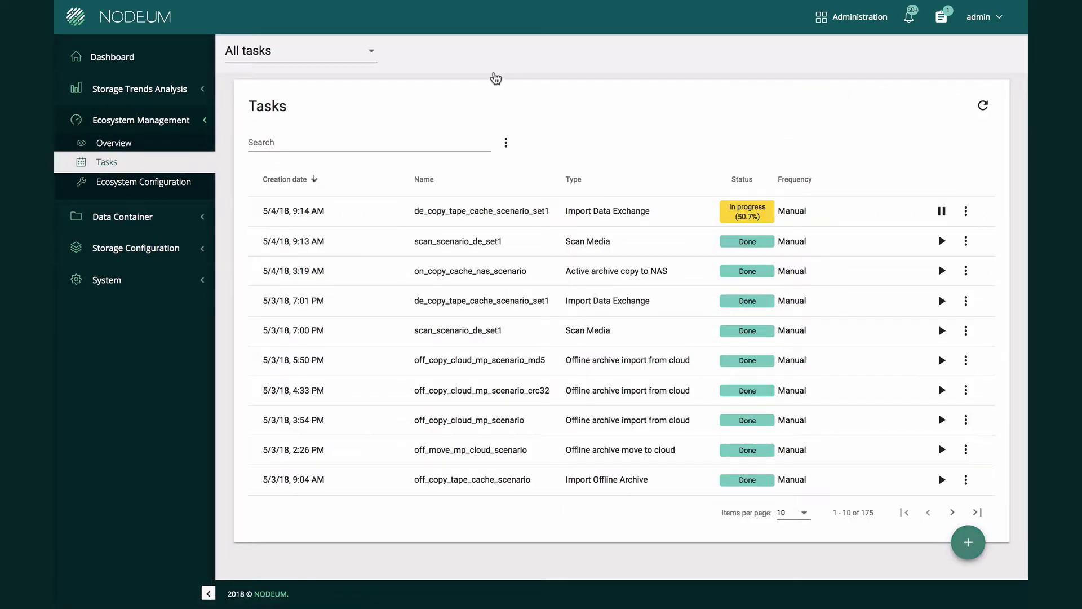
# Name the new task DemoMove5days and make it an Active archive Move task
pyautogui.click(334, 130)
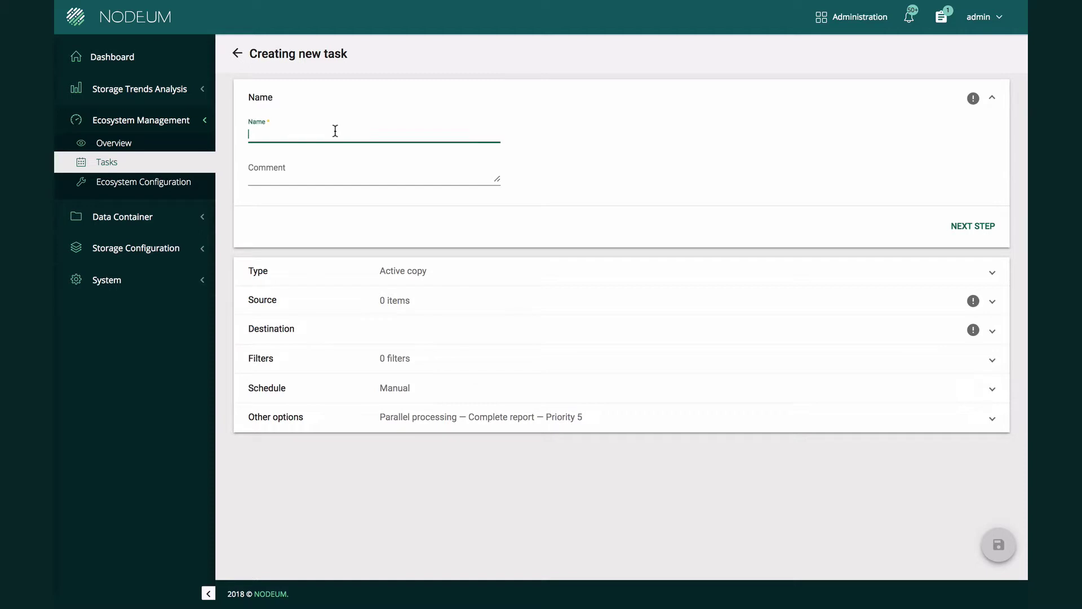
pyautogui.write('Demo')
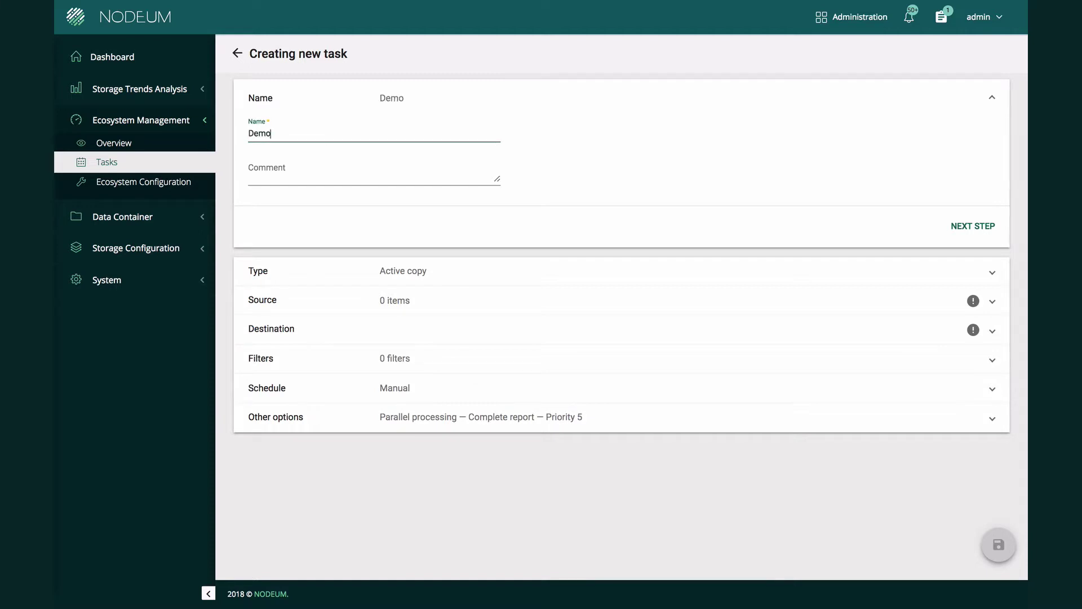
pyautogui.write('Move5days')
pyautogui.click(320, 270)
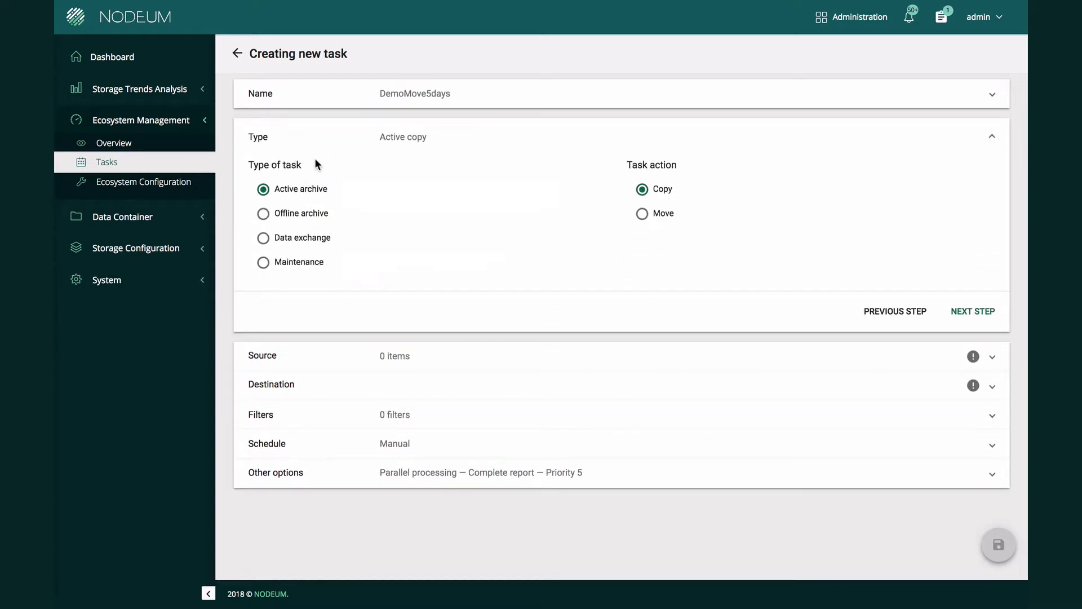
pyautogui.moveTo(307, 198)
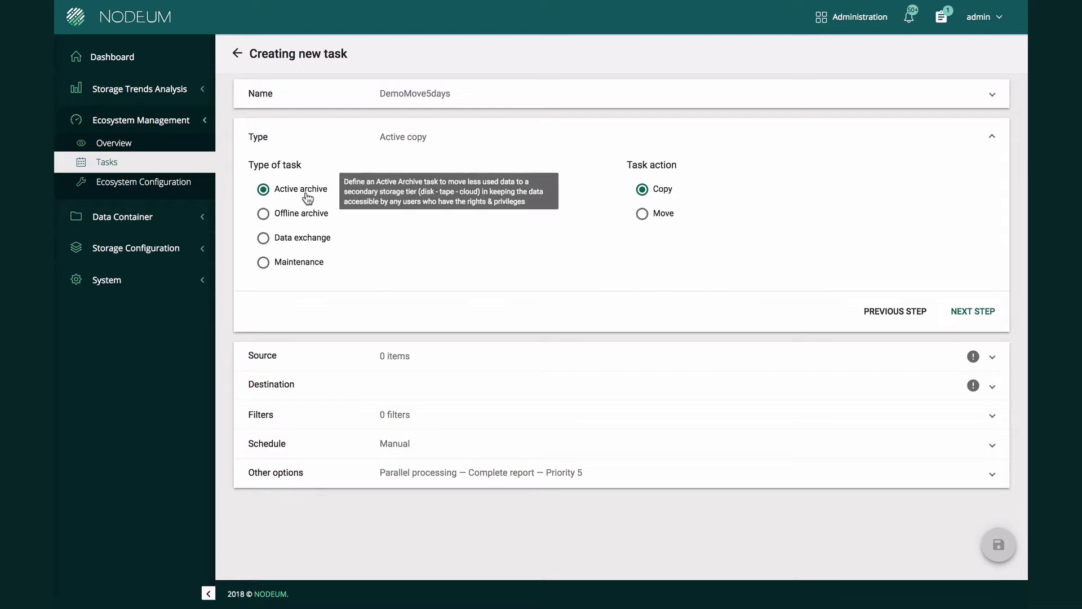
pyautogui.moveTo(303, 216)
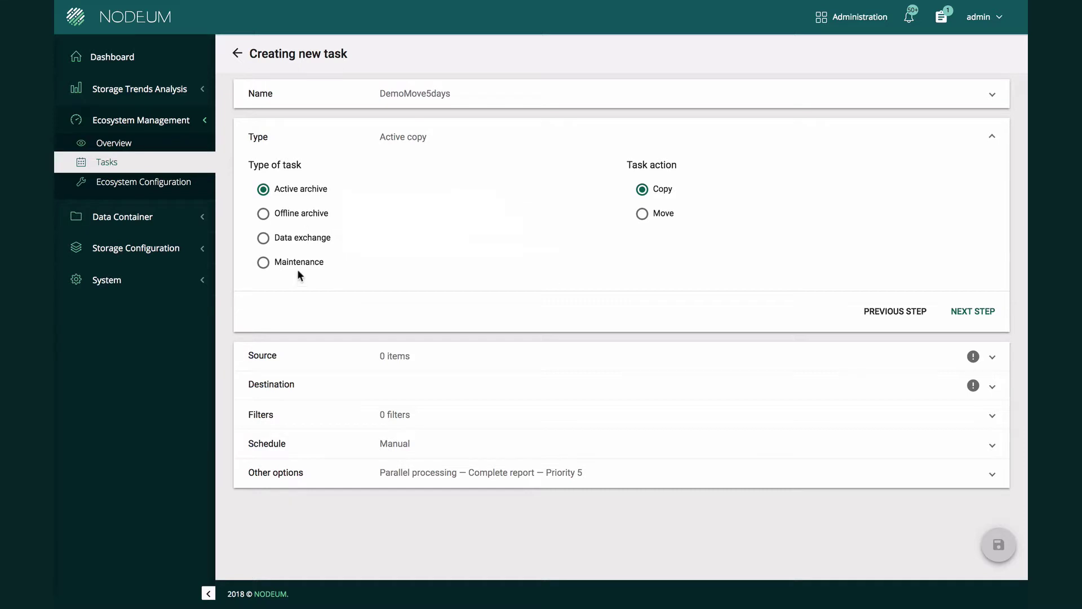
pyautogui.moveTo(295, 243)
pyautogui.click(642, 215)
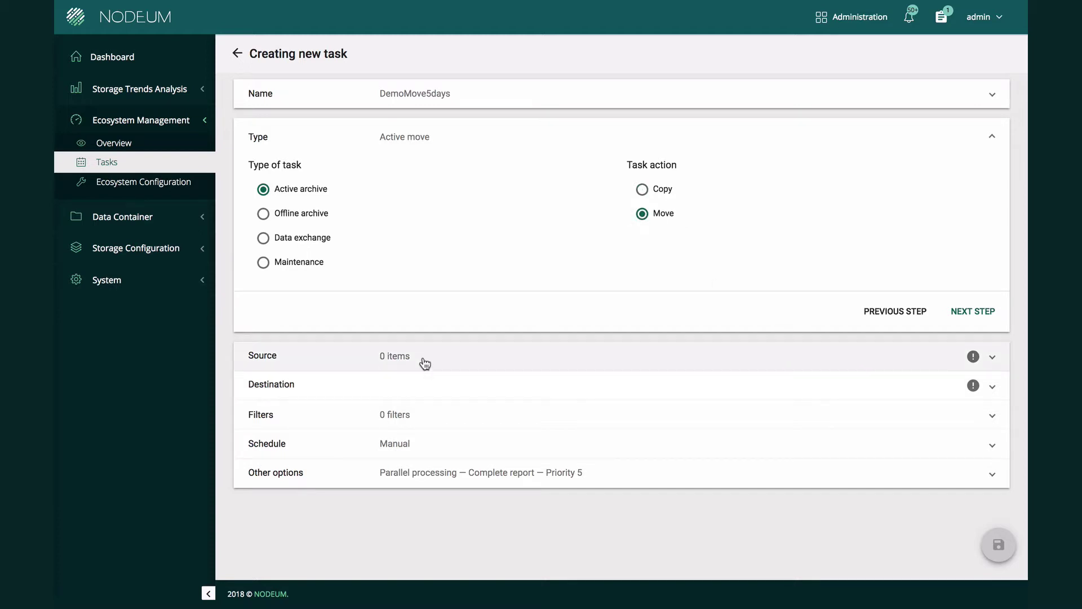
pyautogui.click(425, 362)
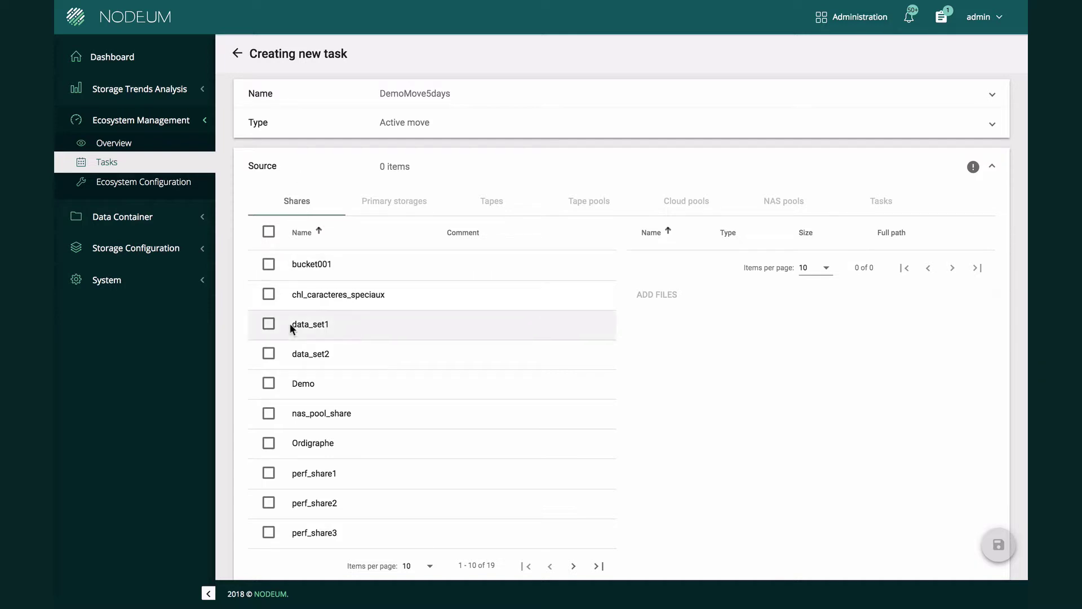
# Add the Demo share as the DemoMove5days task's source
pyautogui.click(268, 383)
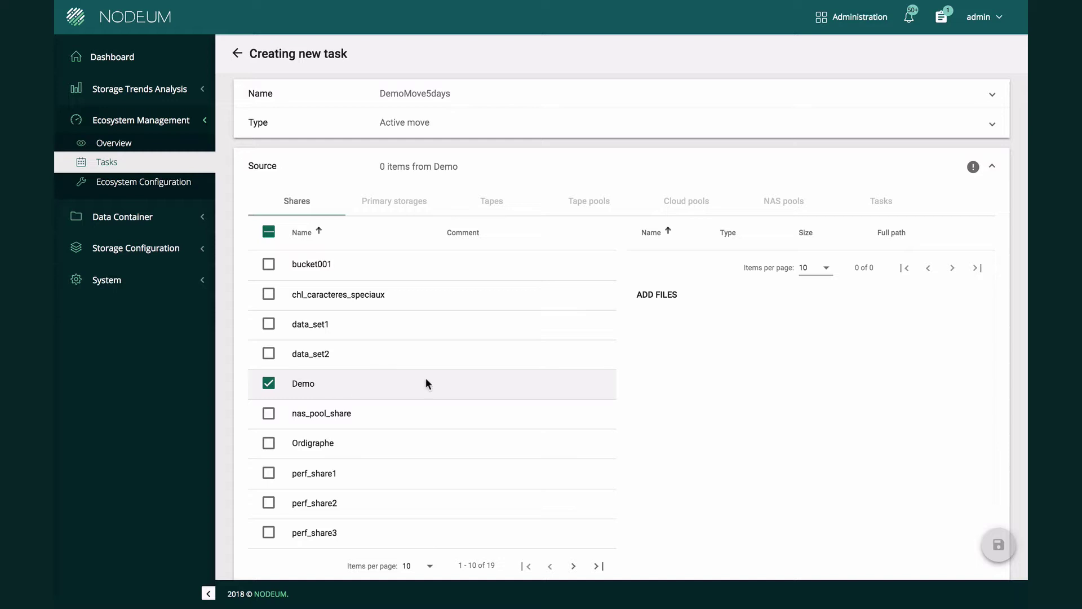
pyautogui.click(654, 302)
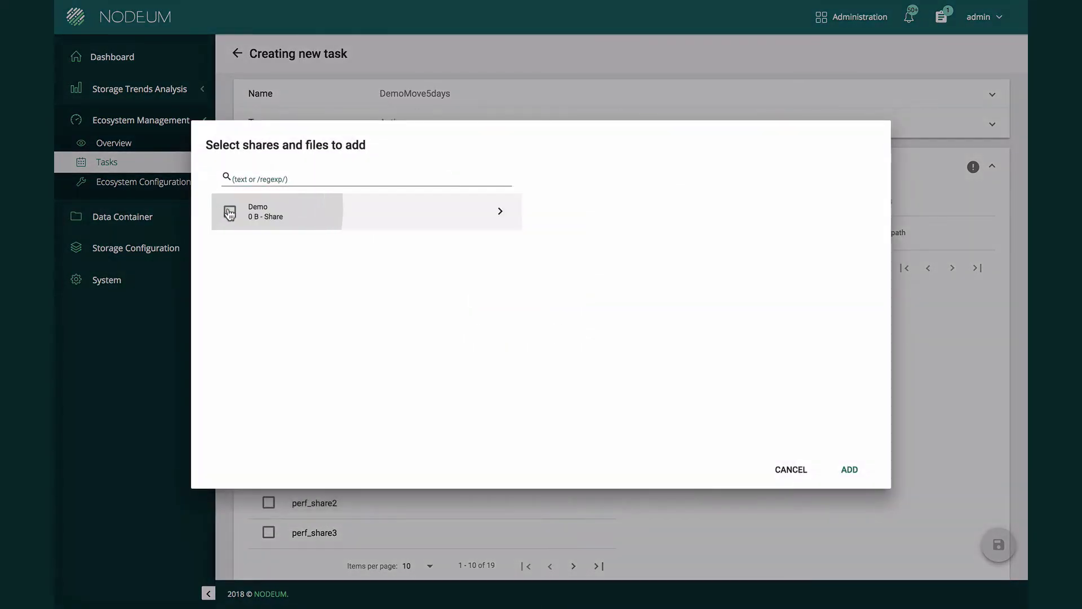
pyautogui.click(230, 213)
pyautogui.click(859, 470)
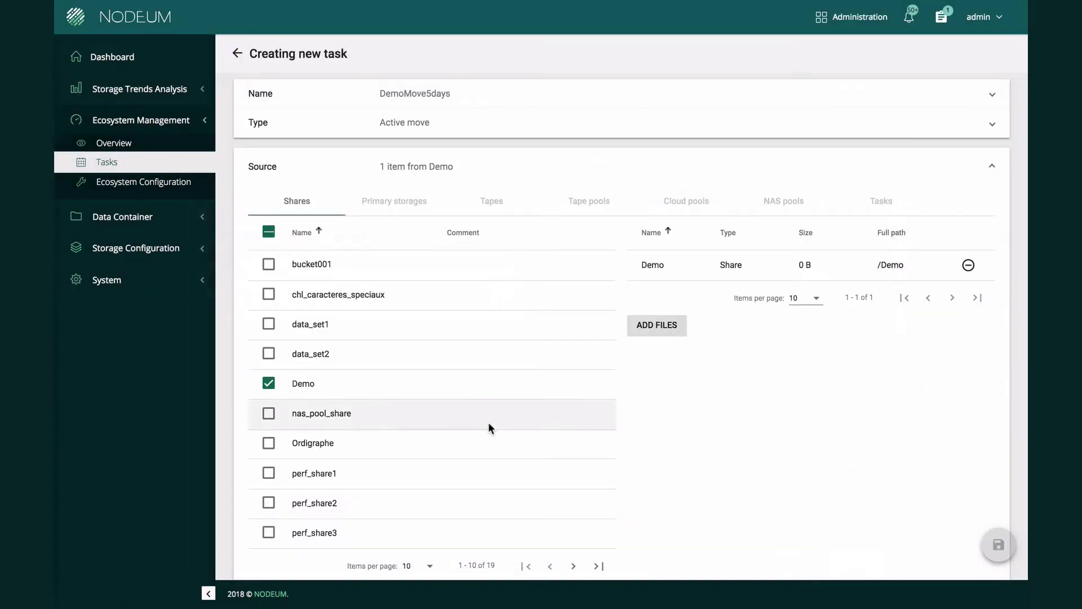
pyautogui.scroll(-4, 489, 428)
# Choose cloud pool T_on_cloud_pool1 as destination after comparing WASA, NAS and tape pools
pyautogui.click(382, 423)
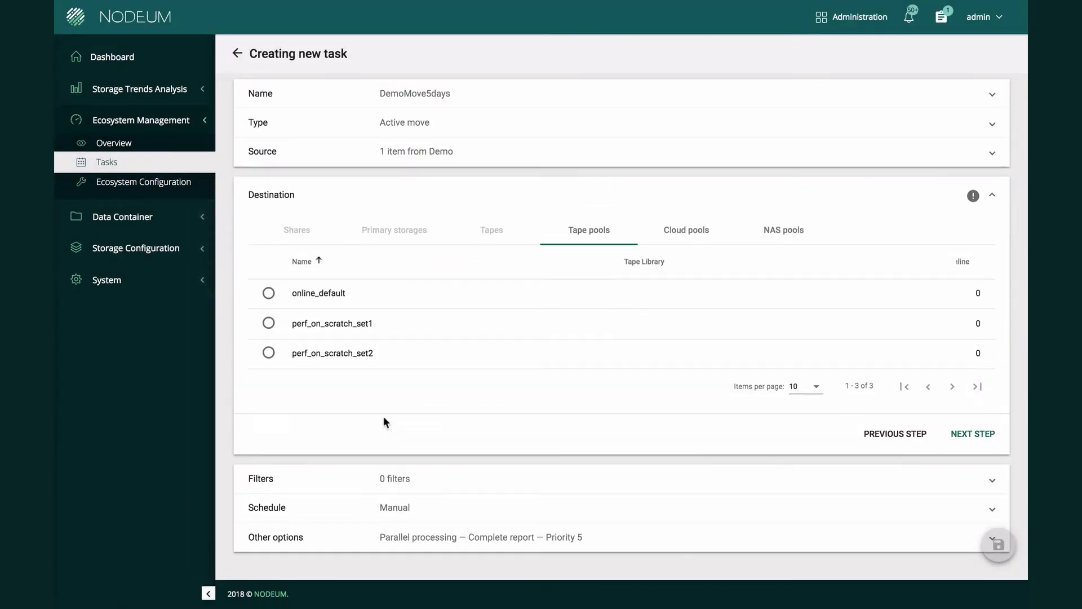
pyautogui.click(696, 237)
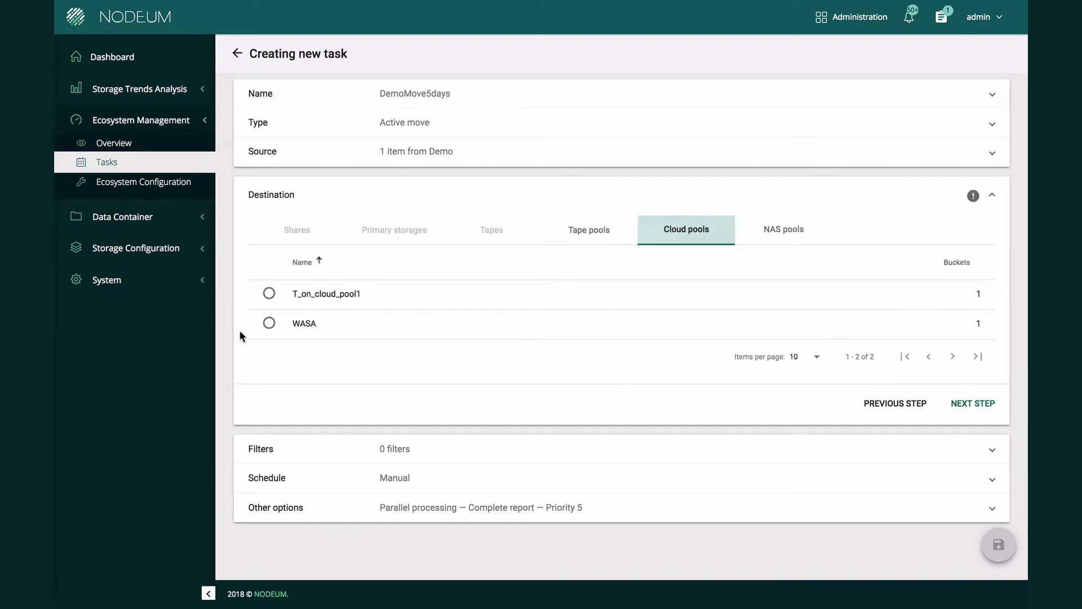
pyautogui.click(269, 324)
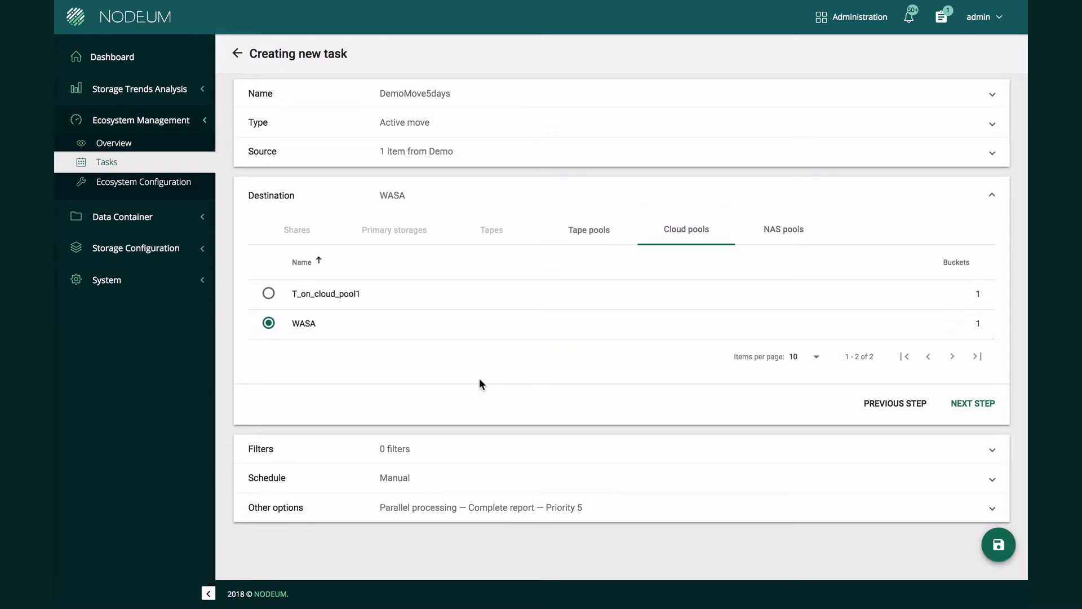
pyautogui.click(268, 293)
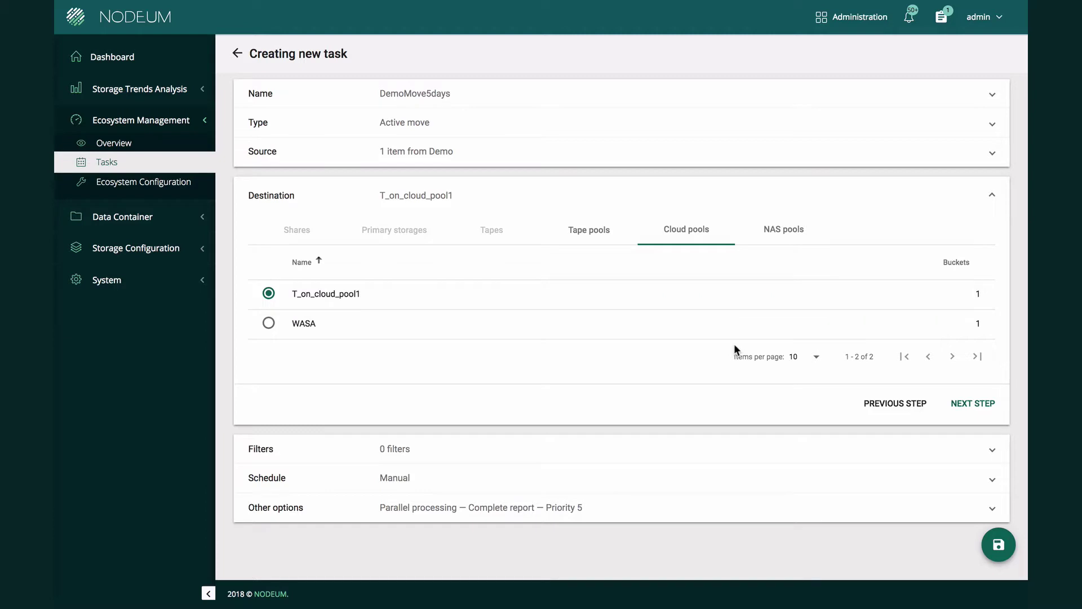
pyautogui.click(772, 230)
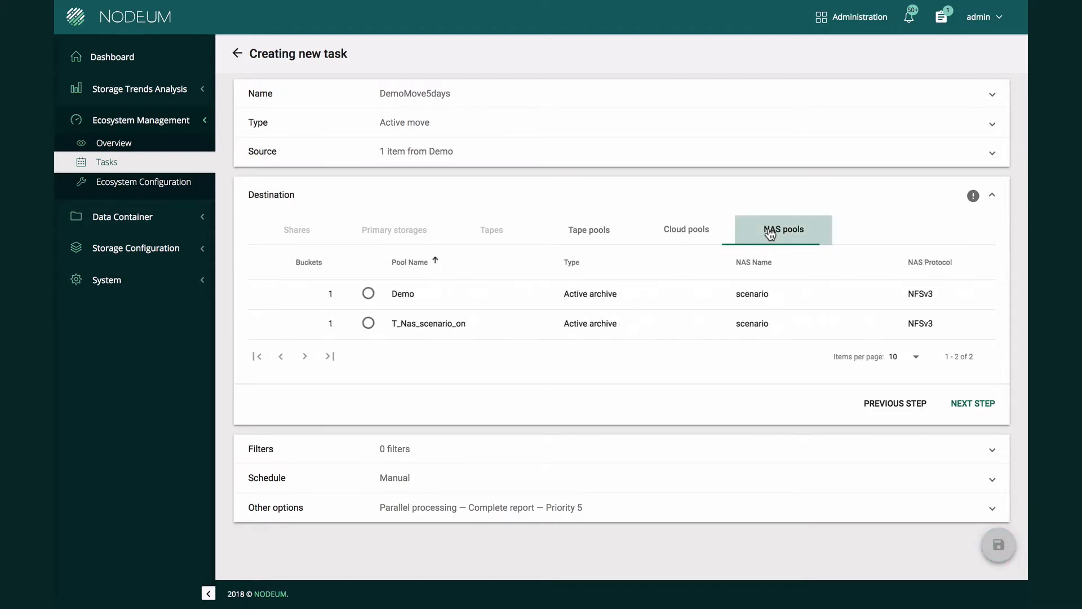
pyautogui.click(577, 228)
pyautogui.click(684, 234)
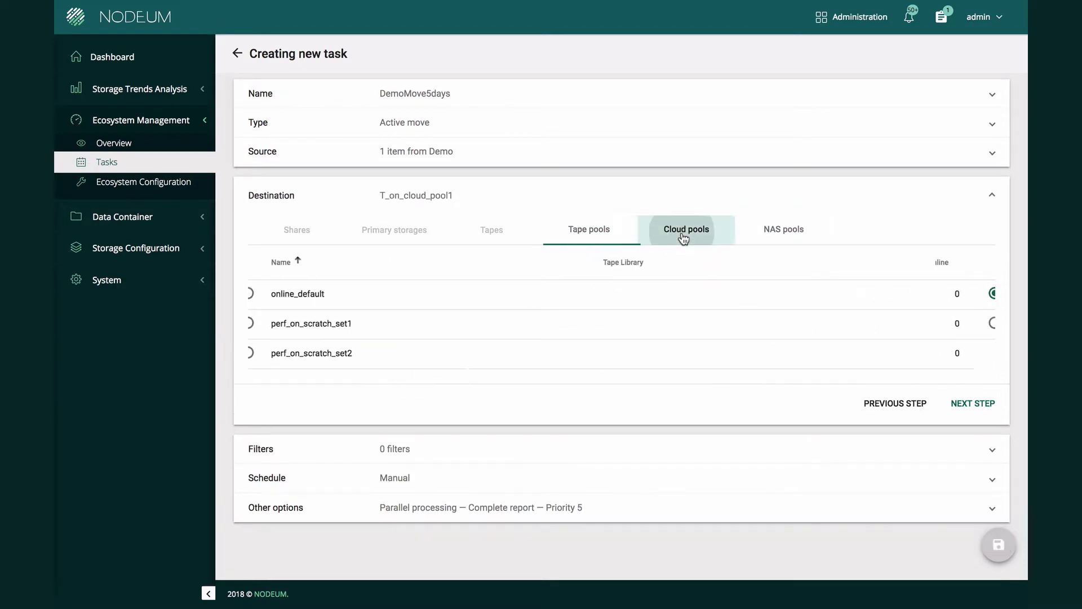
pyautogui.click(477, 442)
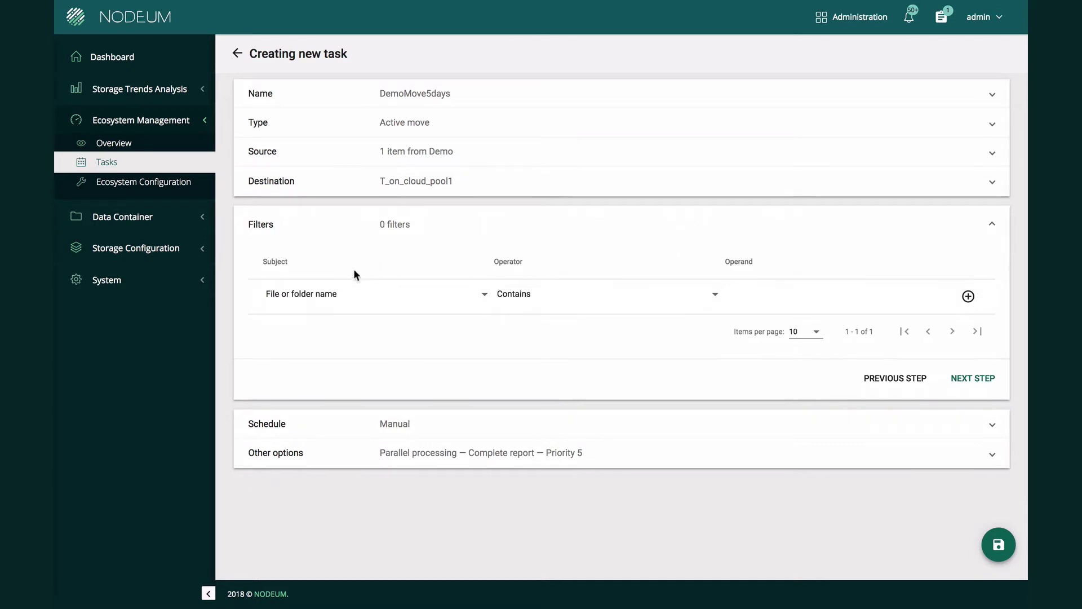
# Add a filter for files with last access date more than 5 days ago
pyautogui.click(350, 293)
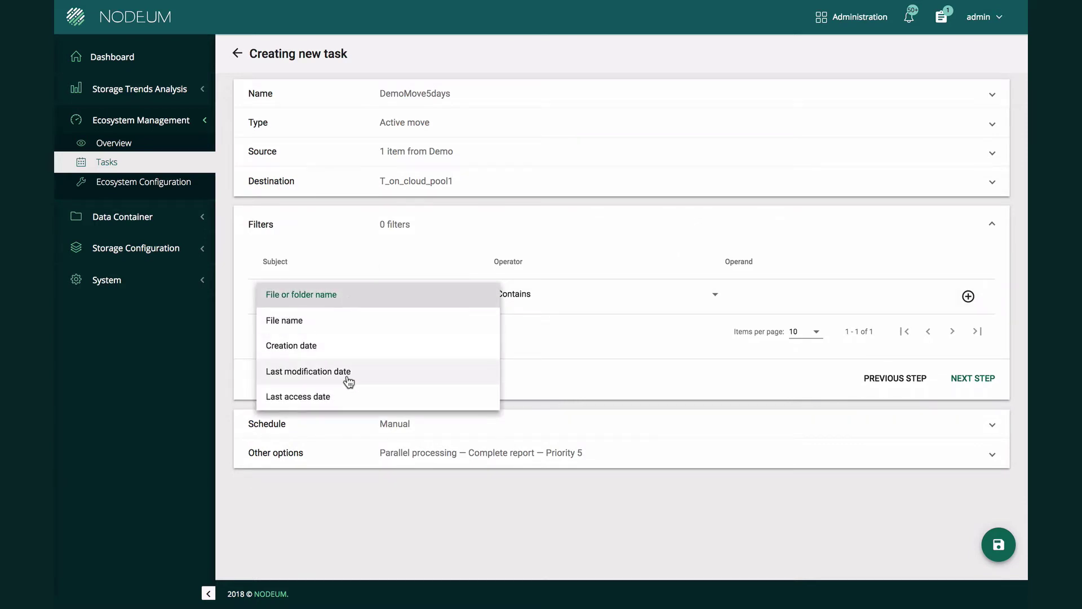
pyautogui.click(347, 398)
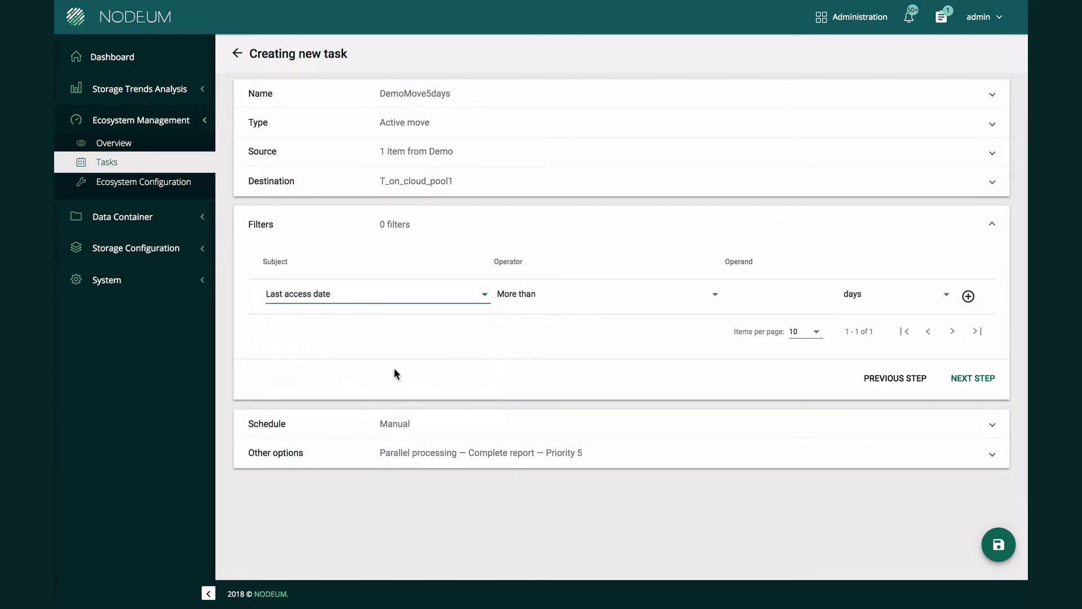
pyautogui.click(780, 287)
pyautogui.write('5')
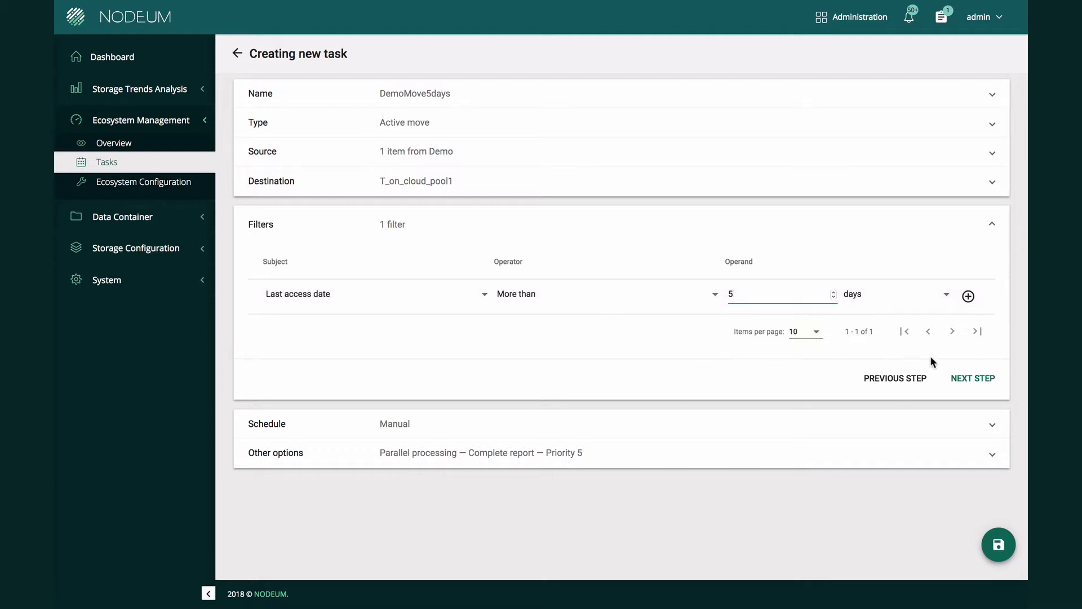
# Schedule DemoMove5days as Automatic and save the task
pyautogui.click(970, 384)
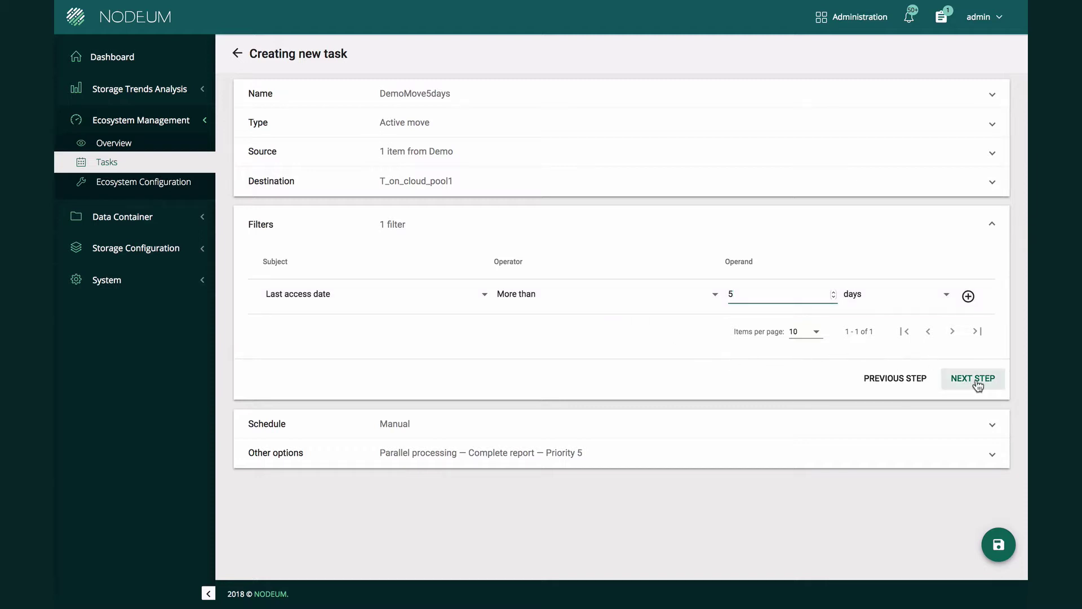
pyautogui.click(321, 296)
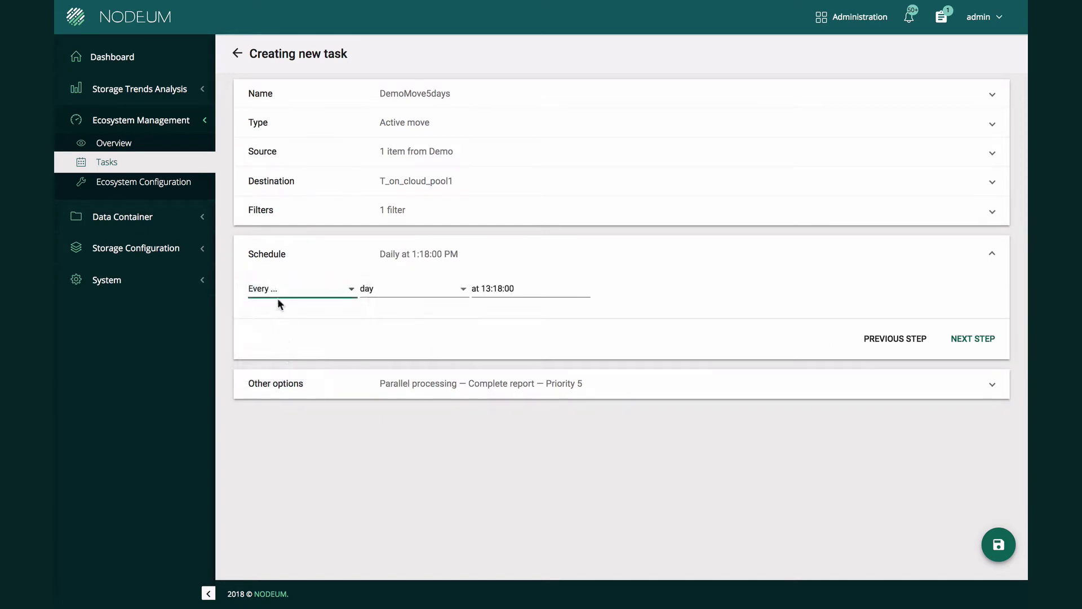
pyautogui.click(277, 296)
pyautogui.click(271, 239)
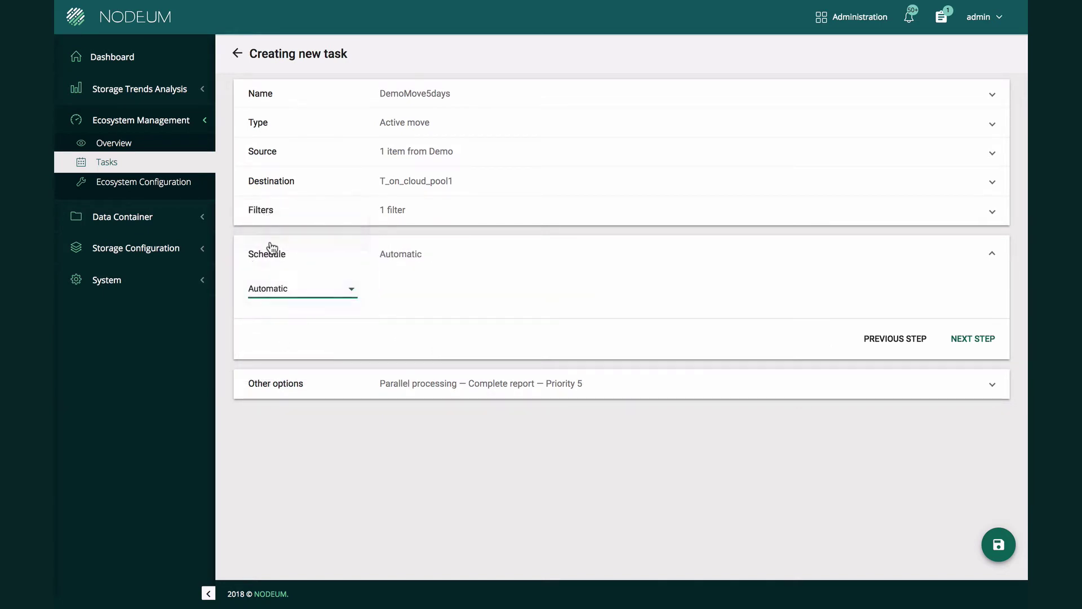
pyautogui.click(965, 341)
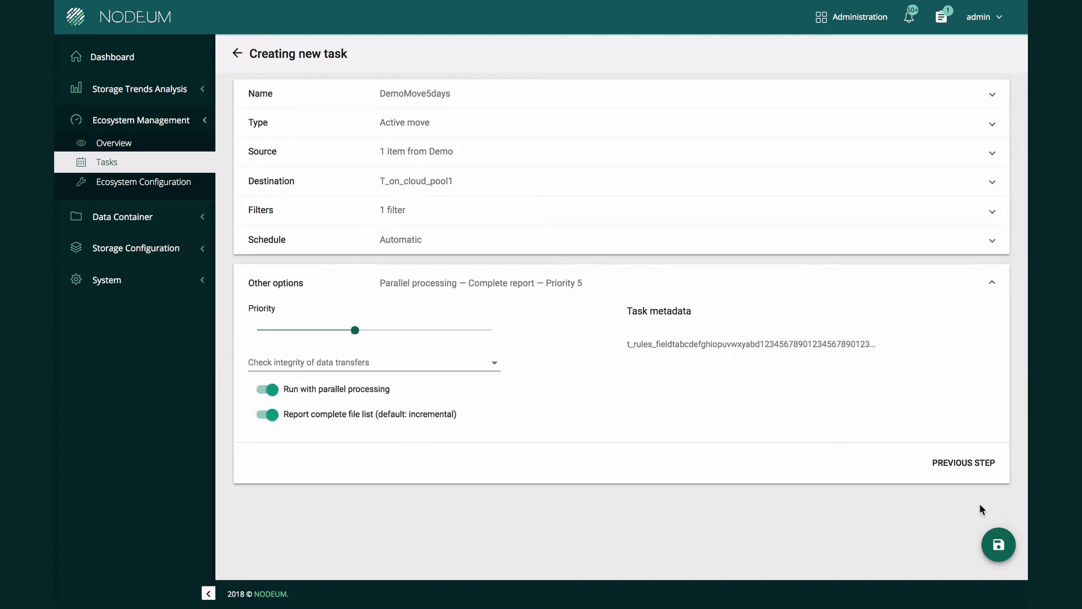
pyautogui.click(988, 532)
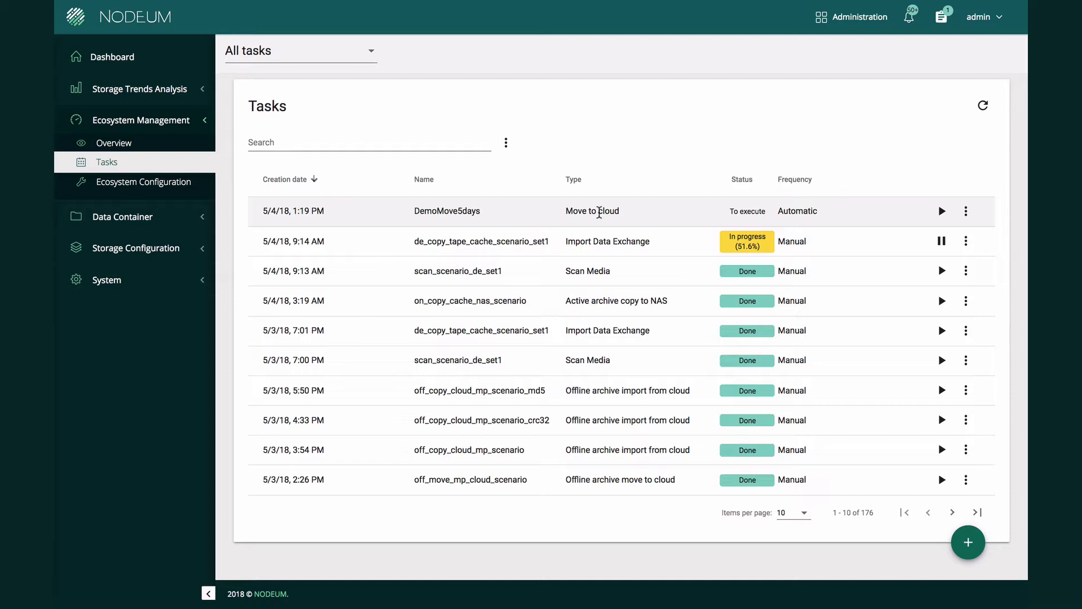
pyautogui.click(967, 541)
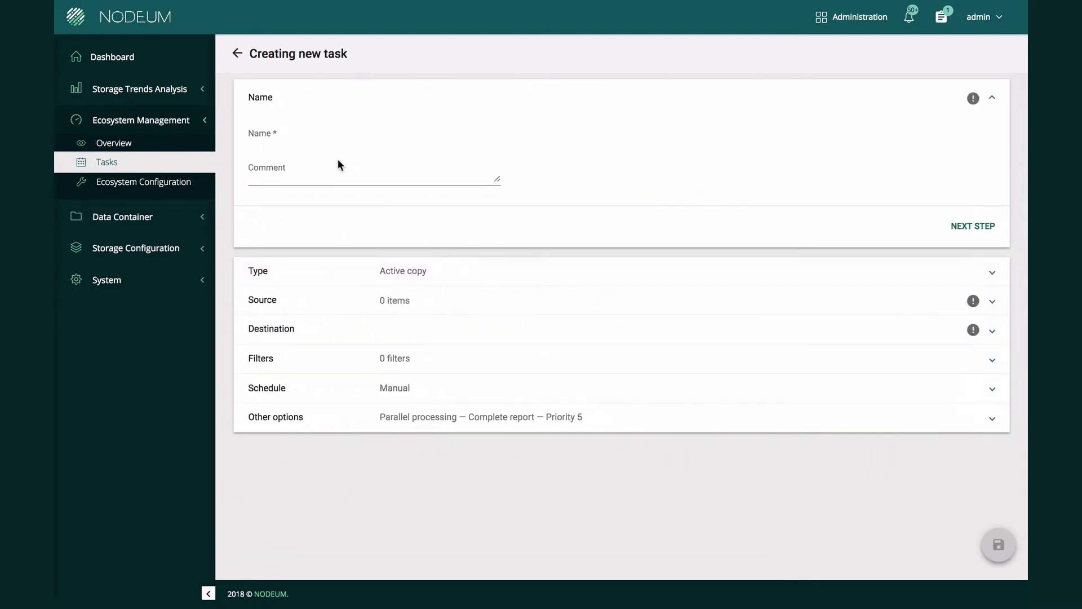
# Name the new task Demo10DaysTapes and make it an Active archive Move task
pyautogui.click(295, 133)
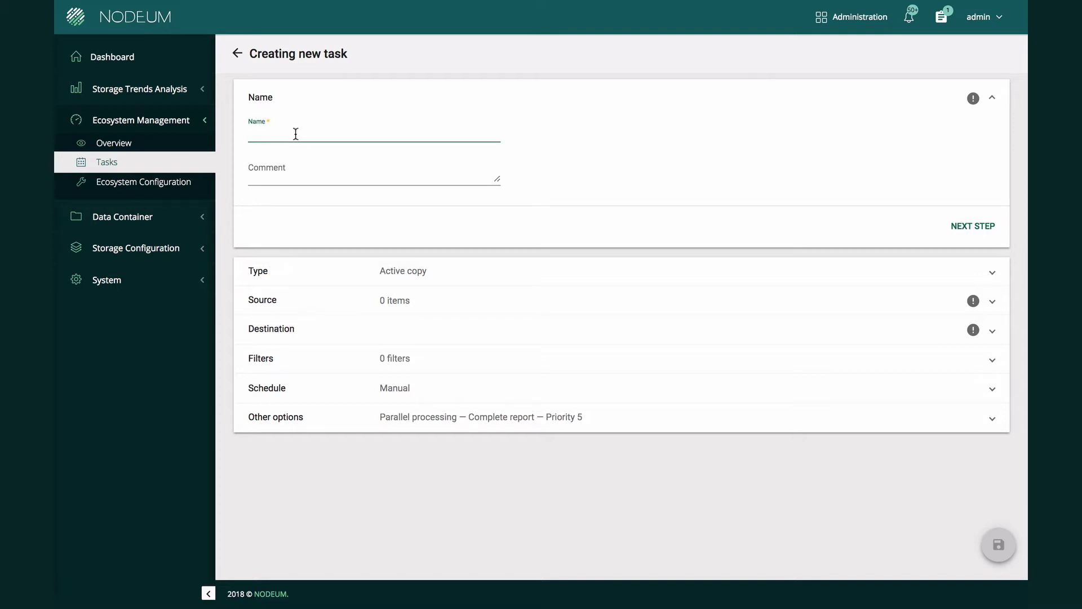
pyautogui.write('Demo10Da')
pyautogui.write('ysRAG')
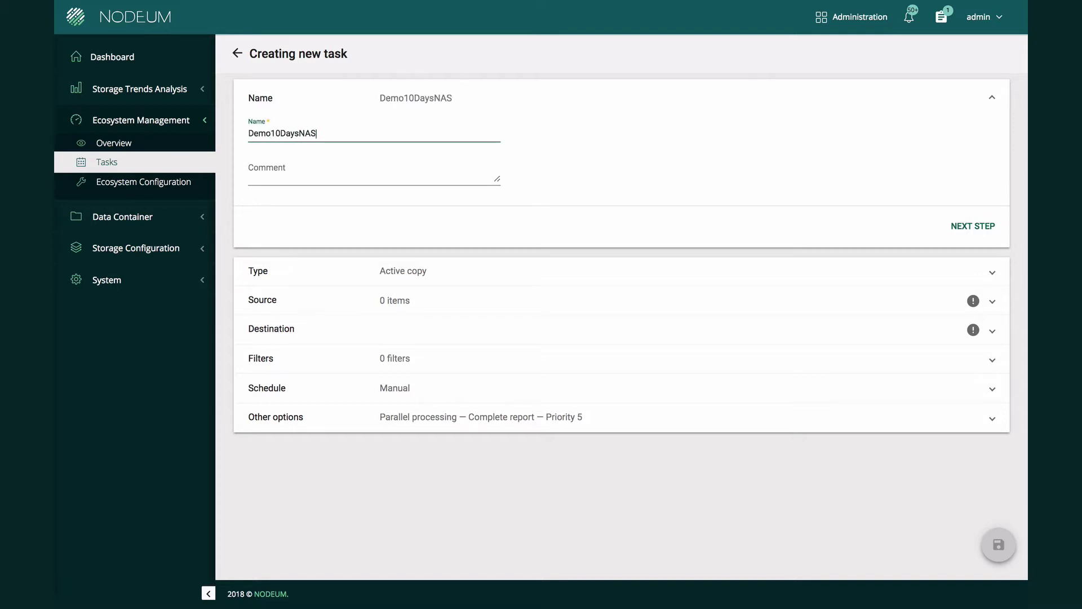
pyautogui.press('BackSpace')
pyautogui.press('BackSpace')
pyautogui.press('BackSpace')
pyautogui.write('Tapes')
pyautogui.click(373, 264)
pyautogui.click(643, 214)
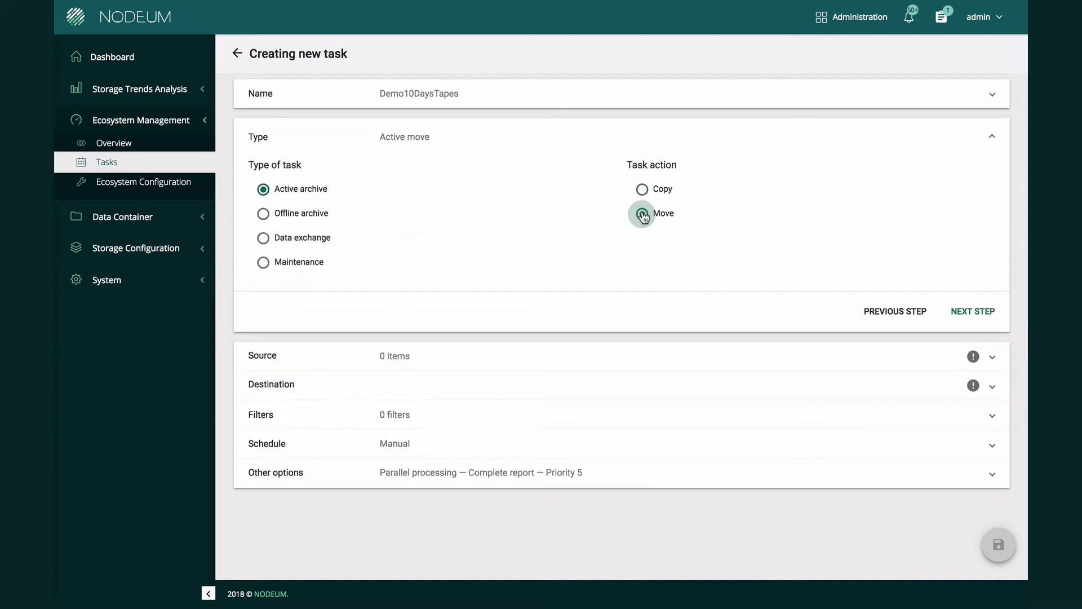
pyautogui.click(377, 366)
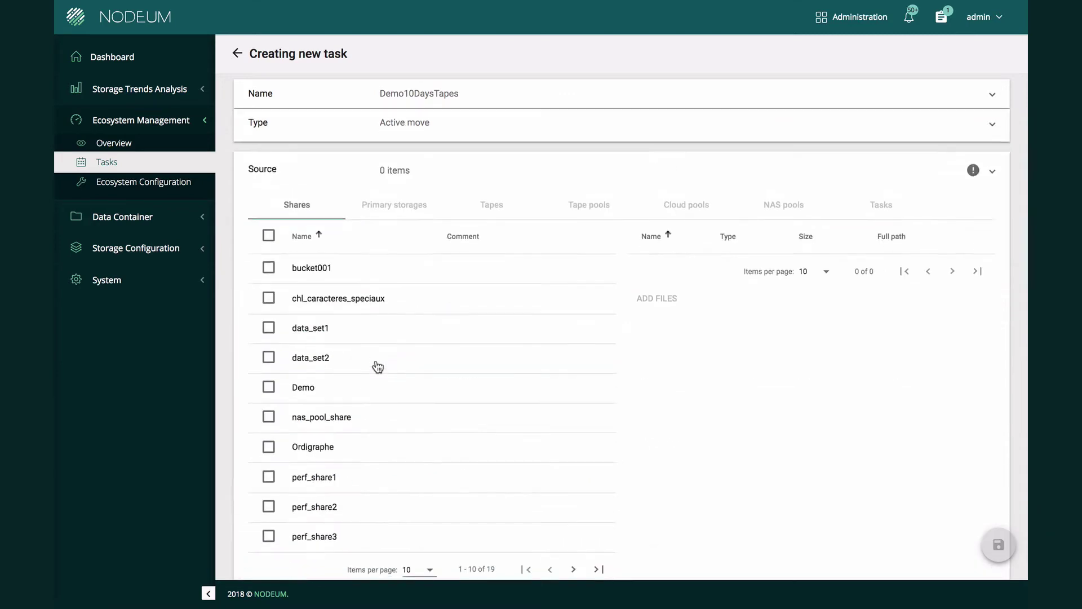
# Use the whole Demo share as source and online_default tape pool as destination
pyautogui.click(269, 385)
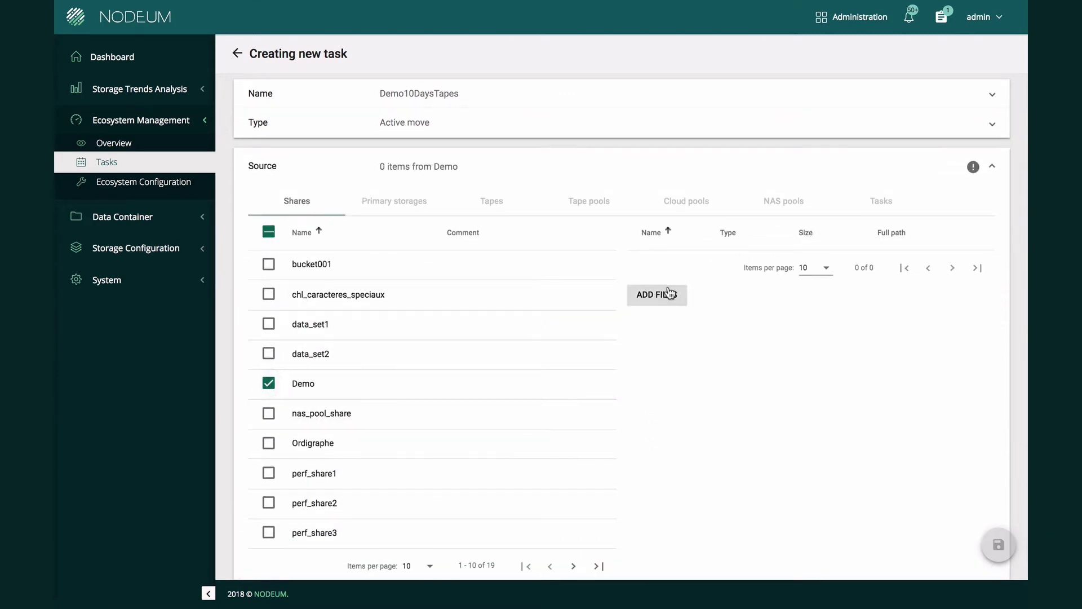
pyautogui.click(670, 293)
pyautogui.click(229, 205)
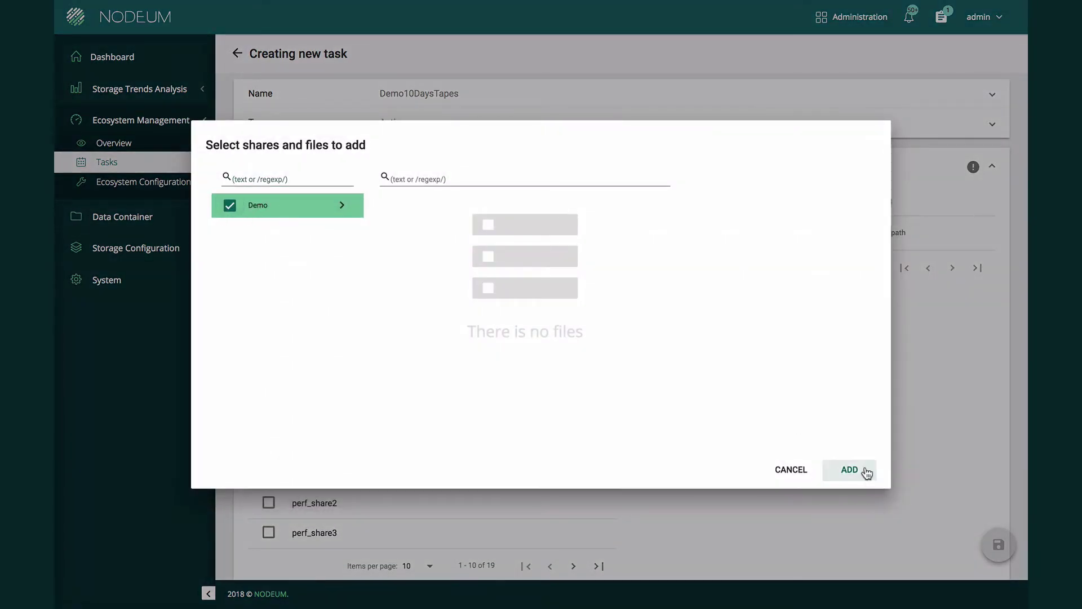
pyautogui.click(866, 473)
pyautogui.scroll(-5, 451, 373)
pyautogui.click(314, 421)
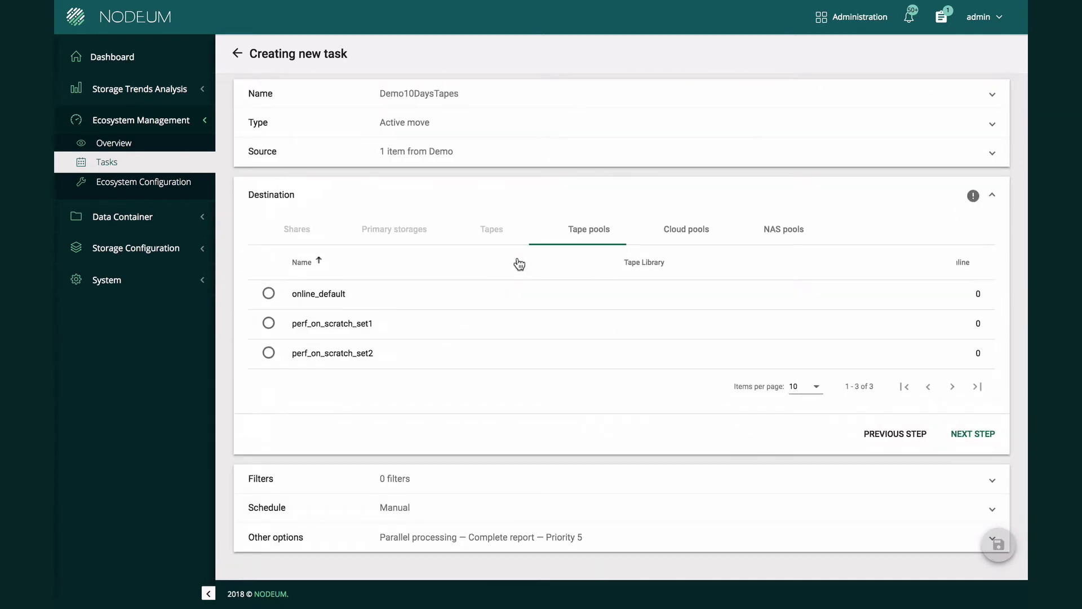
pyautogui.click(269, 293)
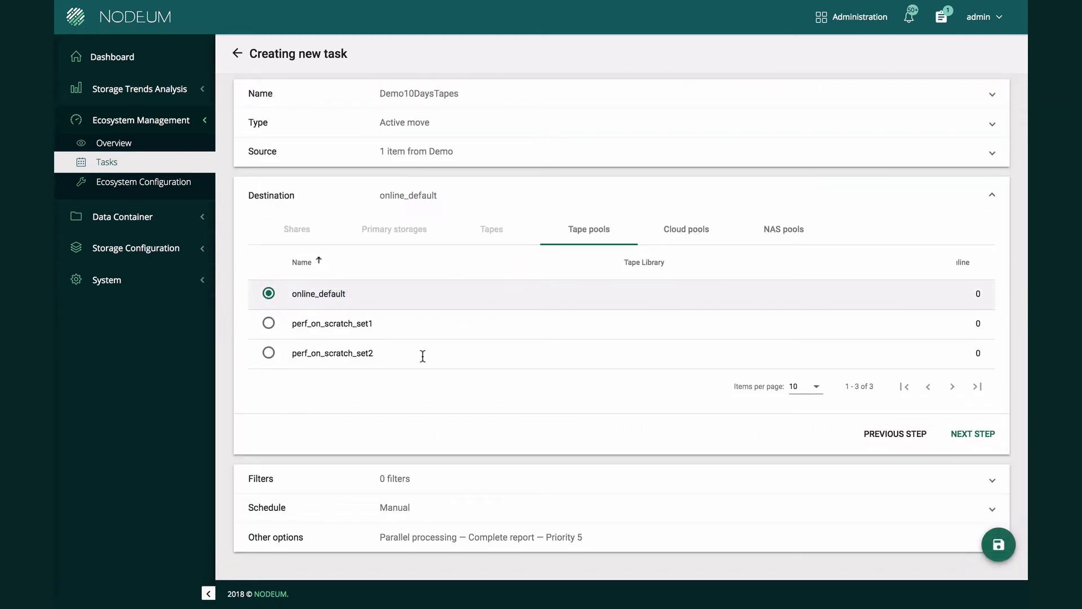
# Filter to files with last access date more than 10 days ago
pyautogui.click(951, 443)
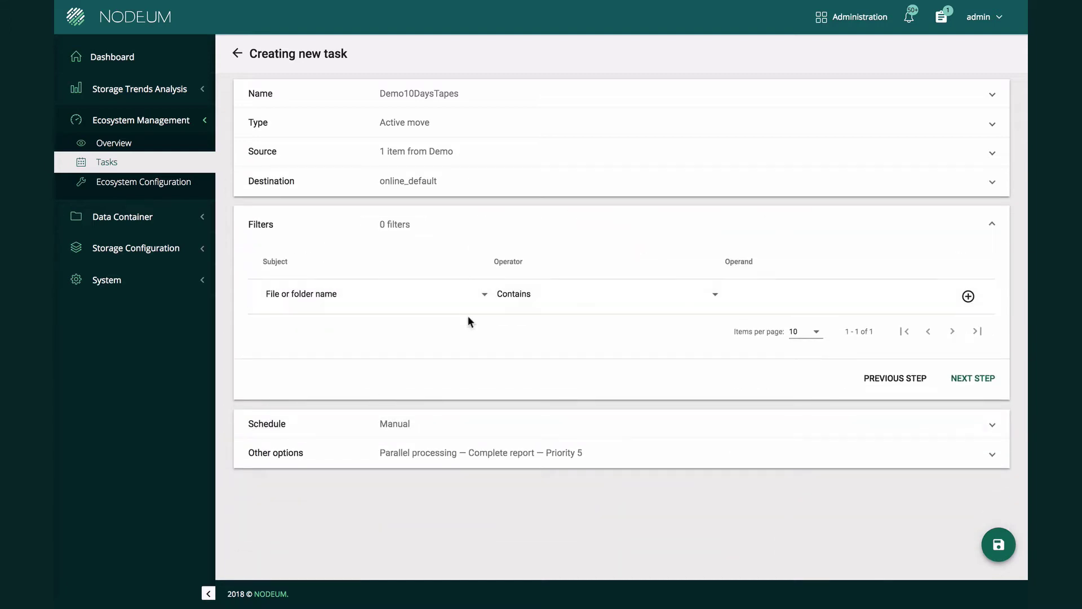
pyautogui.click(466, 298)
pyautogui.click(298, 361)
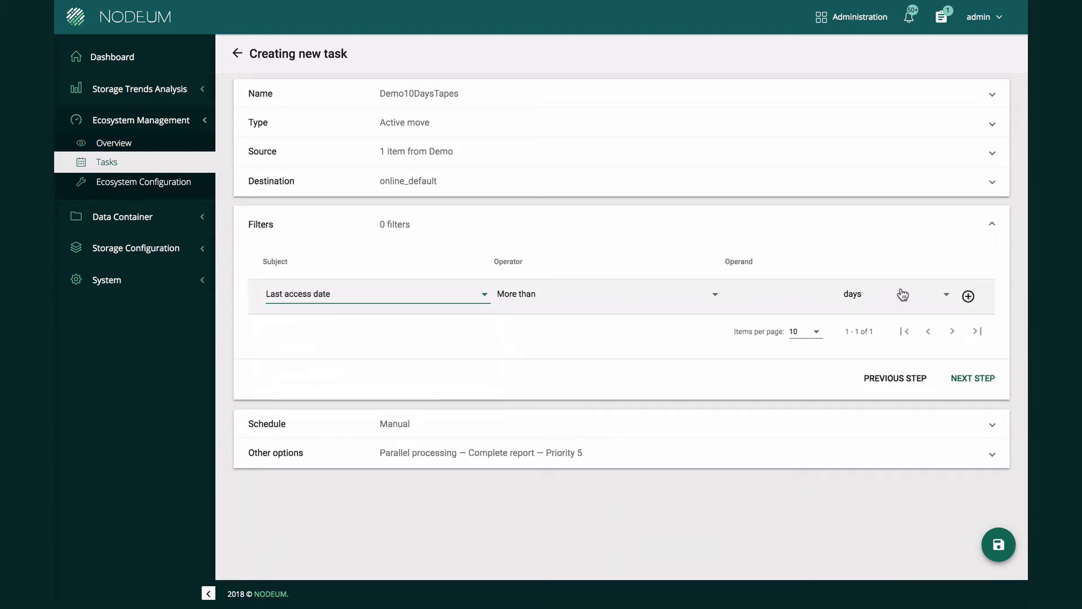
pyautogui.click(800, 304)
pyautogui.write('10')
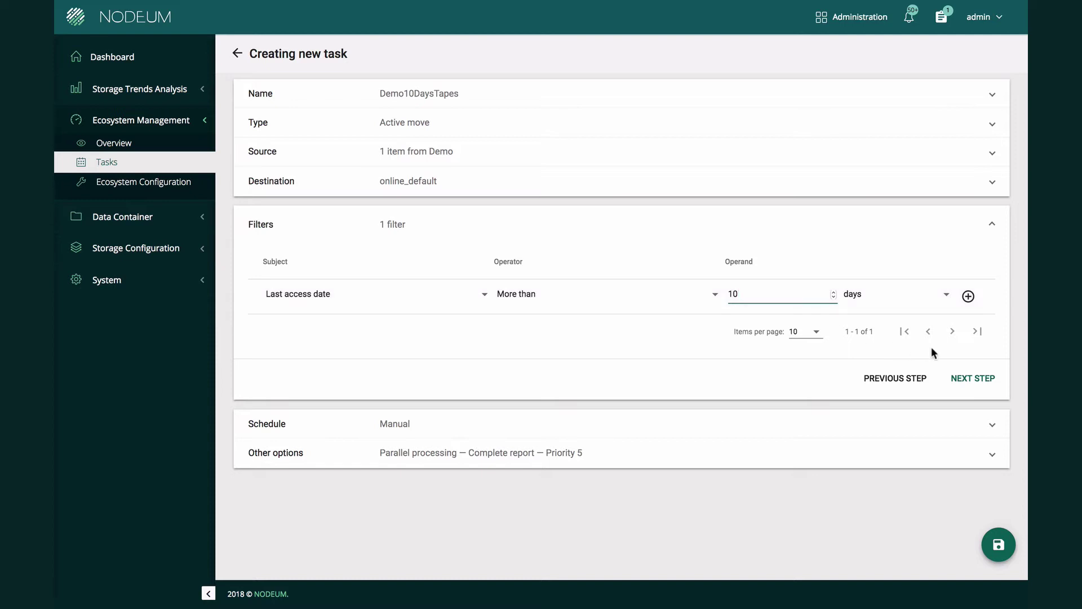
# Schedule Demo10DaysTapes as Automatic and save it
pyautogui.click(979, 374)
pyautogui.click(297, 288)
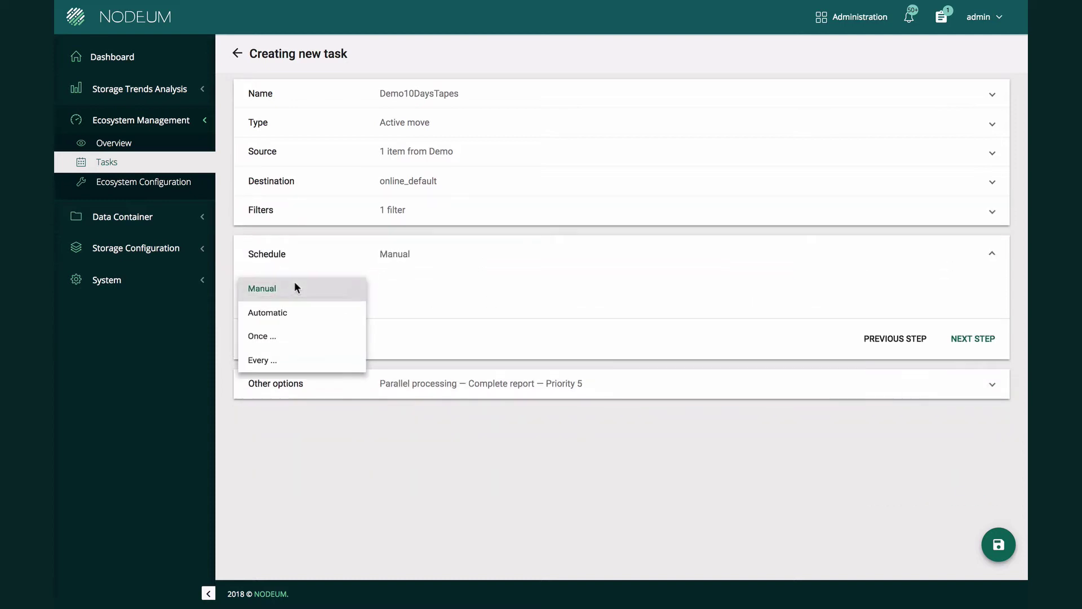
pyautogui.click(284, 314)
pyautogui.click(992, 346)
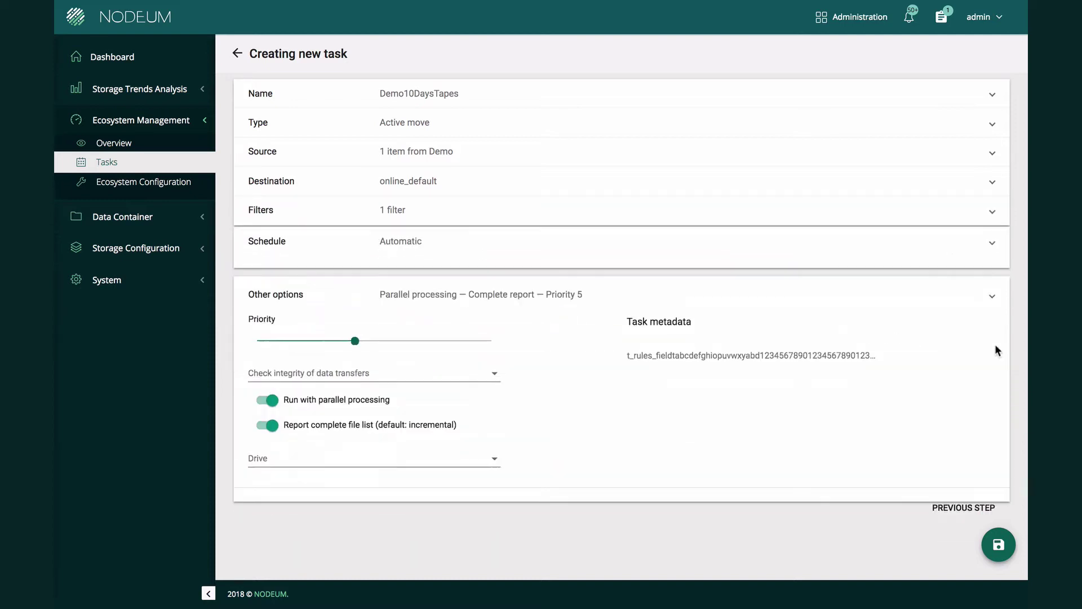
pyautogui.click(1001, 551)
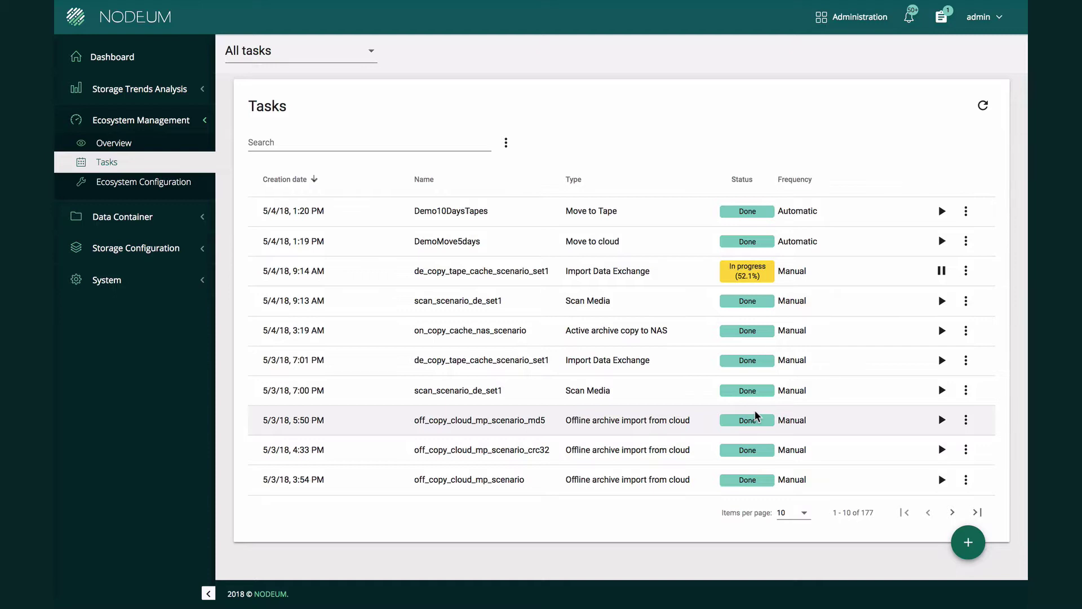
# Switch to the ecosystem overview after seeing both Demo tasks marked Done
pyautogui.click(164, 145)
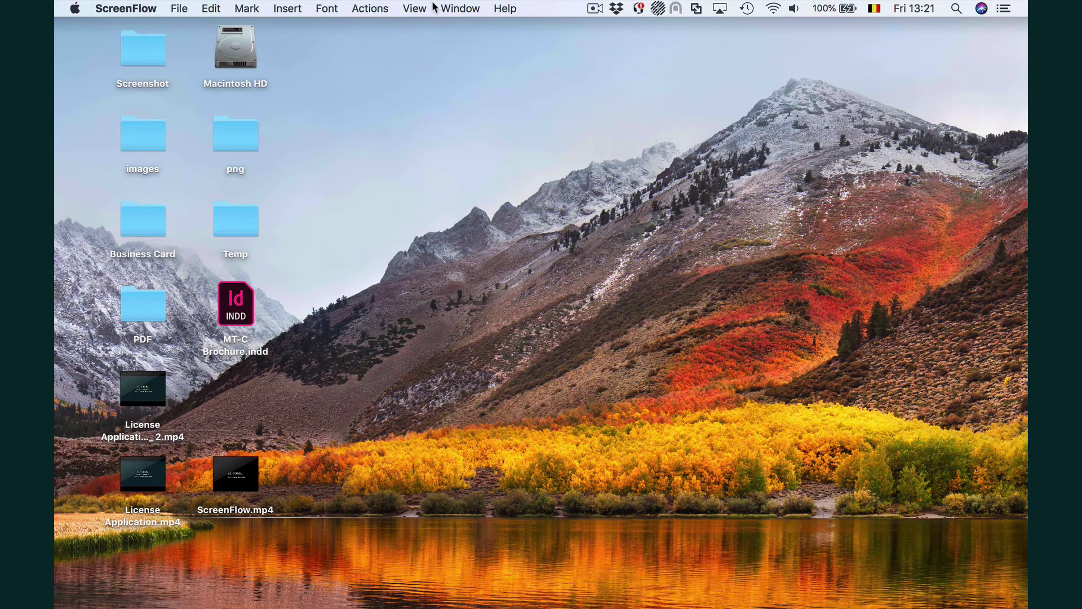
# Connect Finder to the server smb://nodeum-prod.mt-c.local
pyautogui.click(326, 96)
pyautogui.click(182, 8)
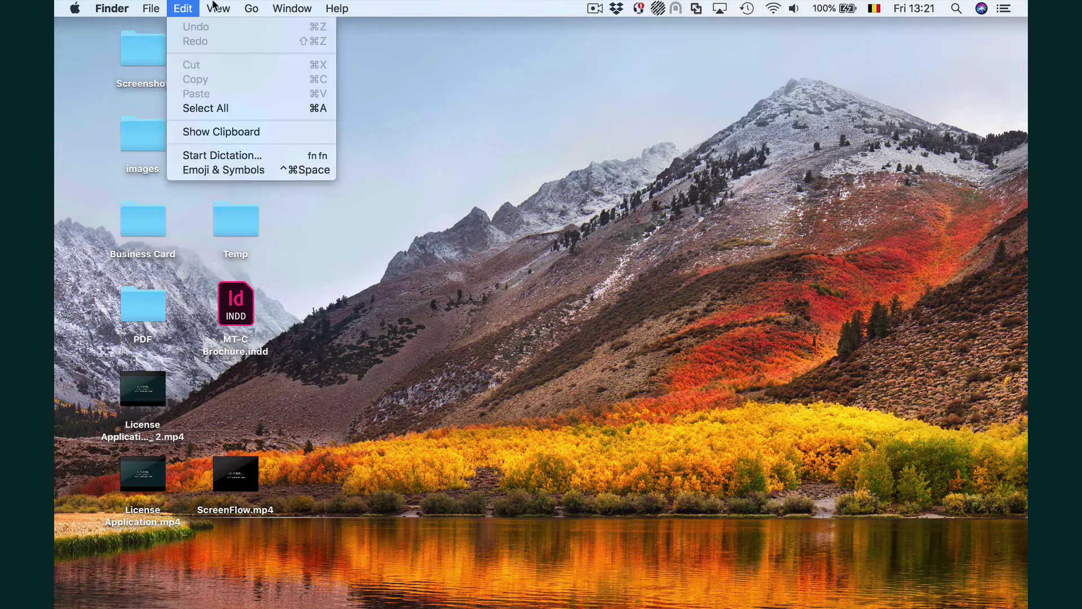
pyautogui.moveTo(292, 8)
pyautogui.moveTo(251, 8)
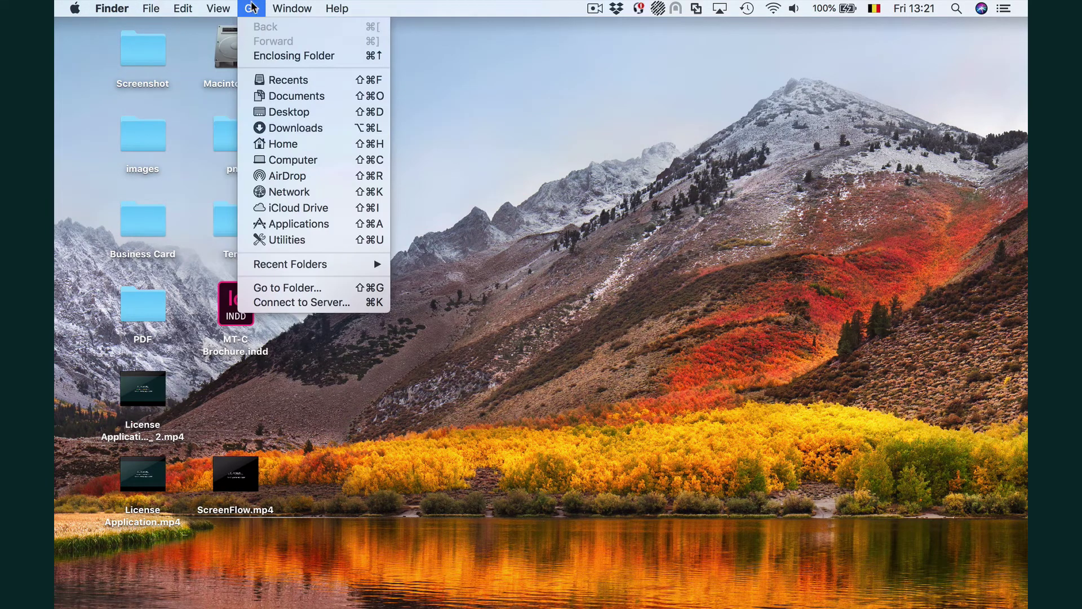
pyautogui.click(270, 303)
pyautogui.click(164, 119)
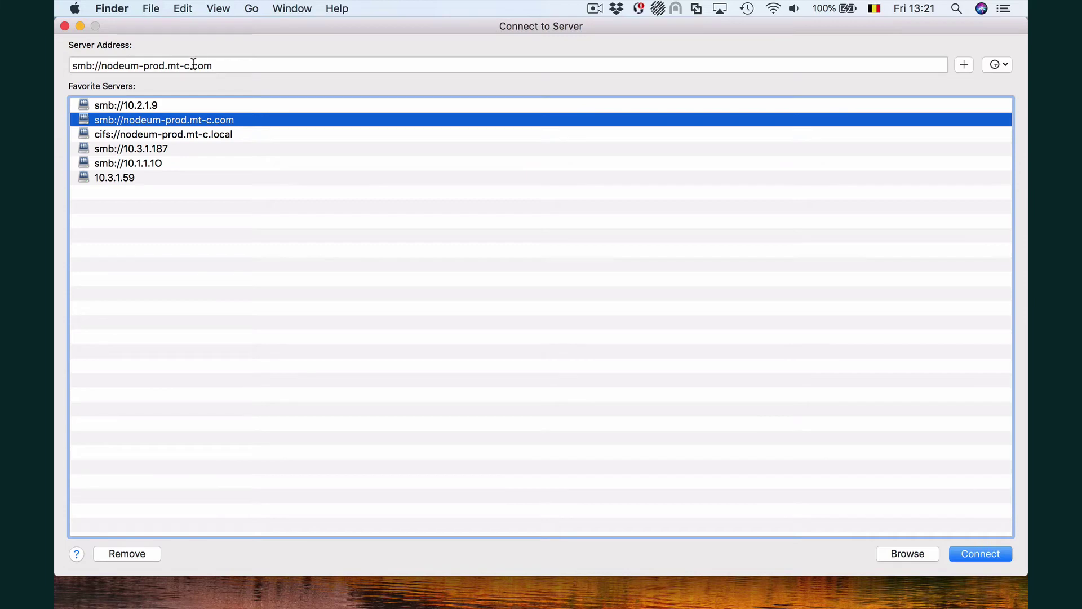
pyautogui.moveTo(192, 65); pyautogui.dragTo(288, 64)
pyautogui.write('local')
pyautogui.press('Return')
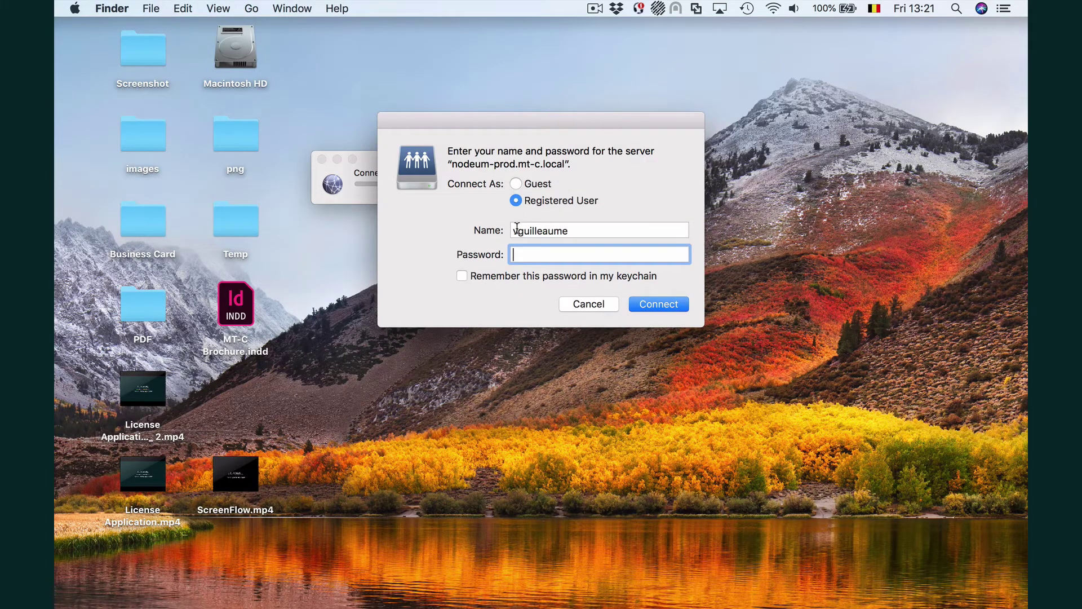
# Log in as a registered user with the account credentials and mount the Demo volume
pyautogui.doubleClick(517, 226)
pyautogui.press('Tab')
pyautogui.write('•••')
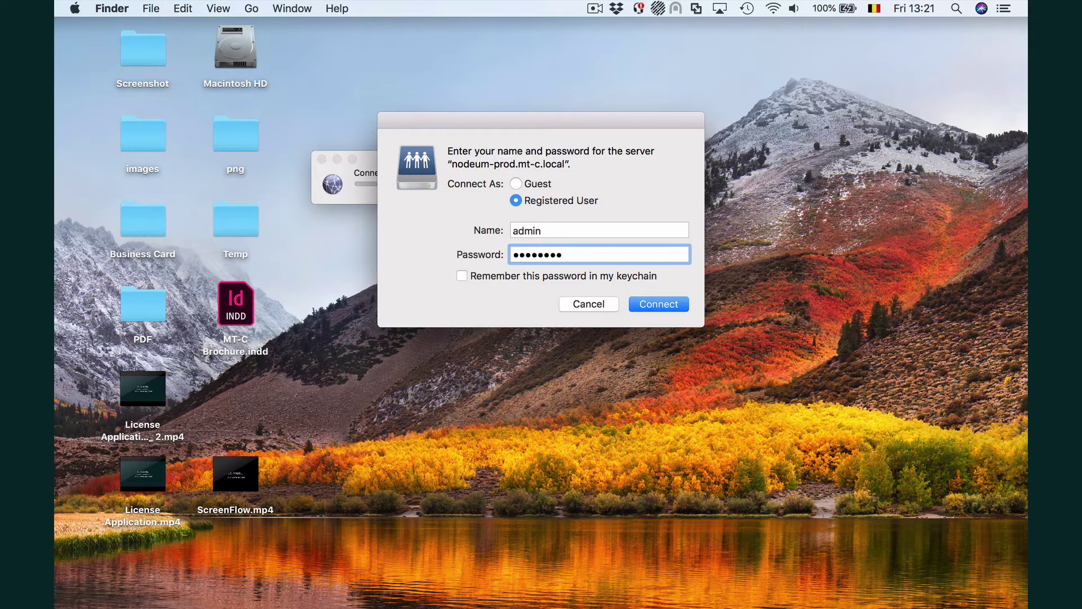
pyautogui.press('Return')
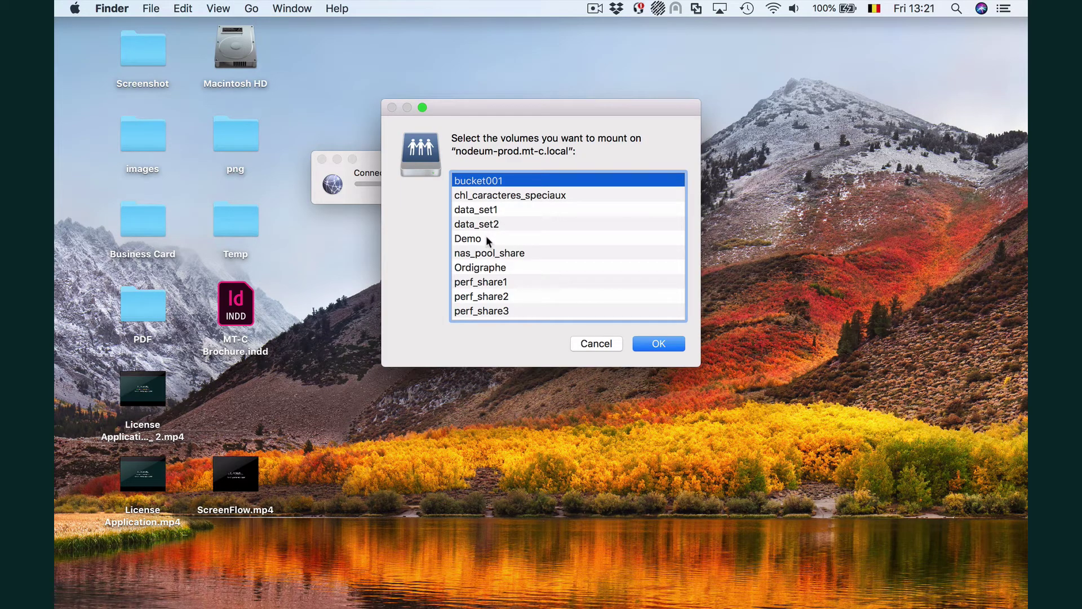
pyautogui.click(486, 237)
pyautogui.click(668, 346)
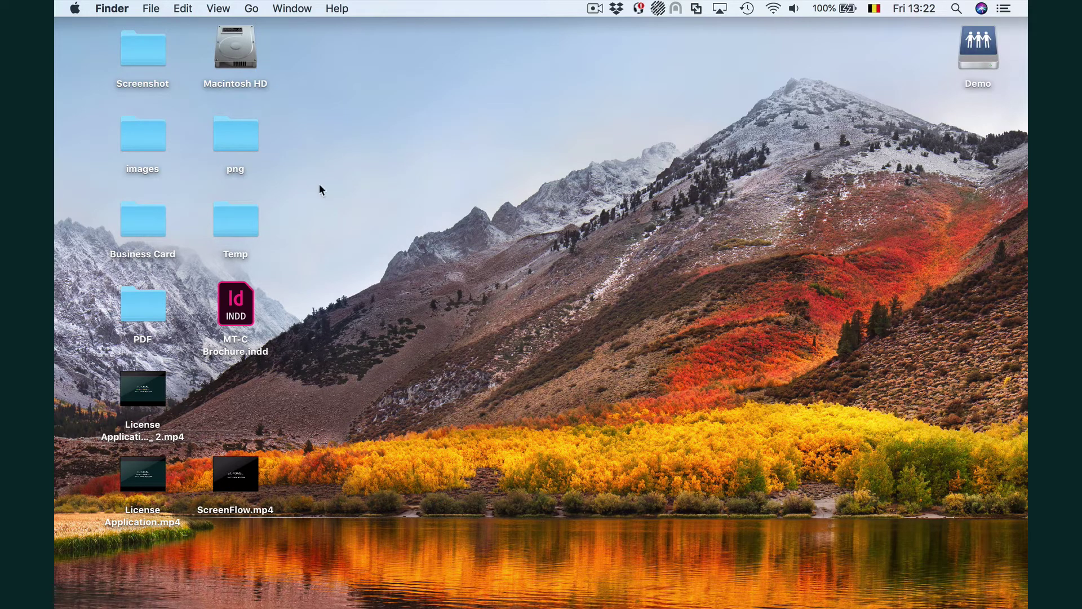
pyautogui.click(152, 8)
# Copy License Application.mp4 from the desktop and paste it into the Demo volume window
pyautogui.click(165, 28)
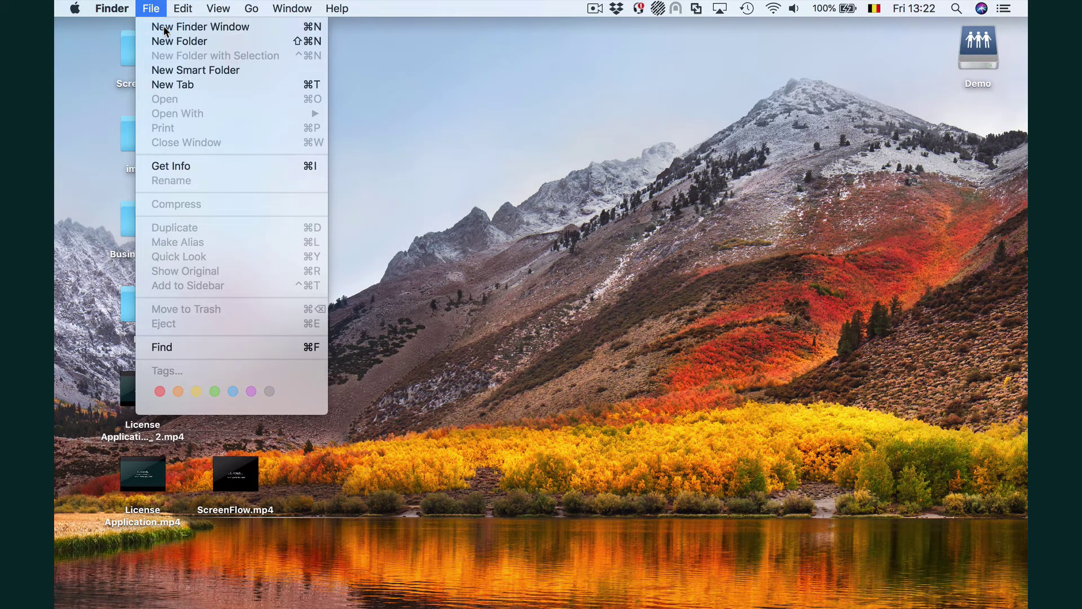
pyautogui.click(252, 485)
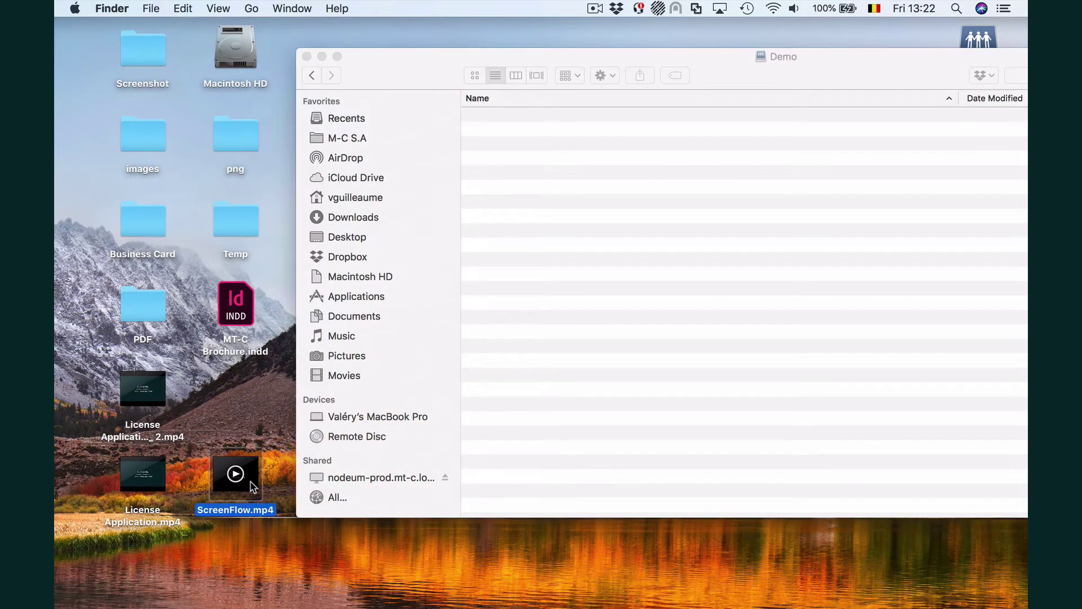
pyautogui.click(145, 478)
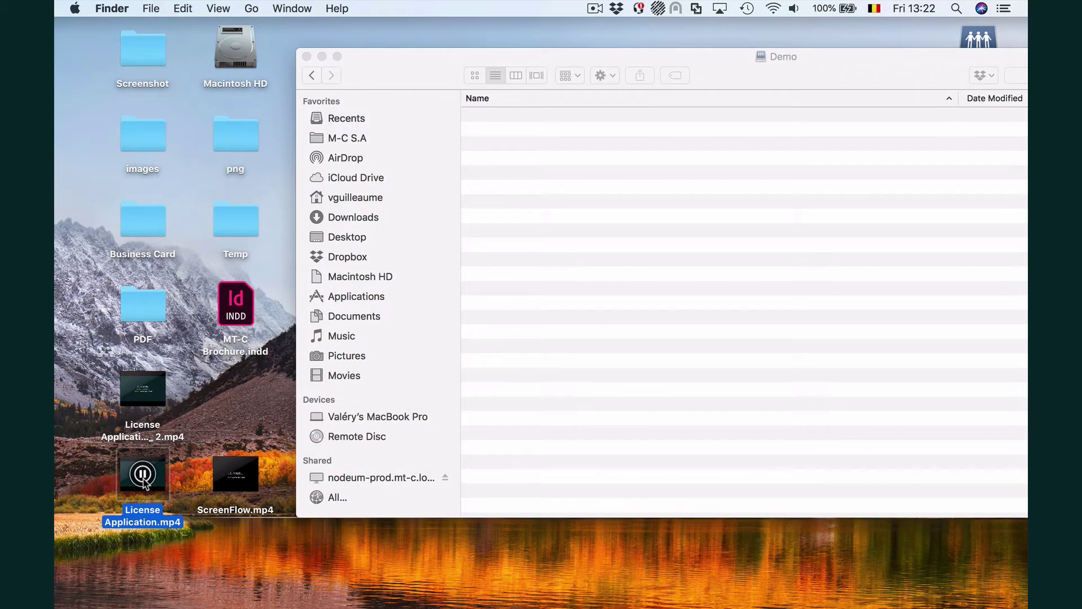
pyautogui.click(489, 294)
pyautogui.press('super+v')
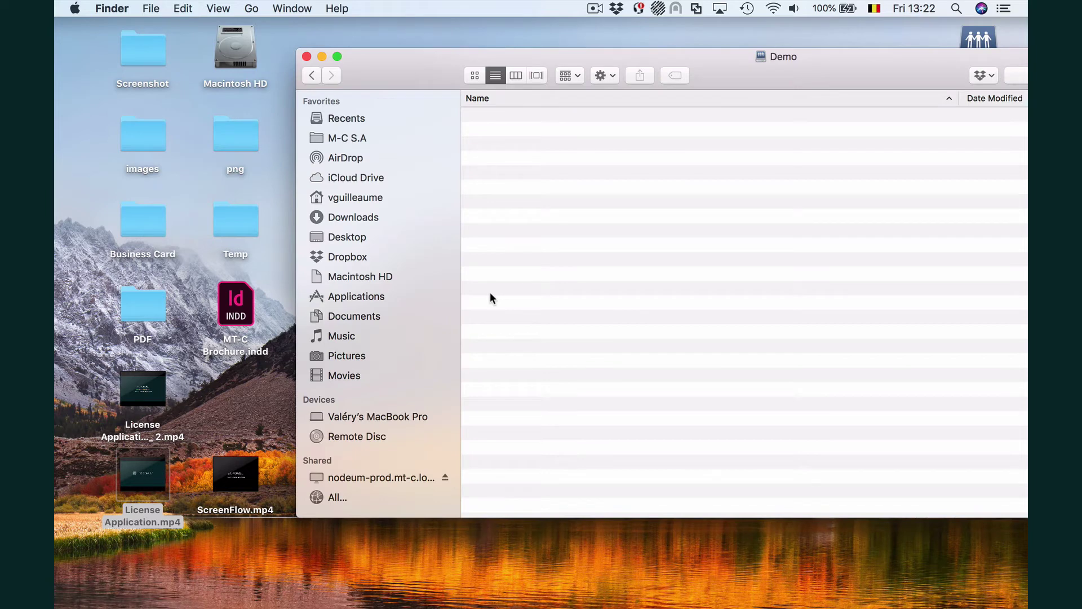
pyautogui.click(142, 475)
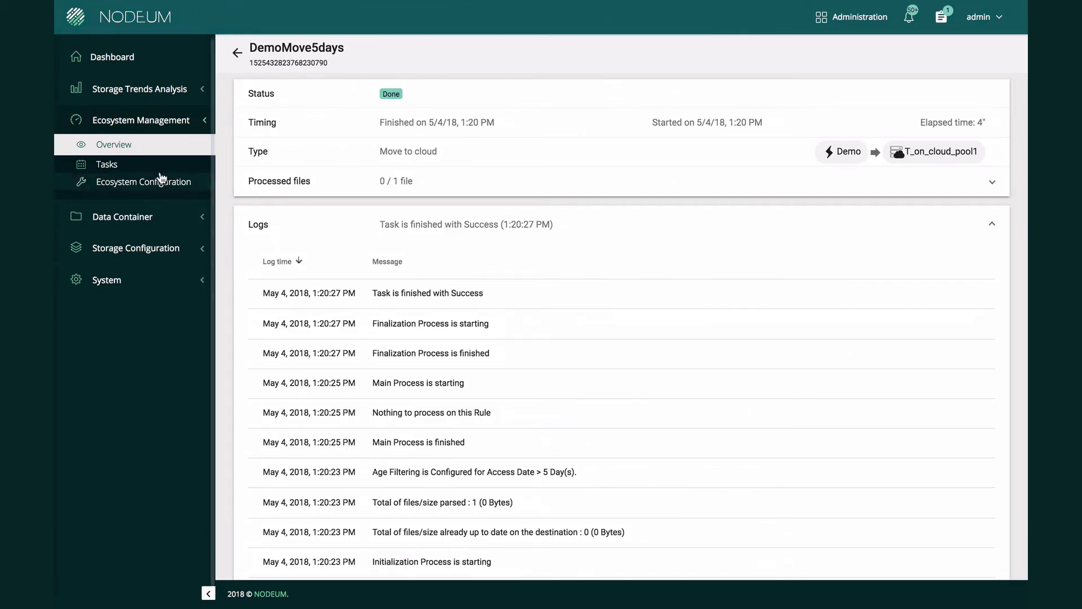
# Modify DemoMove5days to delete its Last access date filter and re-save it
pyautogui.click(133, 162)
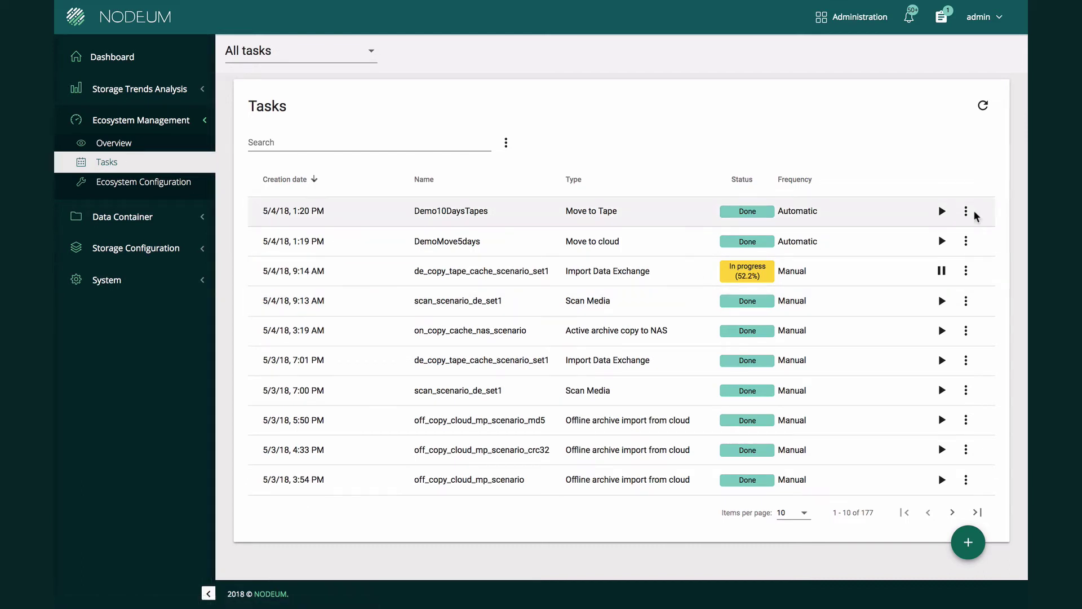
pyautogui.click(966, 242)
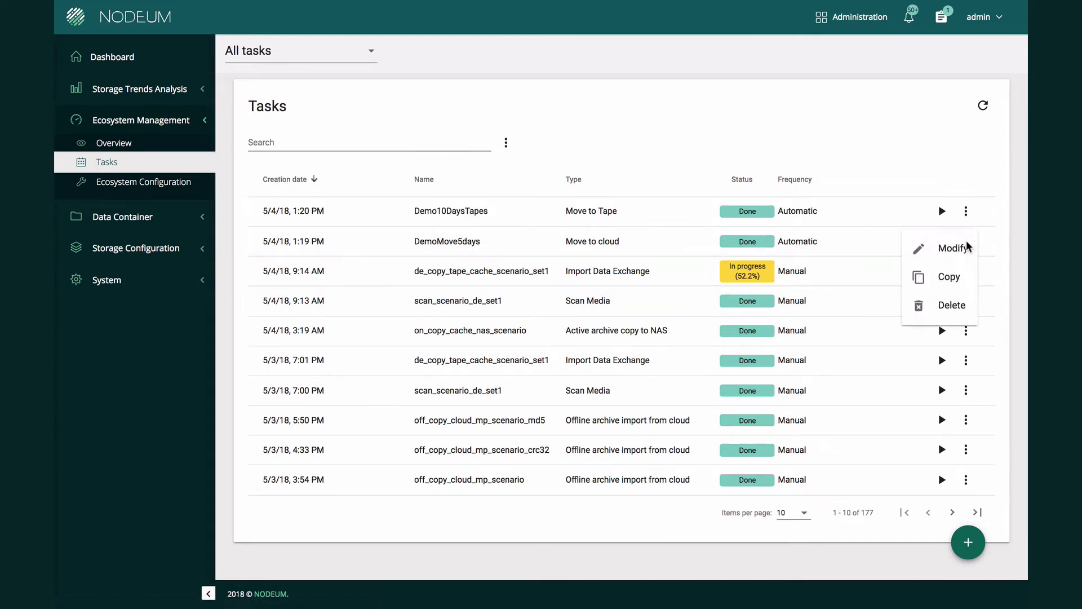
pyautogui.click(953, 252)
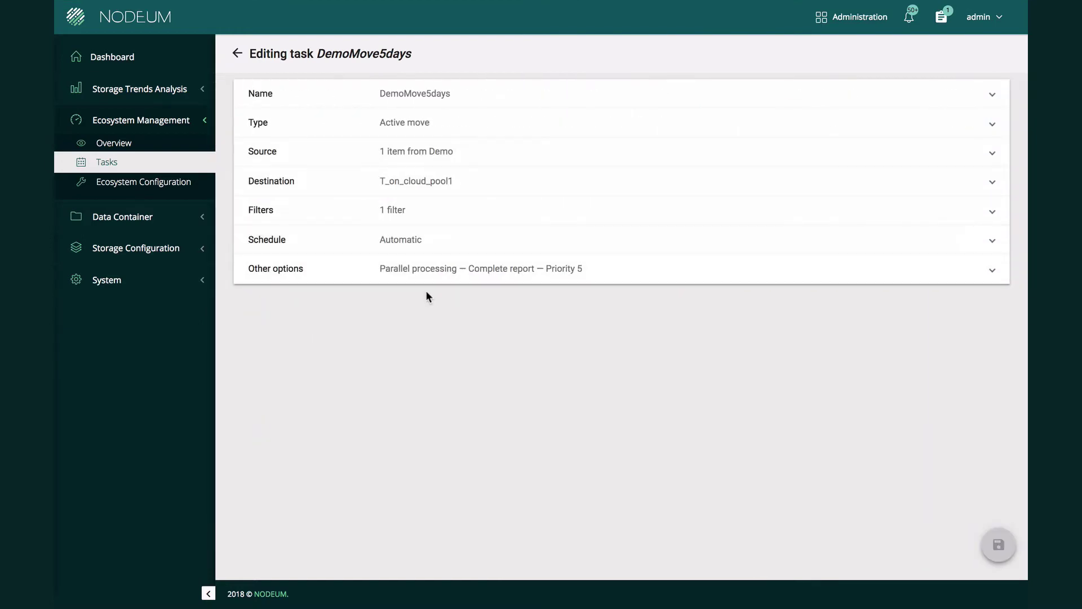
pyautogui.click(415, 218)
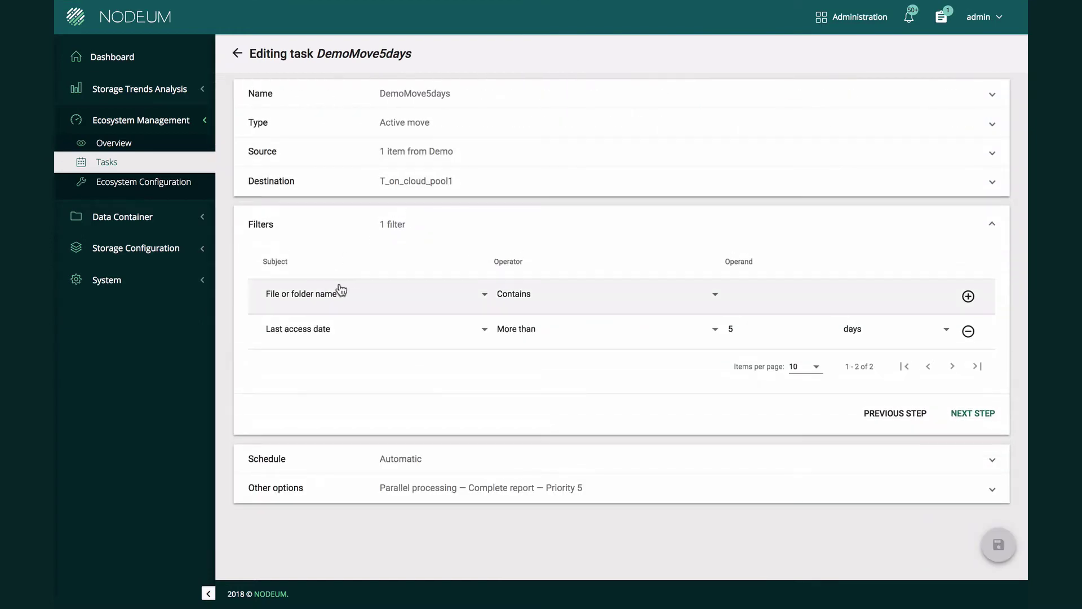
pyautogui.click(968, 331)
pyautogui.click(970, 377)
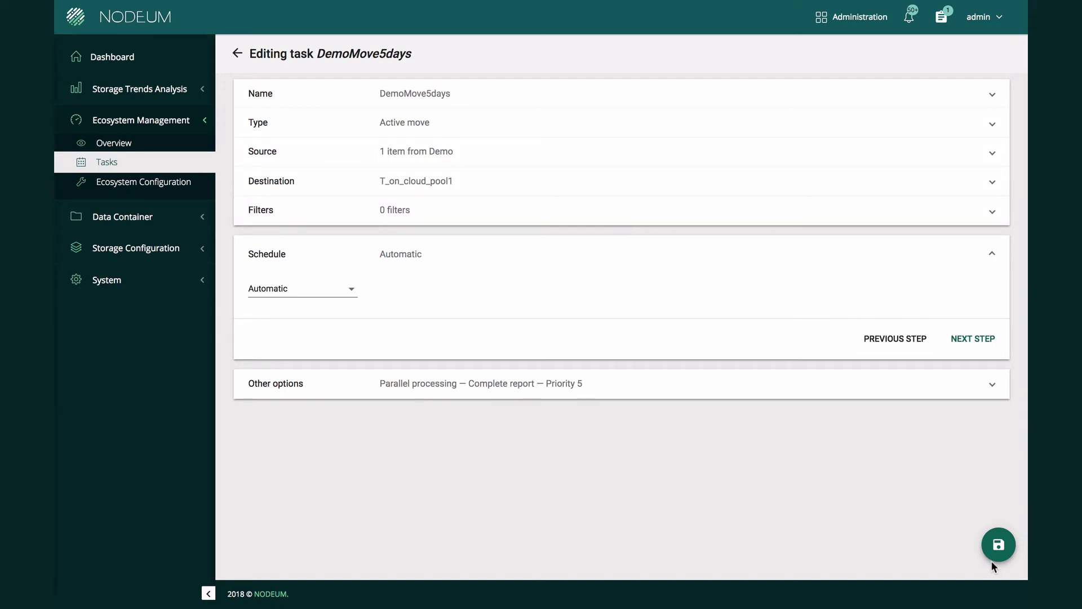
pyautogui.click(995, 543)
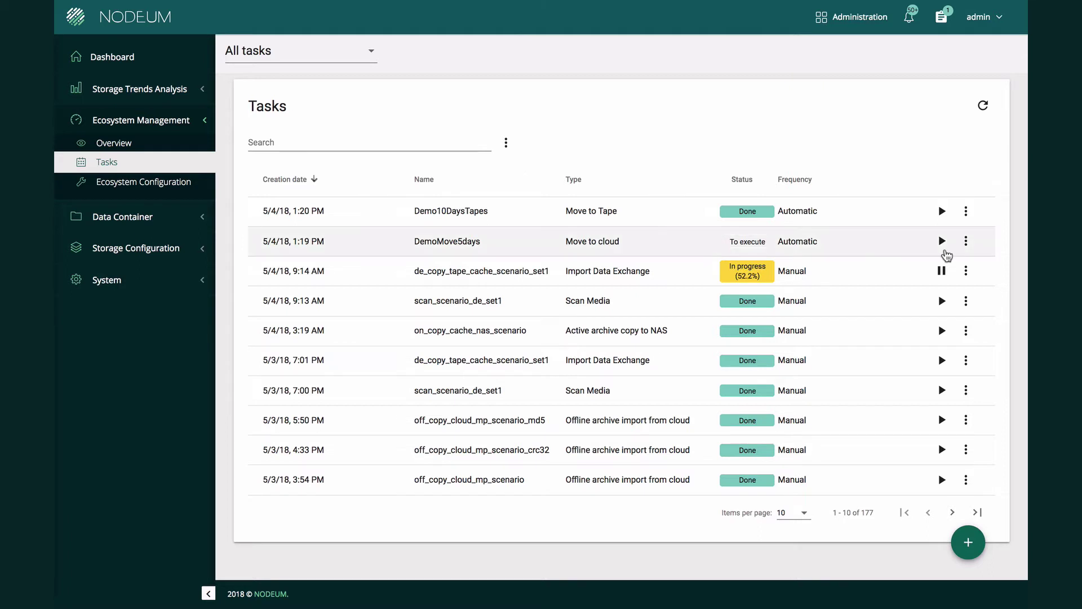
# Run DemoMove5days now and watch it between Overview and Tasks until it reaches 100%
pyautogui.click(941, 241)
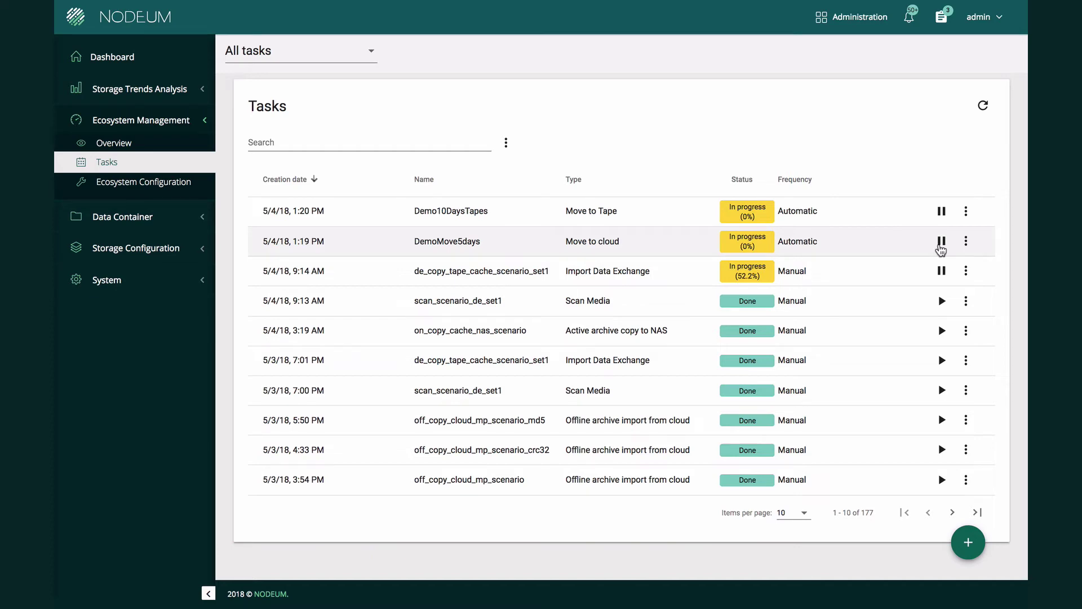
pyautogui.click(171, 143)
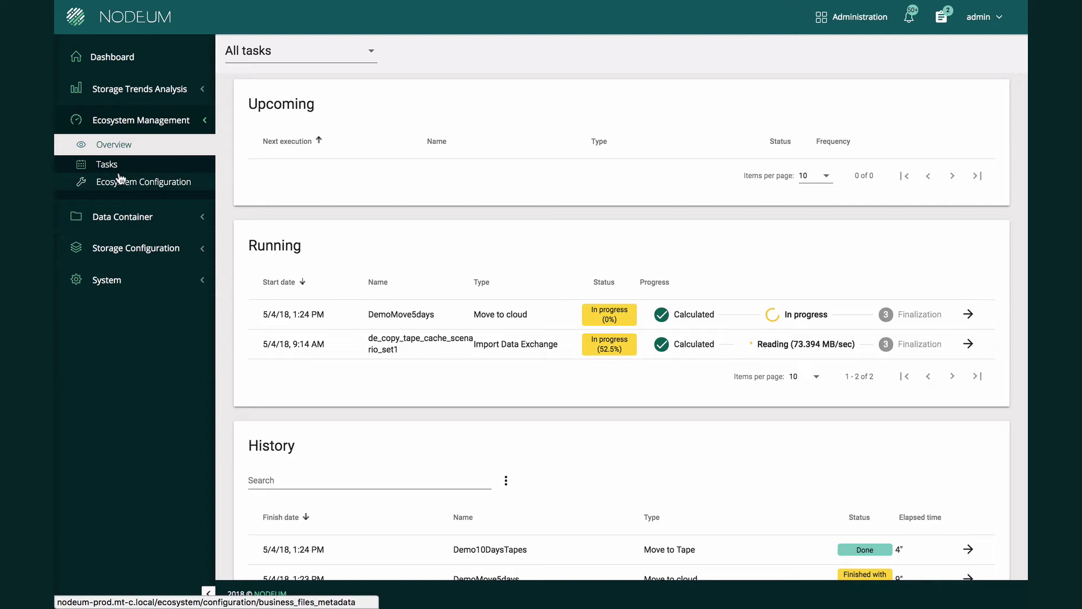
pyautogui.click(120, 166)
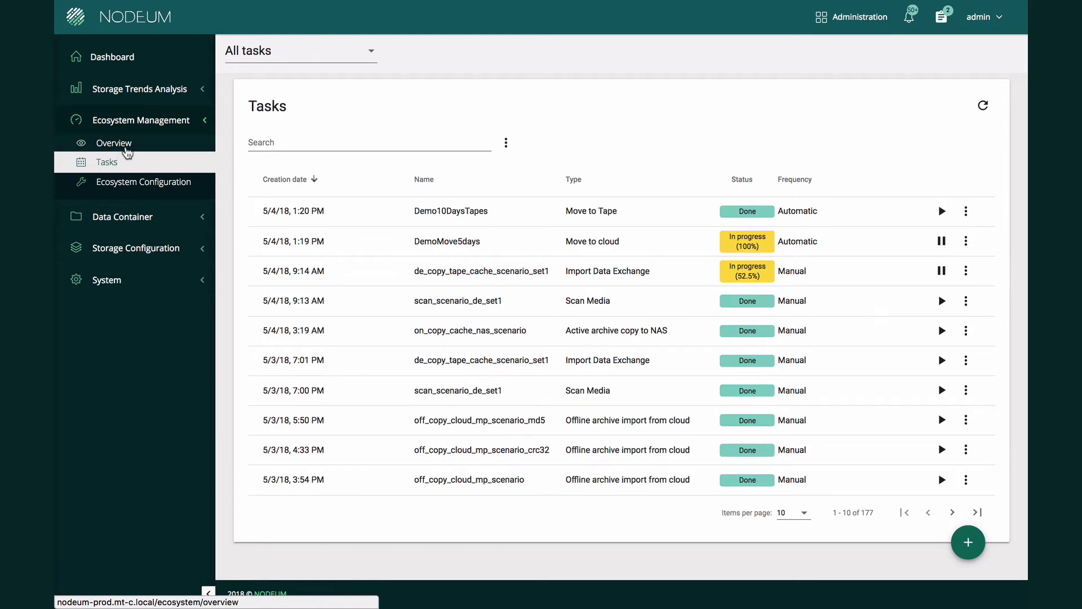
pyautogui.click(125, 145)
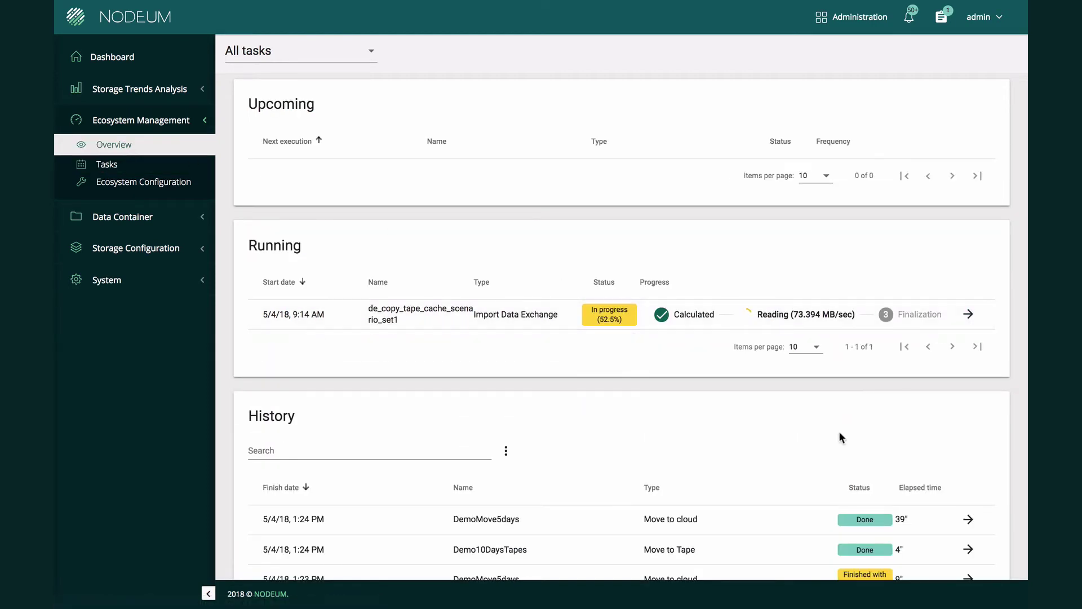
# Review the finished DemoMove5days run: its 3 processed files, the errors-only filter and the logs, then go to Finder
pyautogui.click(968, 518)
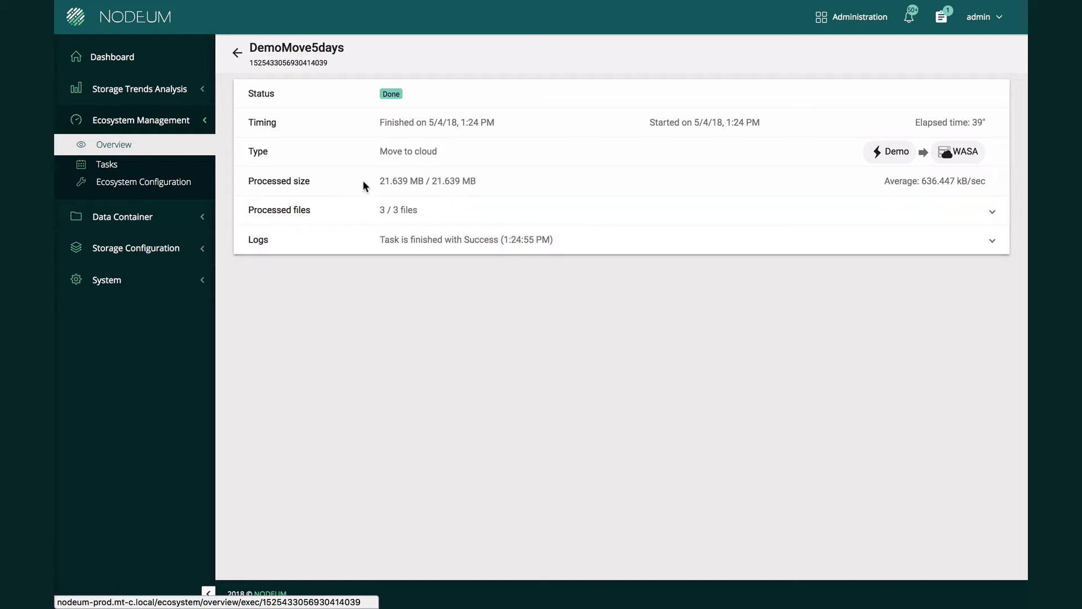
pyautogui.click(404, 218)
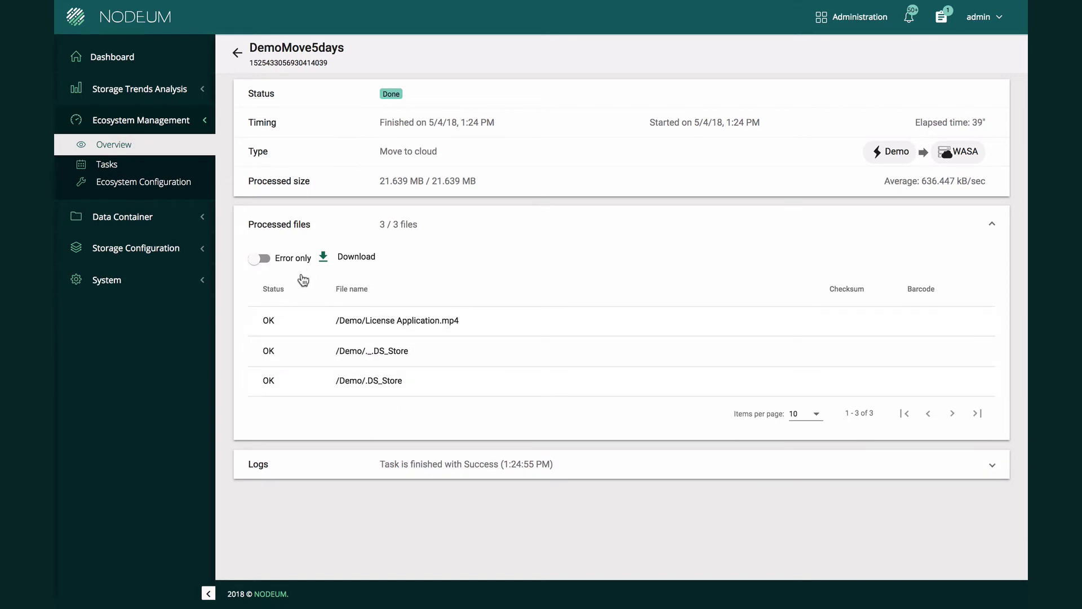
pyautogui.click(274, 261)
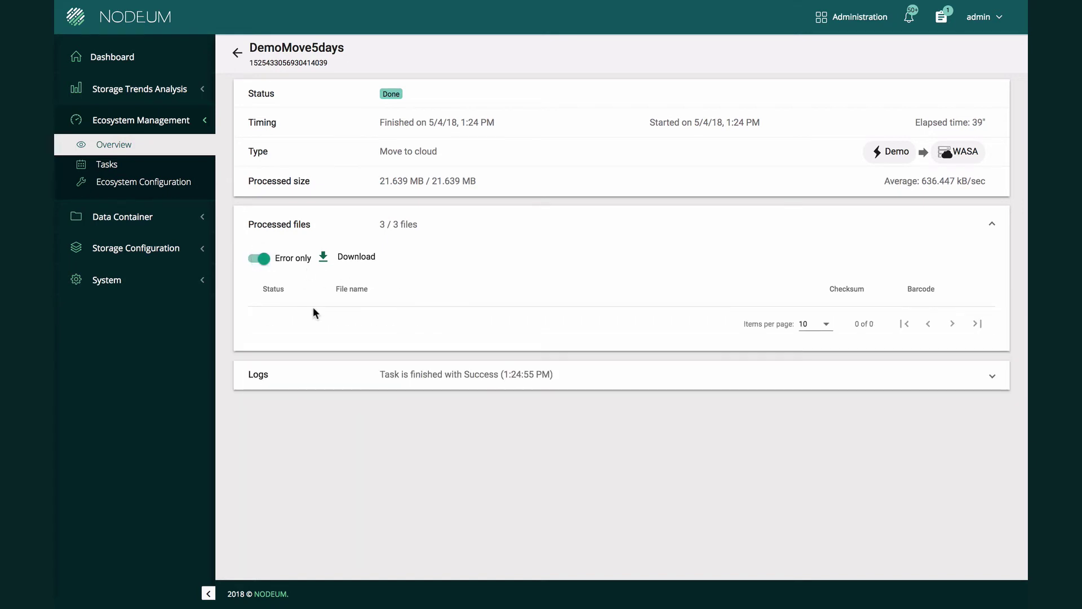
pyautogui.click(397, 383)
pyautogui.scroll(-2, 397, 384)
pyautogui.scroll(2, 397, 366)
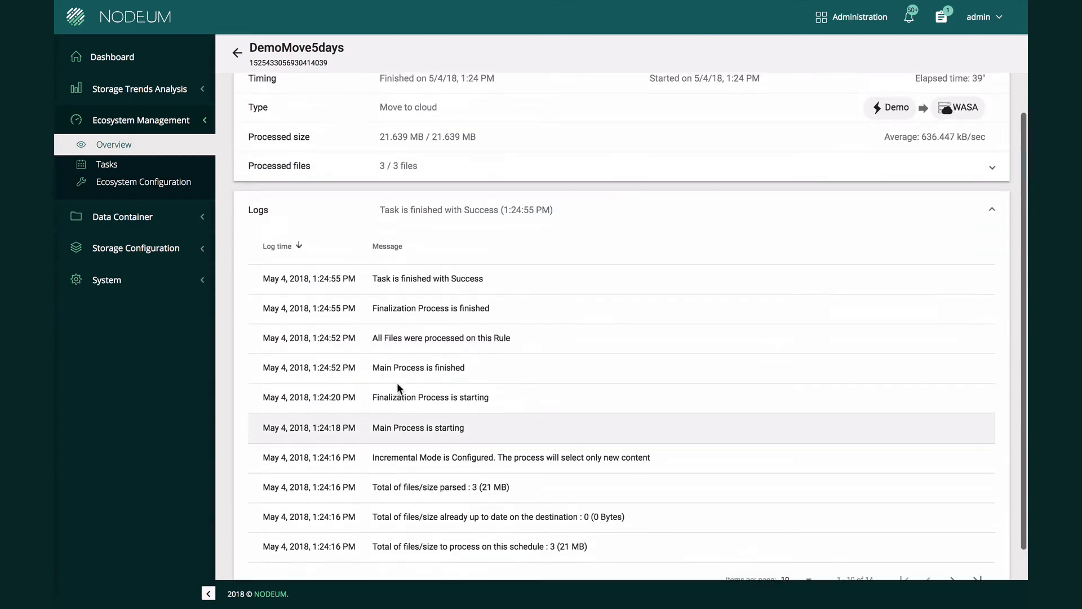
pyautogui.click(403, 265)
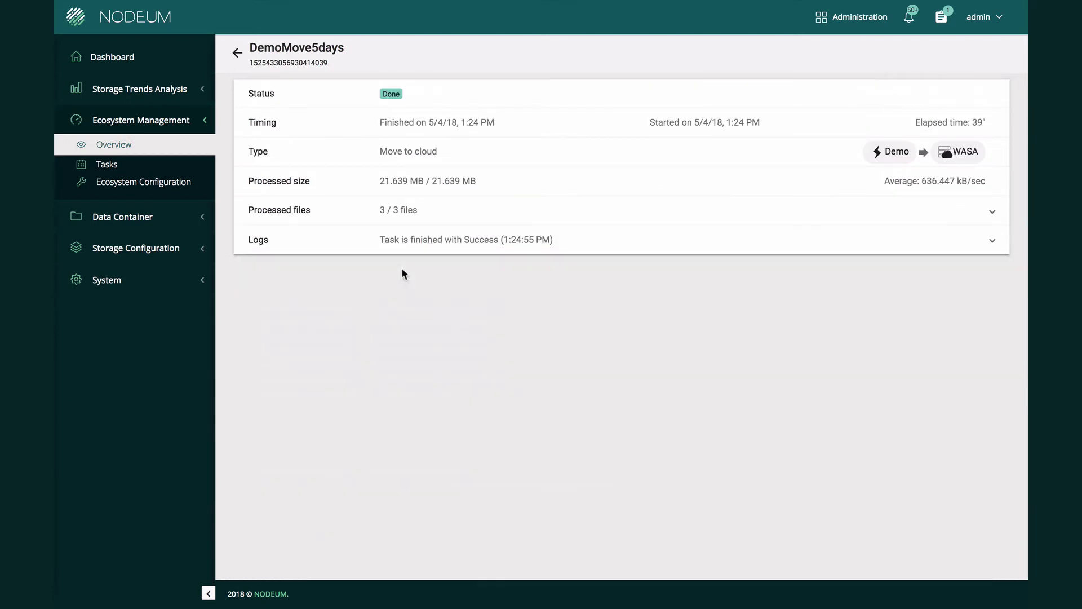
pyautogui.hotkey('ctrl', 'Left')
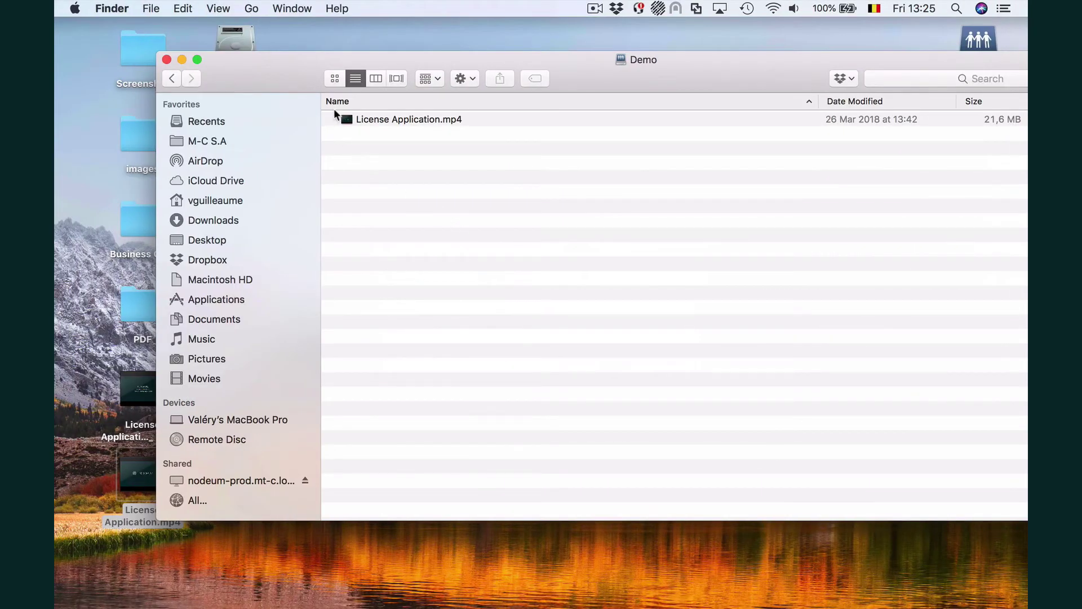
# Confirm License Application.mp4 is still in Finder's Demo folder, then return to Nodeum's run details
pyautogui.click(362, 118)
pyautogui.click(335, 78)
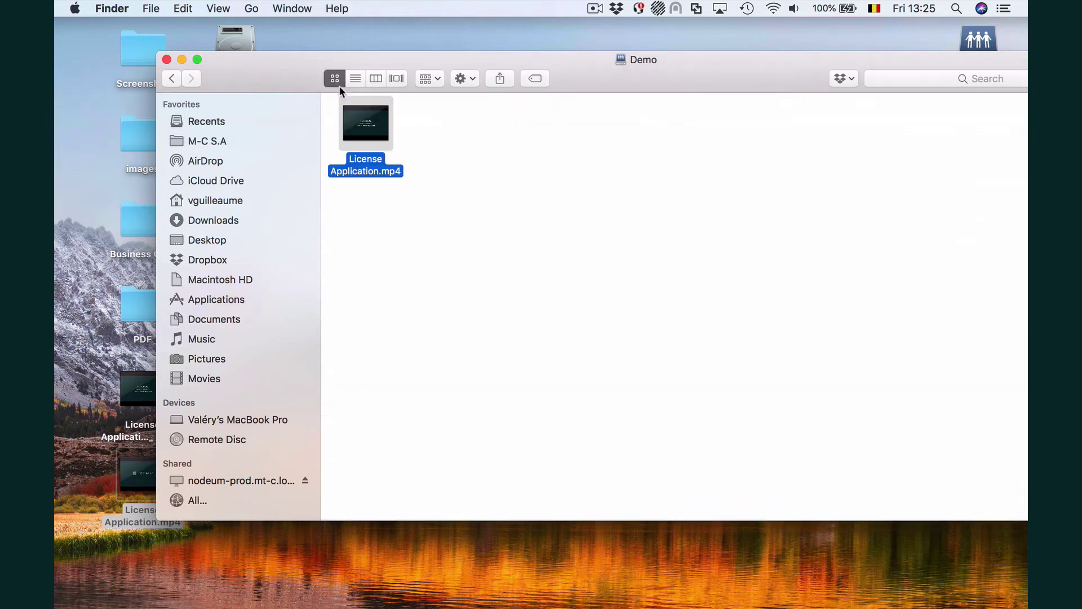
pyautogui.click(355, 78)
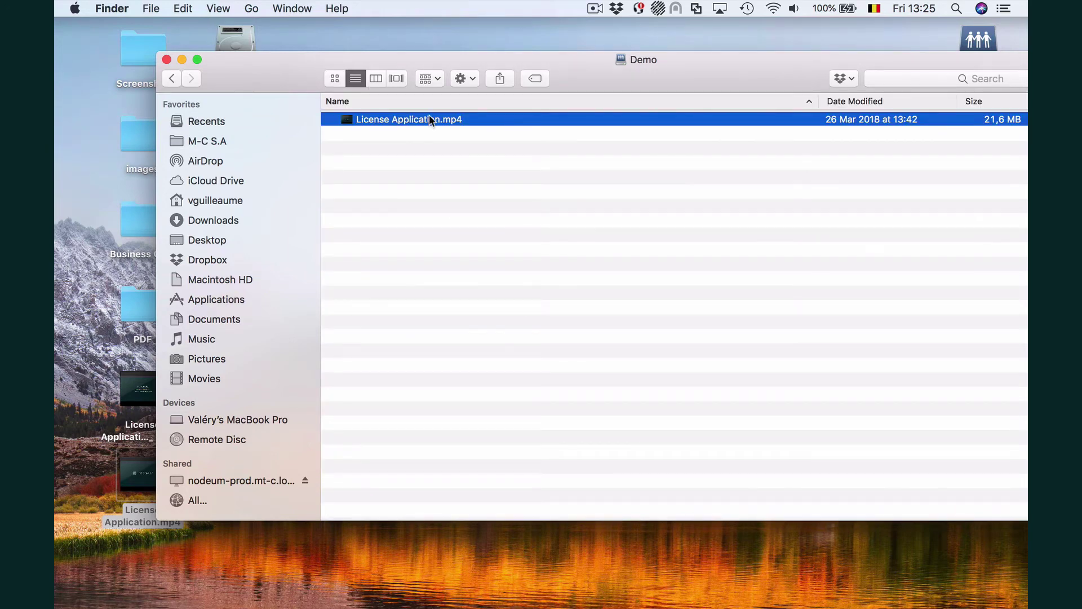
pyautogui.hotkey('ctrl', 'Right')
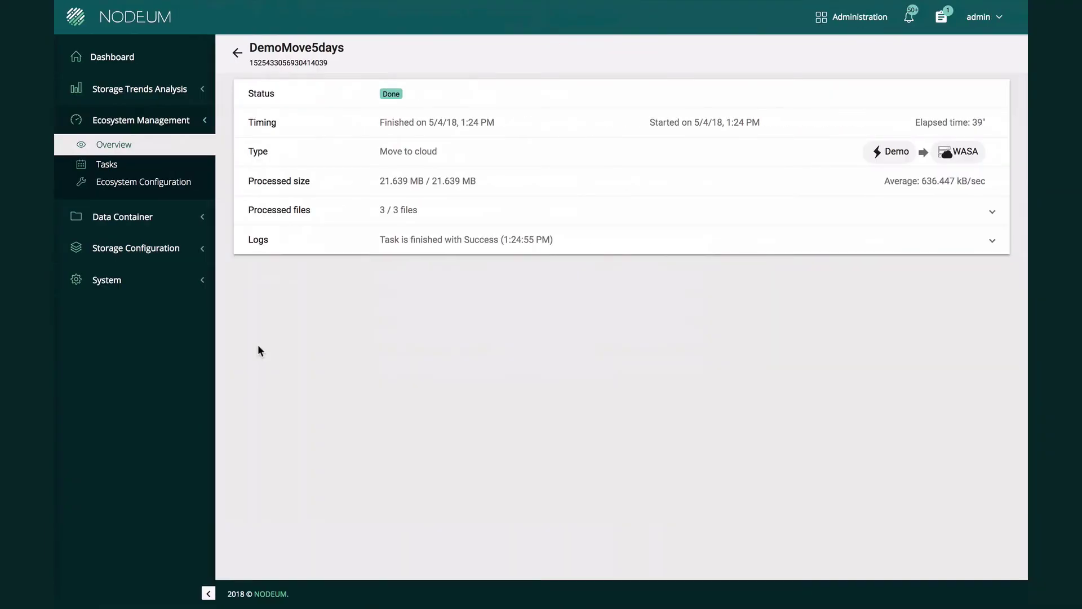
# Search 'License' to find License Application.mp4 (21.627 MB), then open the Administration dashboard
pyautogui.click(105, 19)
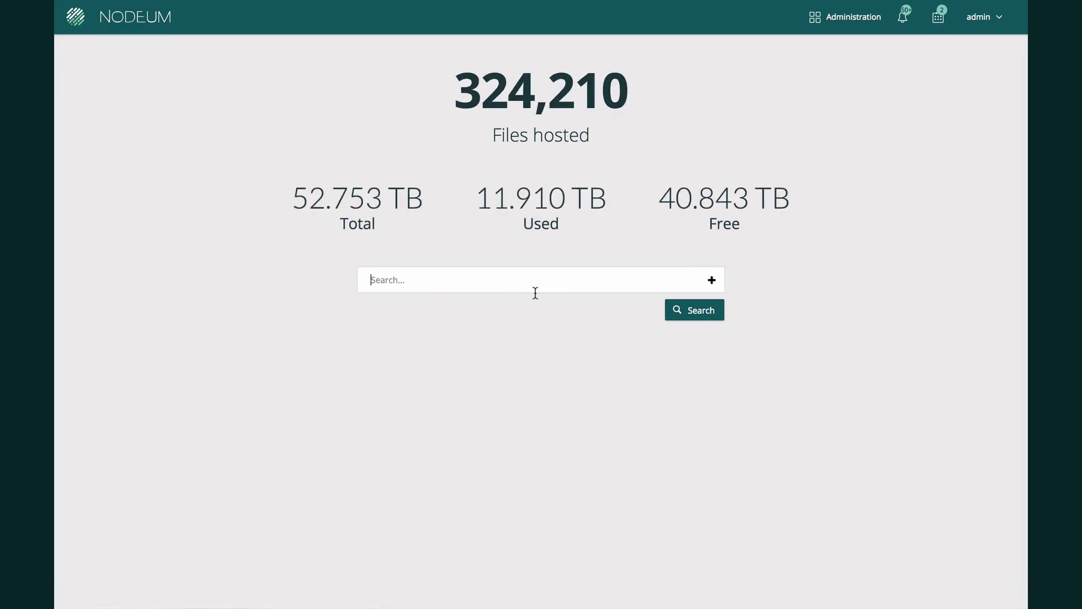
pyautogui.write('License')
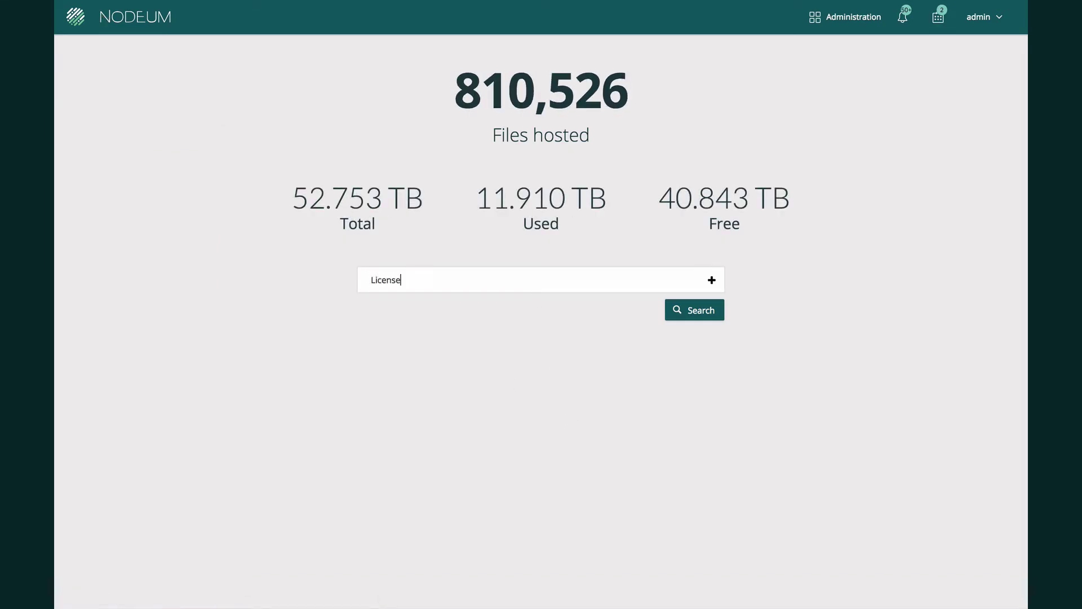
pyautogui.press('Return')
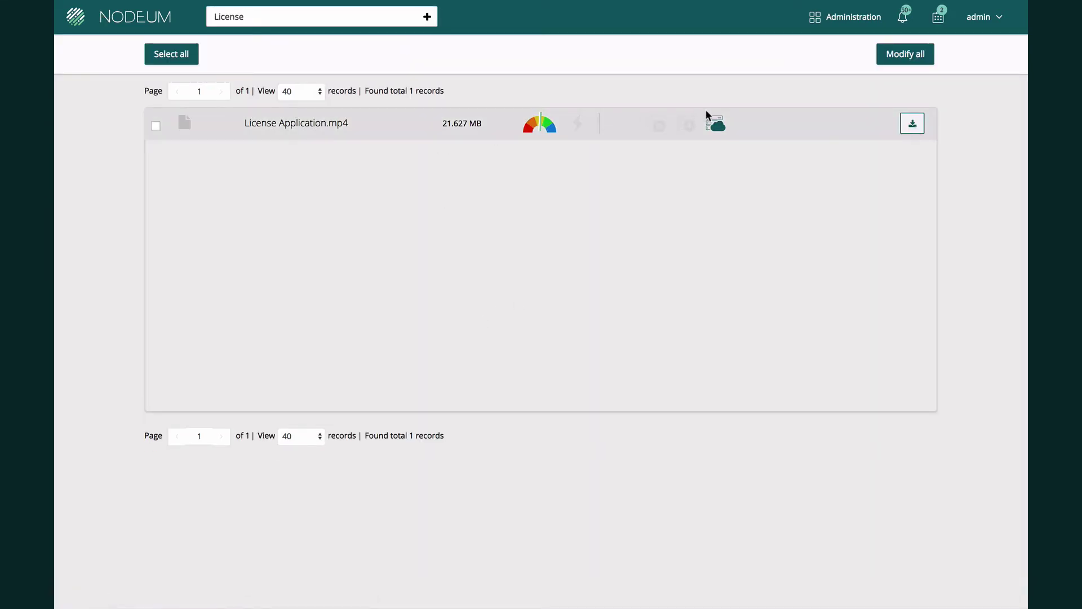
pyautogui.moveTo(715, 135)
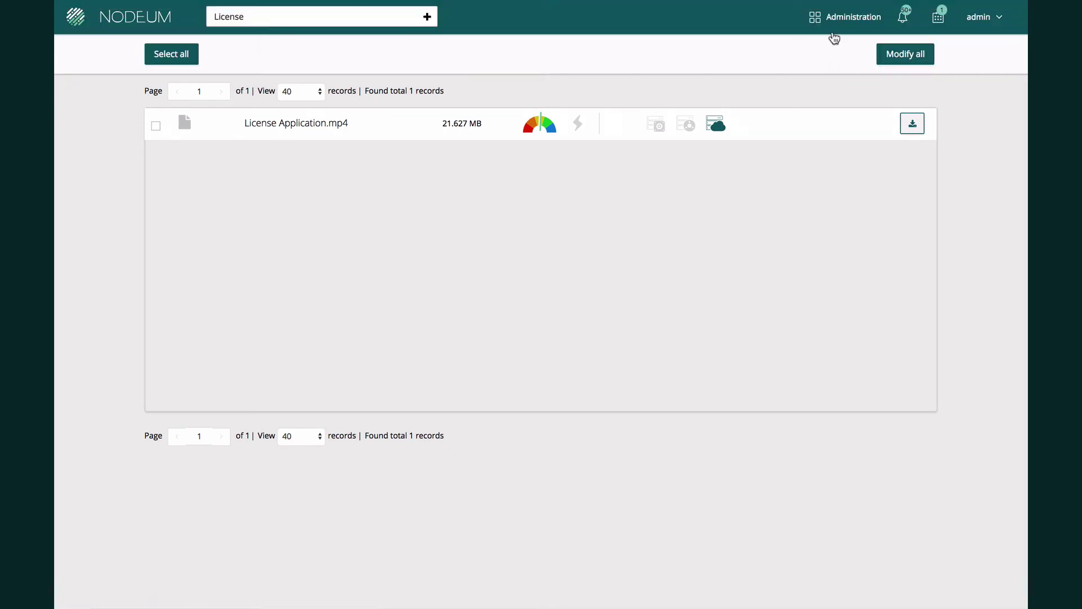
pyautogui.click(834, 32)
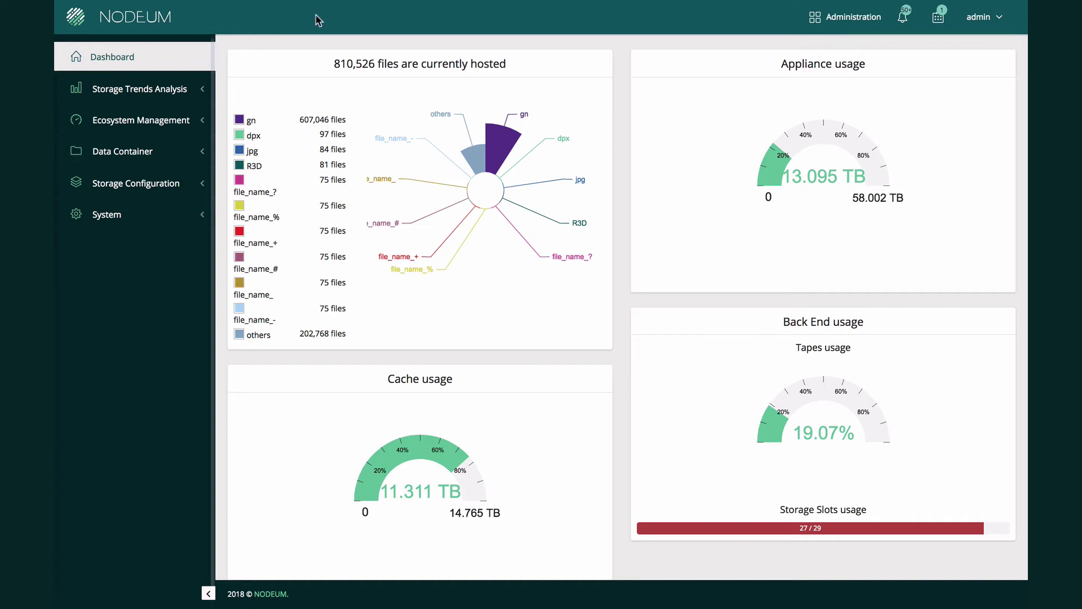
# Browse the Trends Statistics and Capacity Global Overview charts, then open the empty Ecosystem Configuration page
pyautogui.click(129, 97)
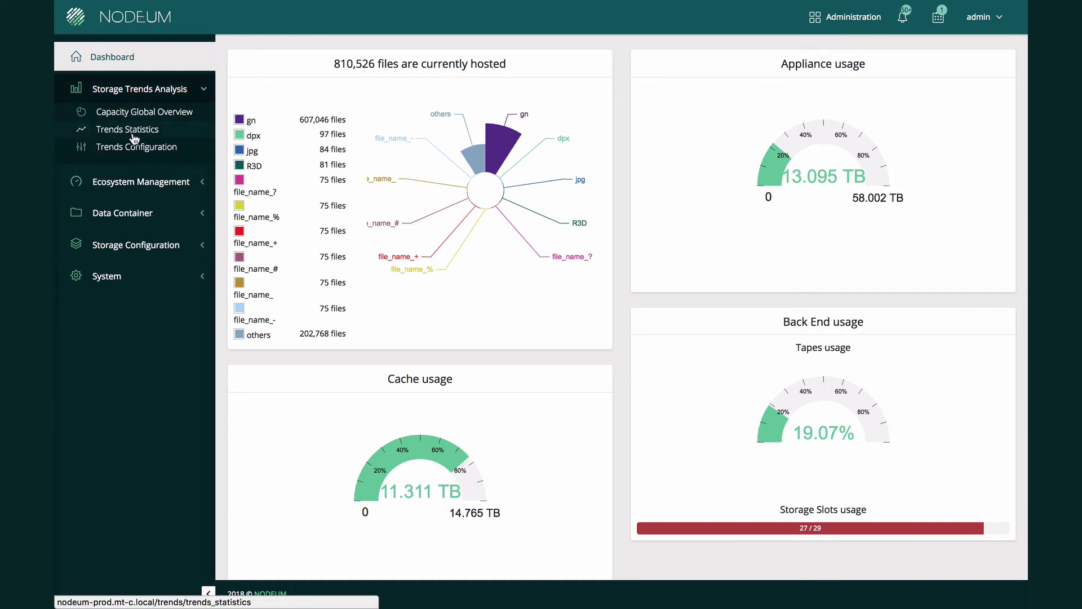
pyautogui.click(133, 135)
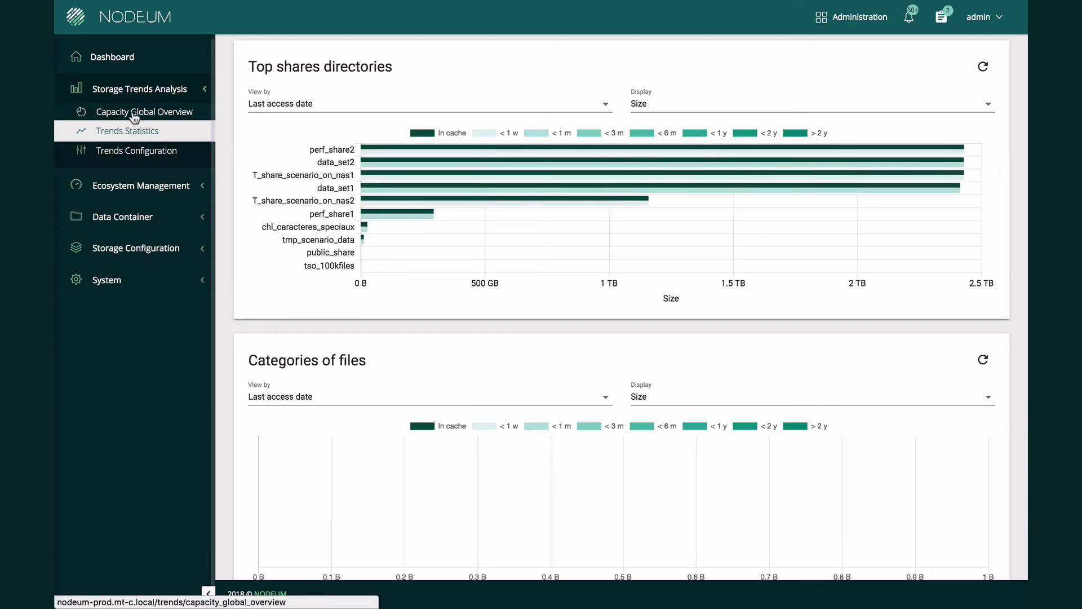
pyautogui.click(134, 116)
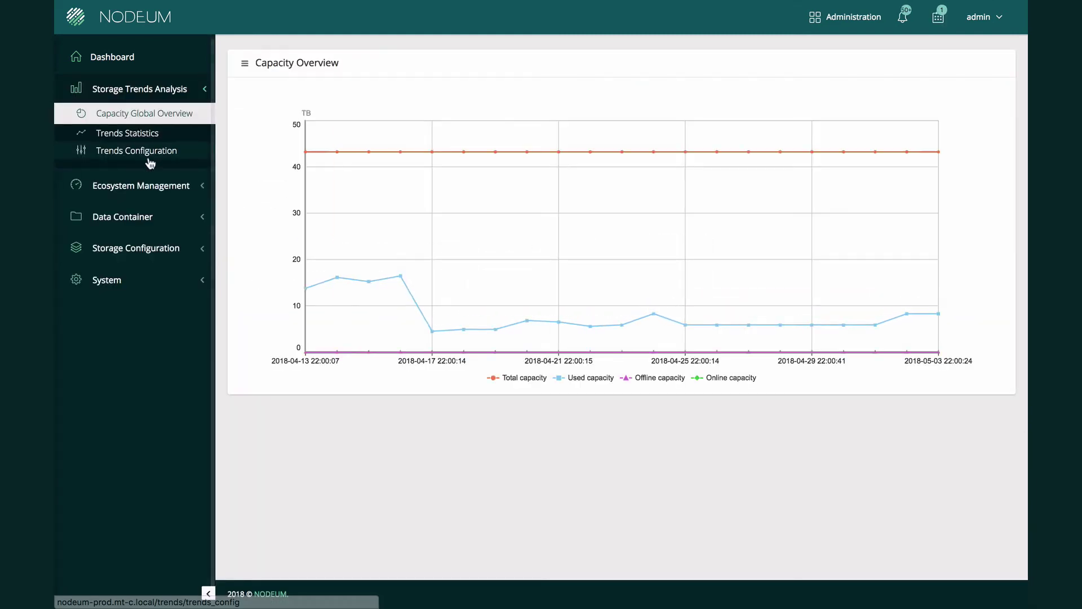
pyautogui.click(132, 134)
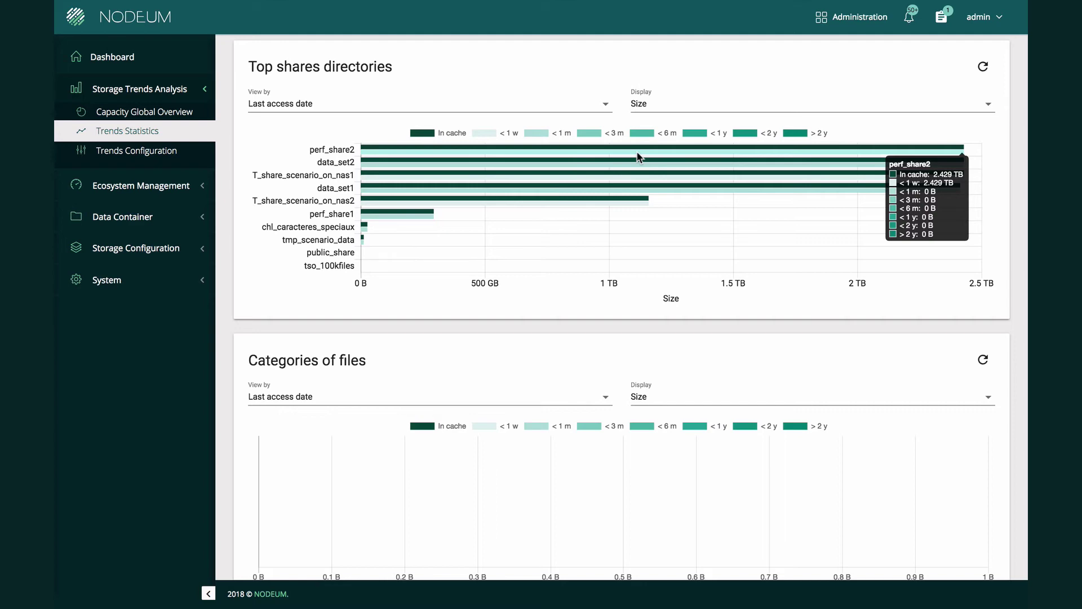
pyautogui.scroll(-15, 584, 200)
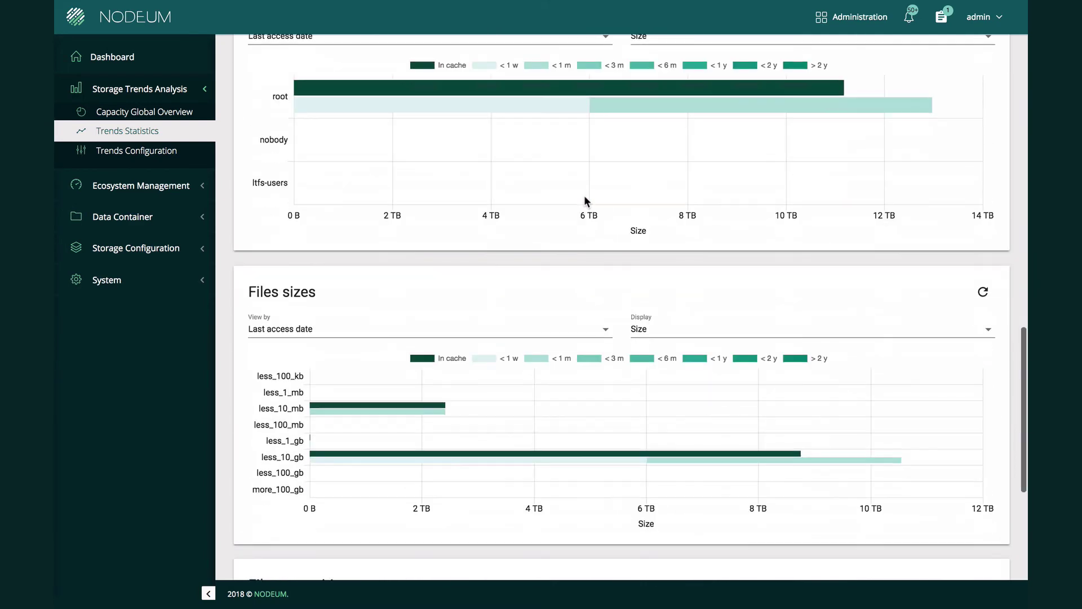
pyautogui.scroll(-4, 584, 197)
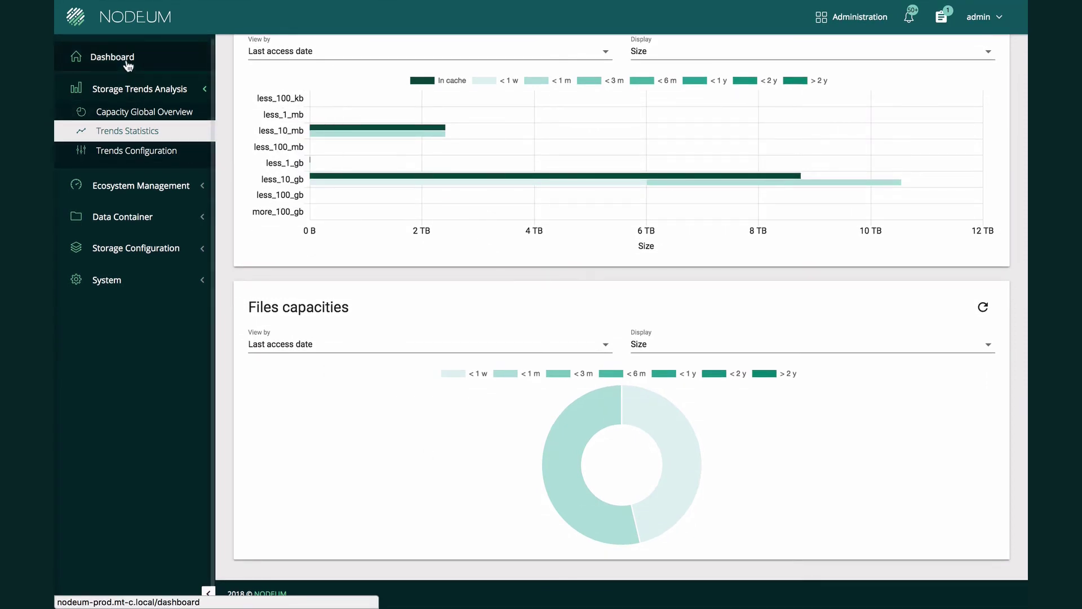
pyautogui.click(150, 186)
pyautogui.click(144, 179)
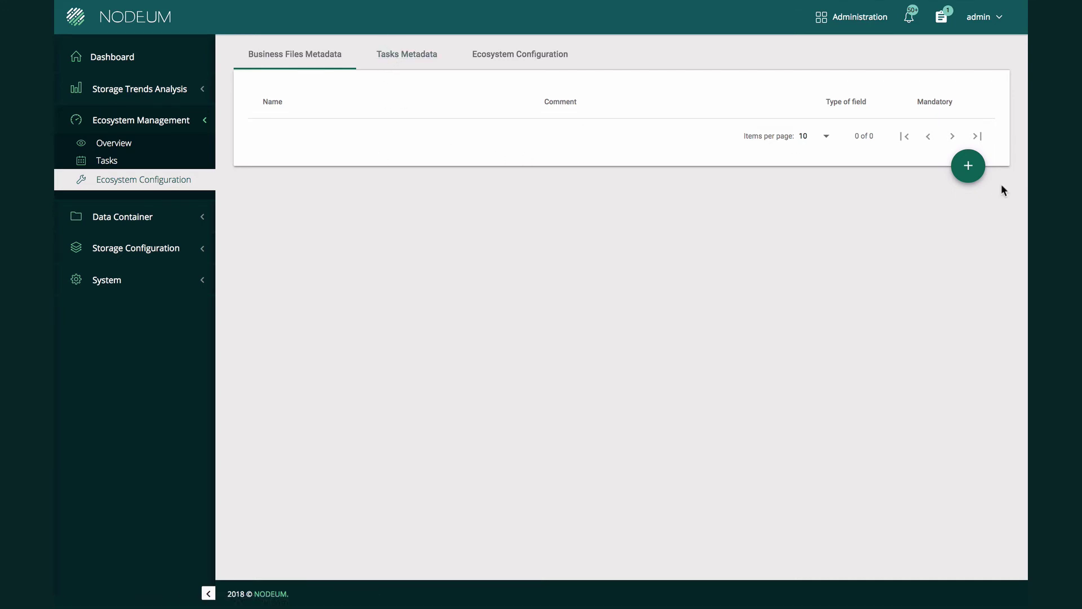
# Add a new business metadata field named Classification with field type Checkbox
pyautogui.click(969, 168)
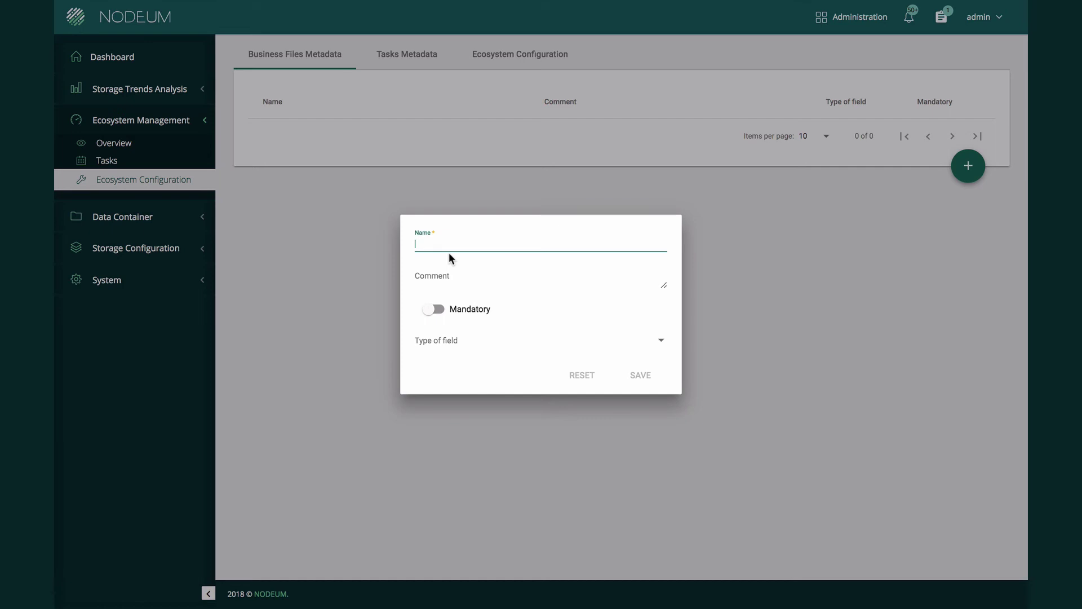
pyautogui.write('Classification')
pyautogui.click(450, 344)
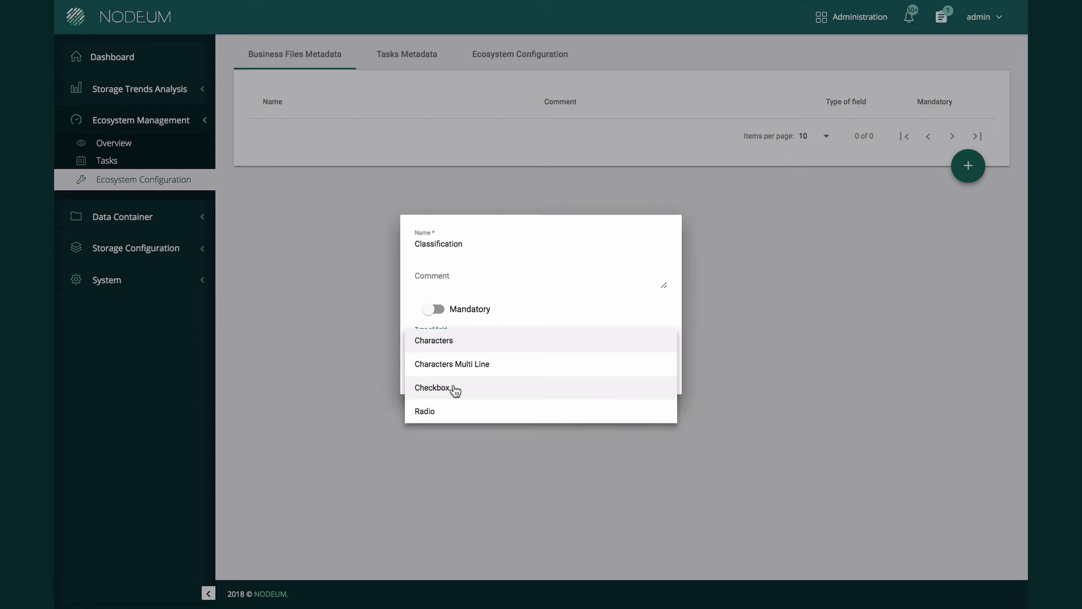
pyautogui.click(454, 388)
# Give Classification the values Video, Image and Sounds, save the field, and return home
pyautogui.click(466, 354)
pyautogui.write('Vi')
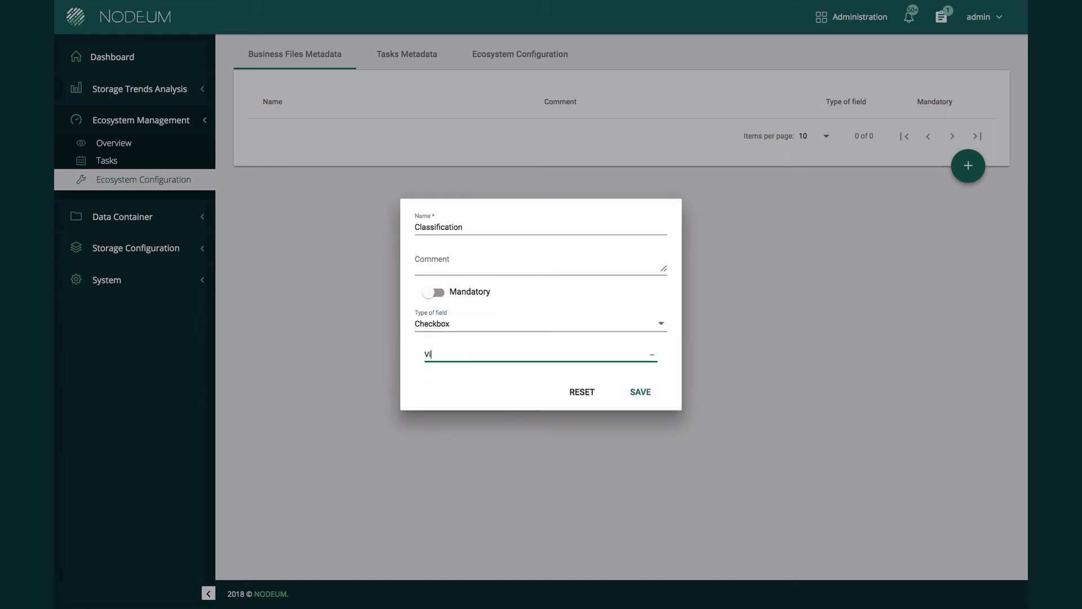
pyautogui.write('deo')
pyautogui.press('Return')
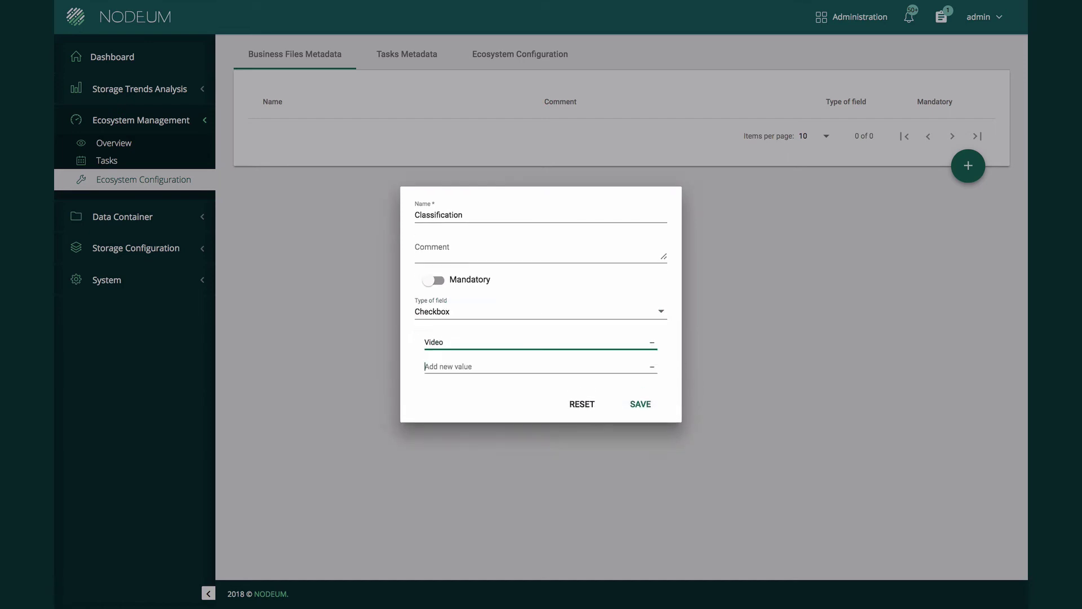
pyautogui.click(448, 366)
pyautogui.write('Image')
pyautogui.press('Return')
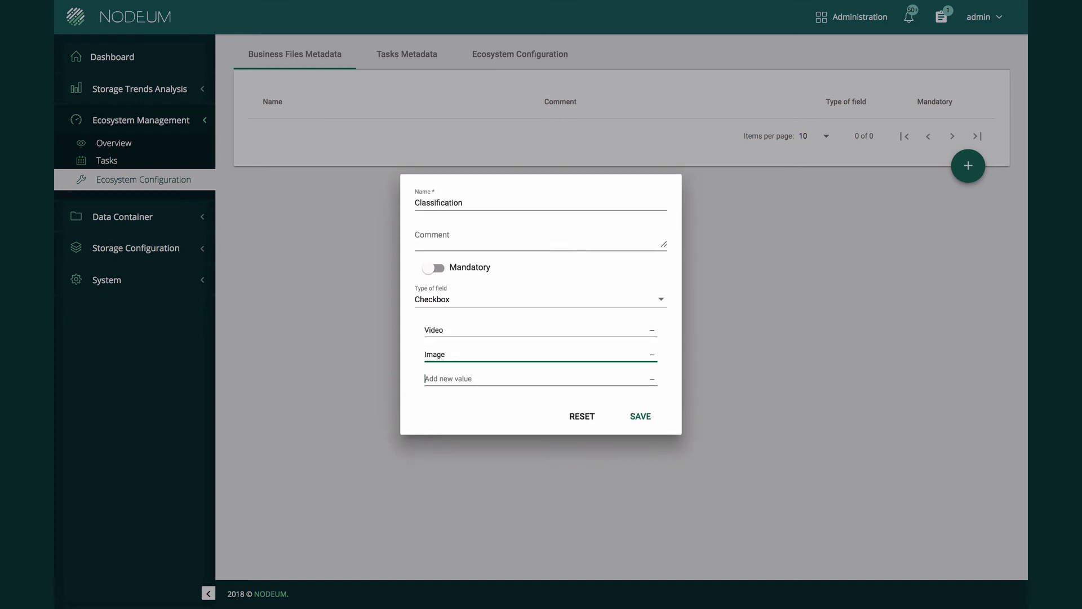
pyautogui.click(450, 378)
pyautogui.write('Sounds')
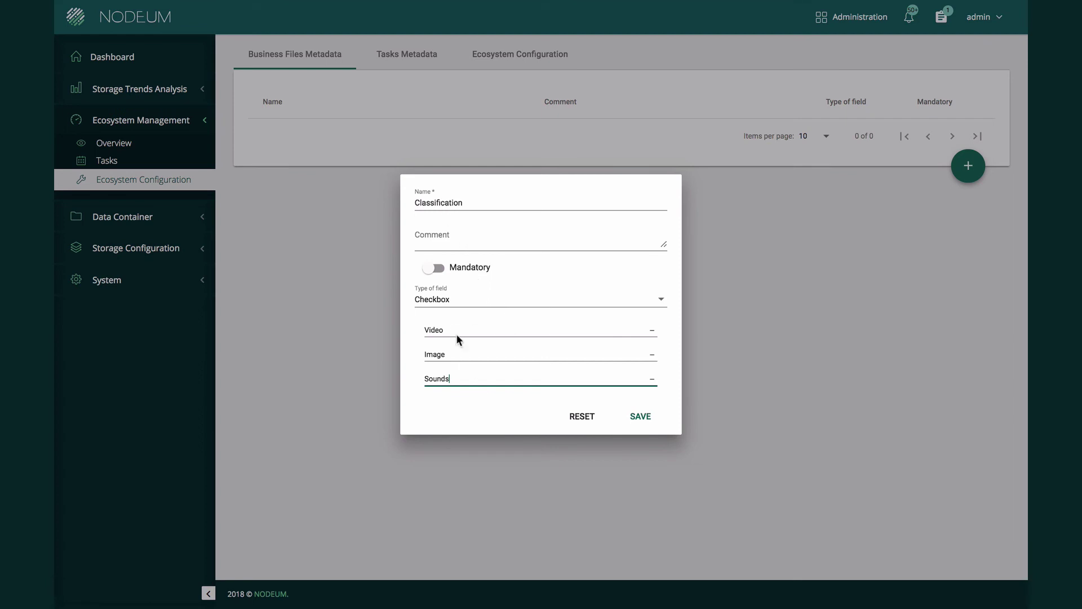
pyautogui.click(637, 416)
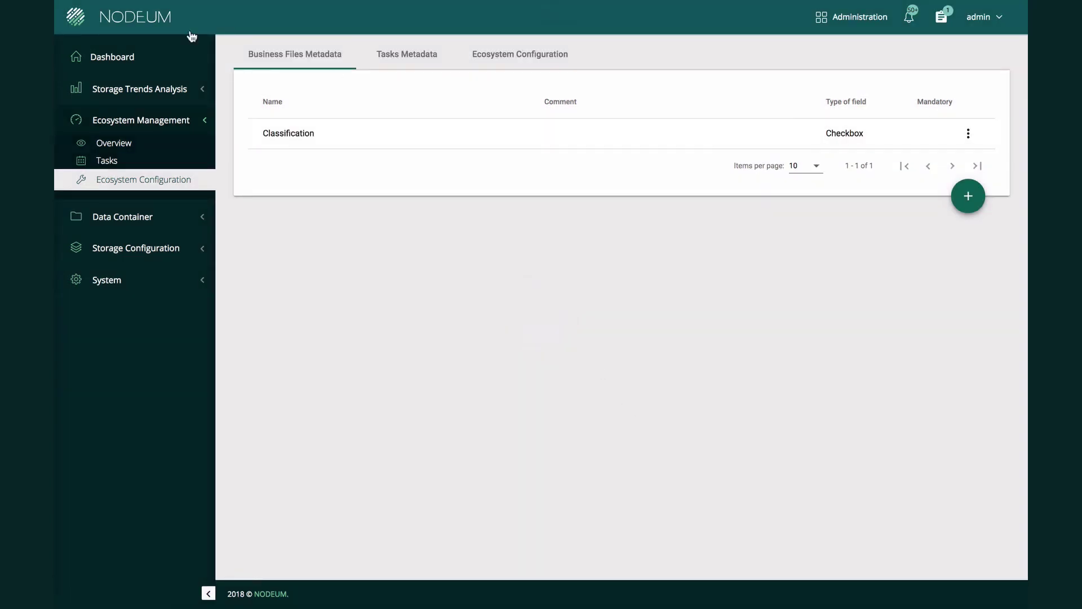
pyautogui.click(112, 24)
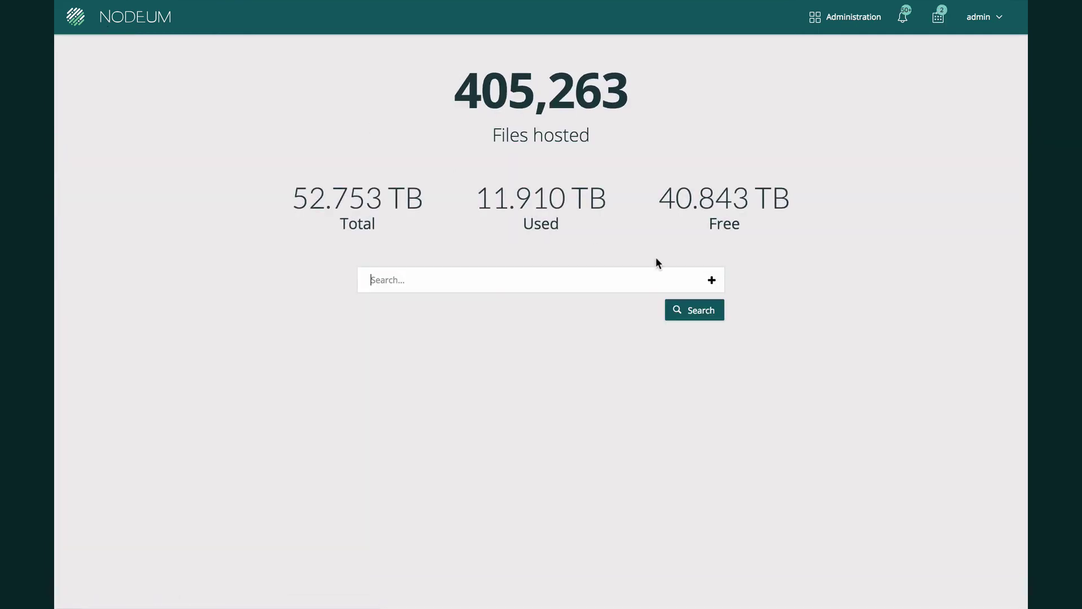
# Find License Application.mp4 with a License search and tag it with Classification Video
pyautogui.write('License')
pyautogui.press('Return')
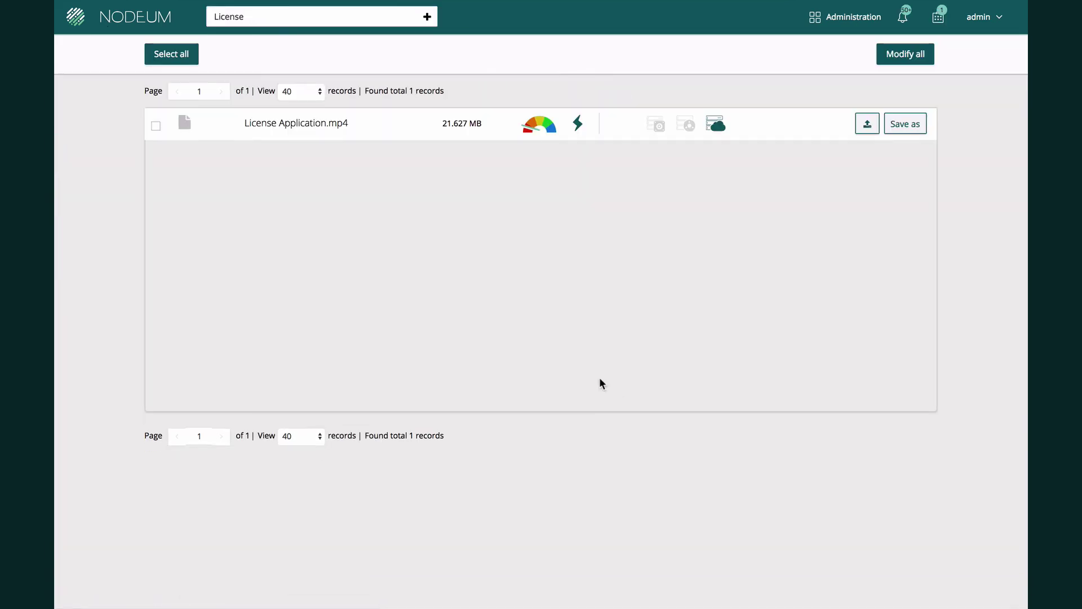
pyautogui.click(155, 126)
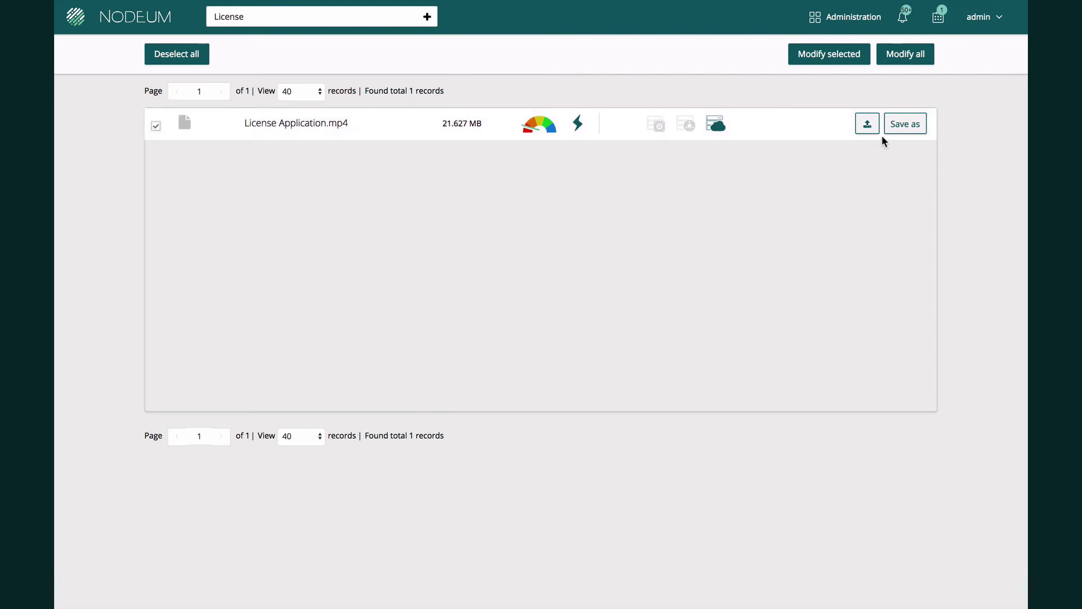
pyautogui.click(831, 52)
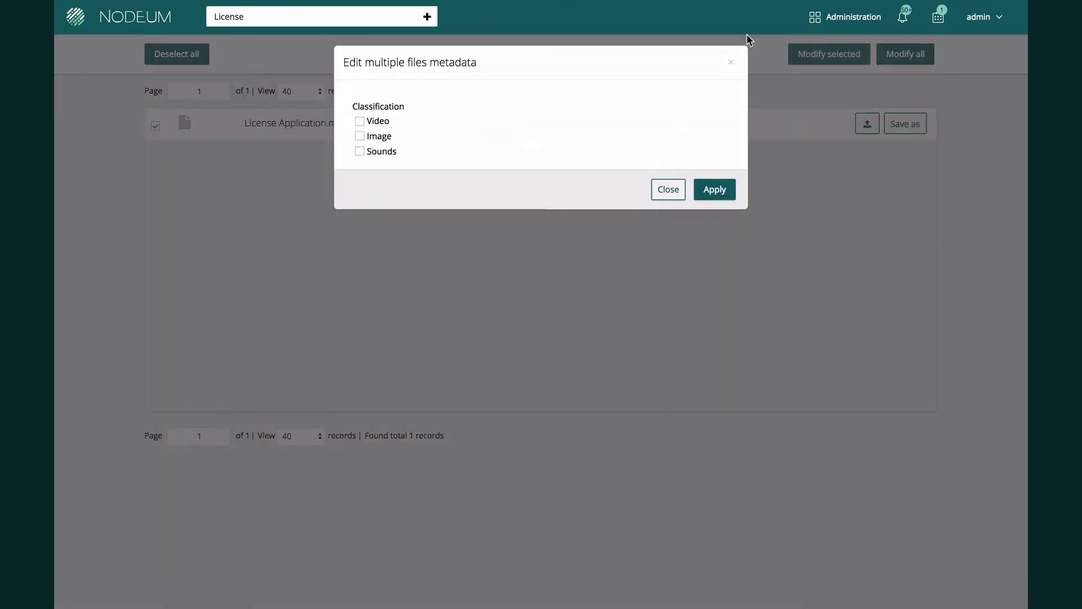
pyautogui.click(360, 121)
pyautogui.click(704, 192)
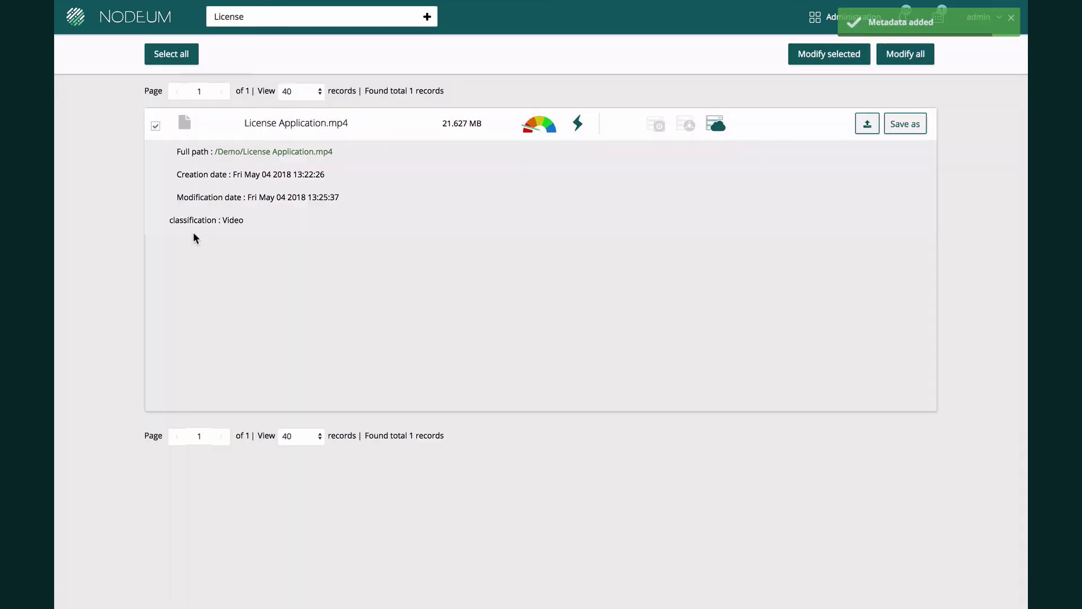
# From the home page, run an advanced metadata search for Classification Video
pyautogui.click(154, 26)
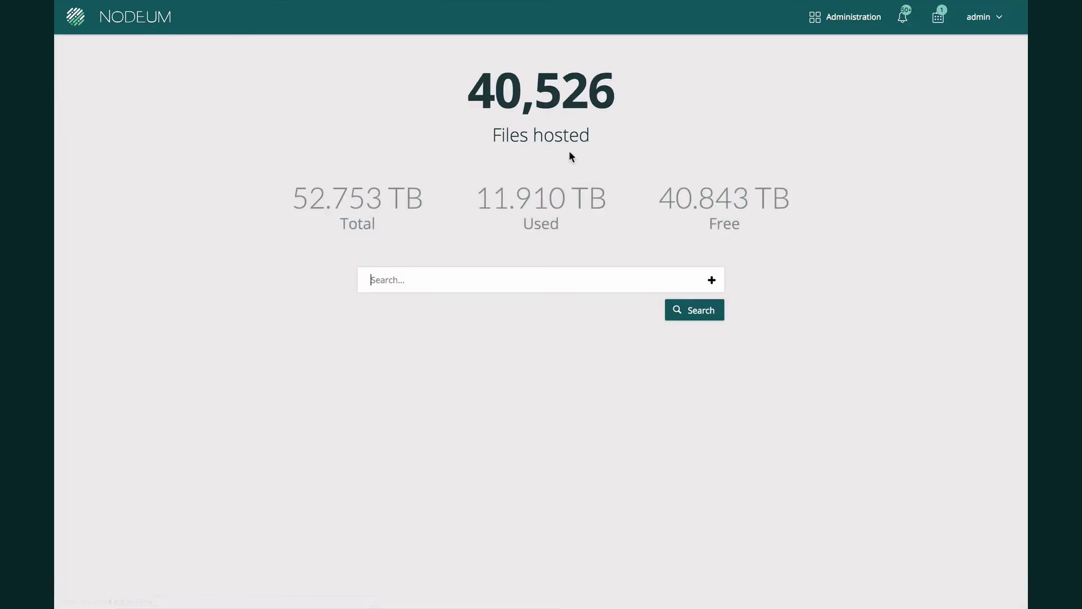
pyautogui.click(712, 281)
pyautogui.click(543, 312)
pyautogui.click(479, 313)
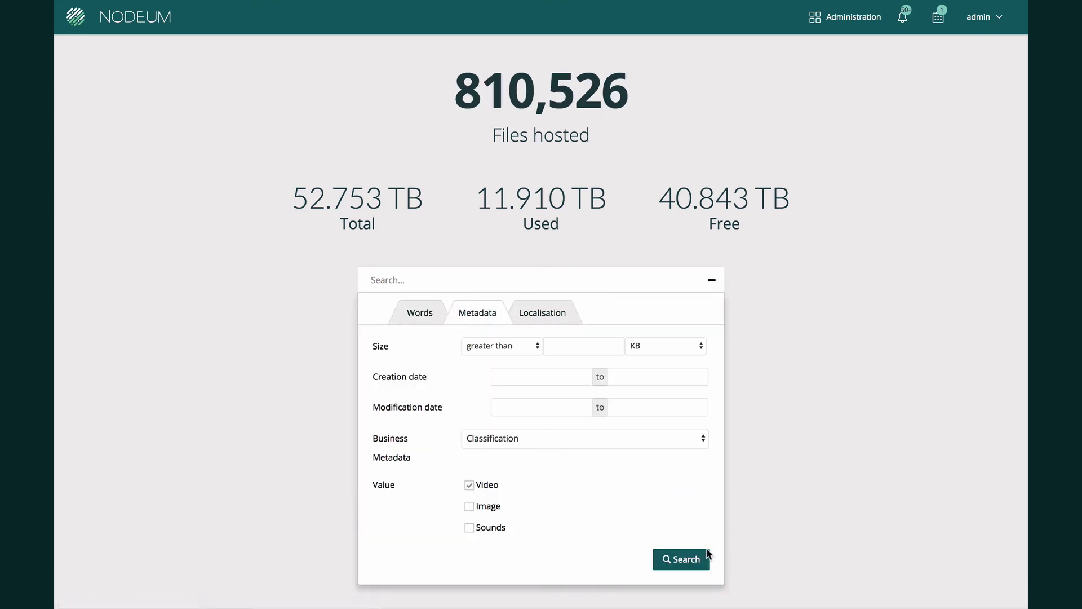
pyautogui.click(690, 555)
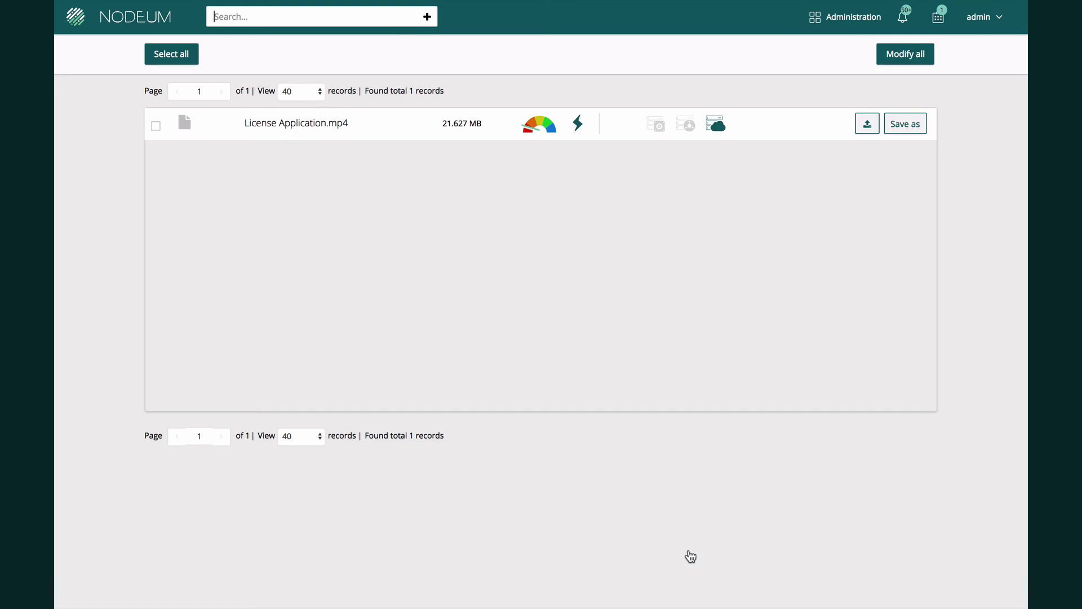